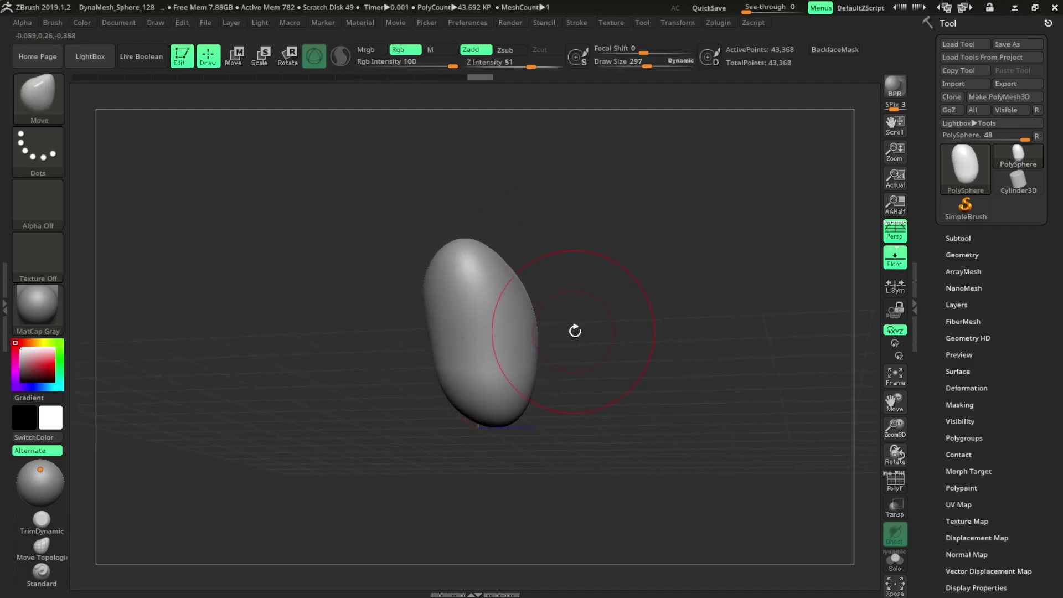
Step: Draw a CurveTube tail trailing out from the sphere's base
drag(575, 331, 502, 373)
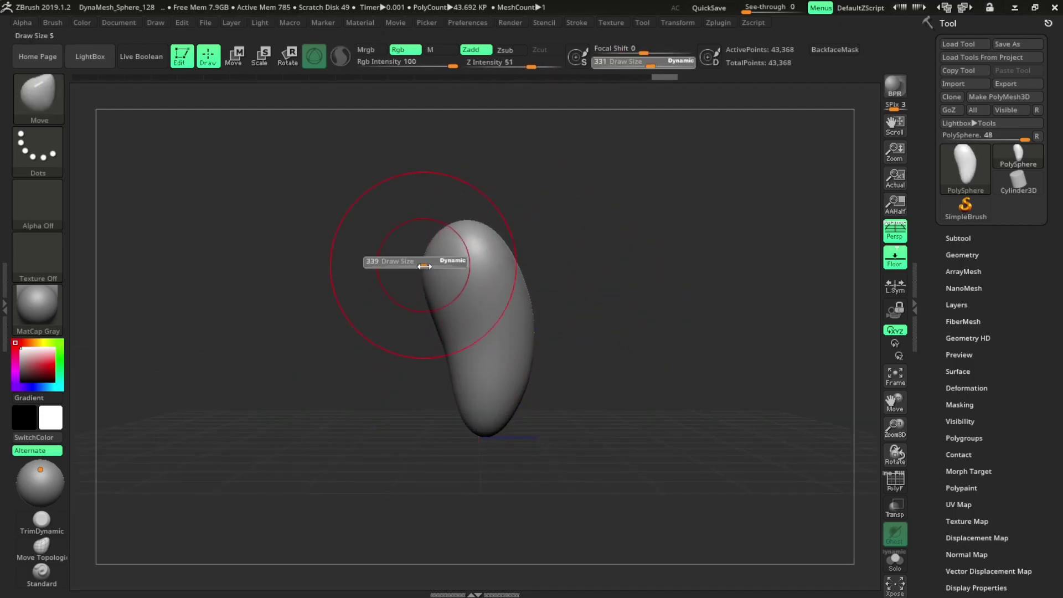
drag(558, 222, 684, 244)
key(b)
key(c)
key(t)
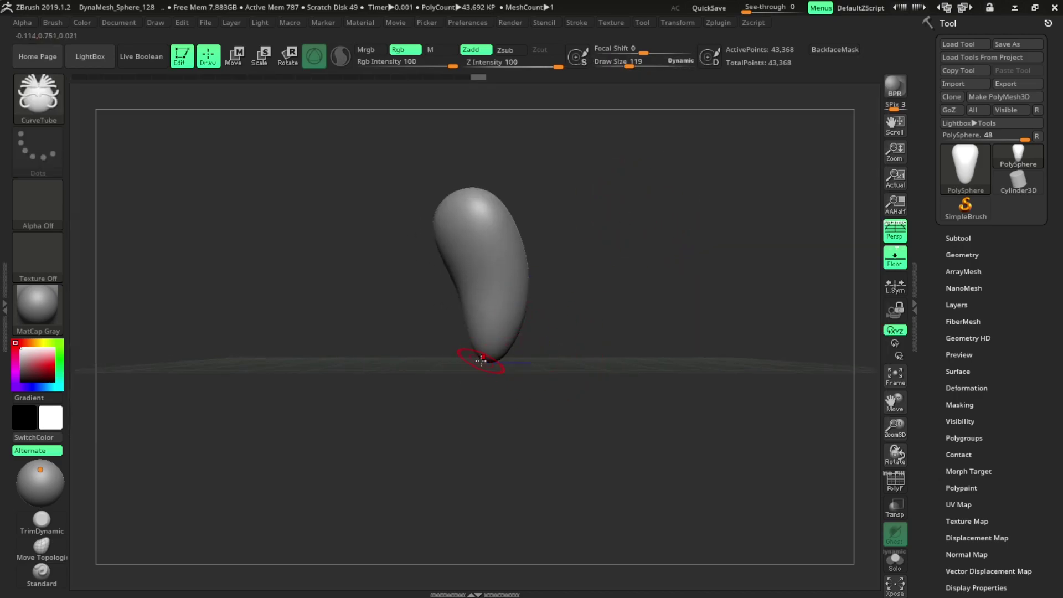
drag(321, 431, 323, 429)
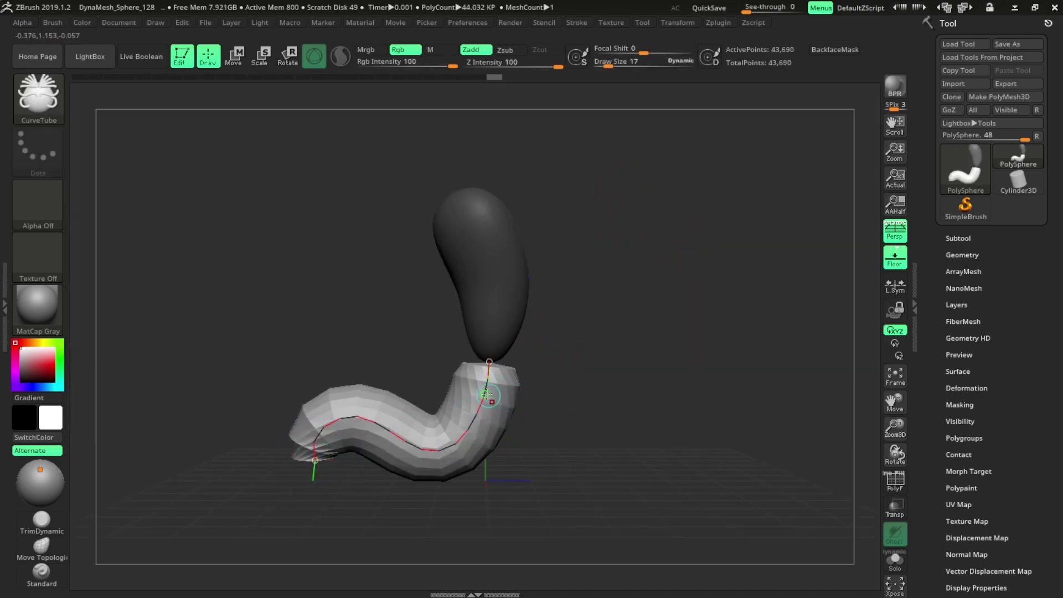
key(ctrl+z)
key(s)
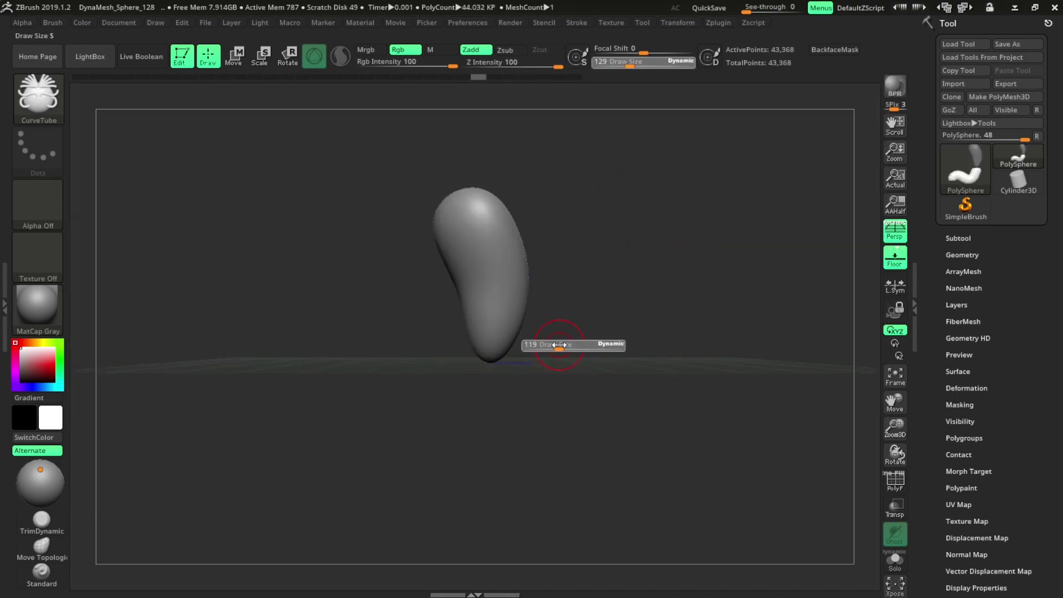
drag(480, 416, 308, 440)
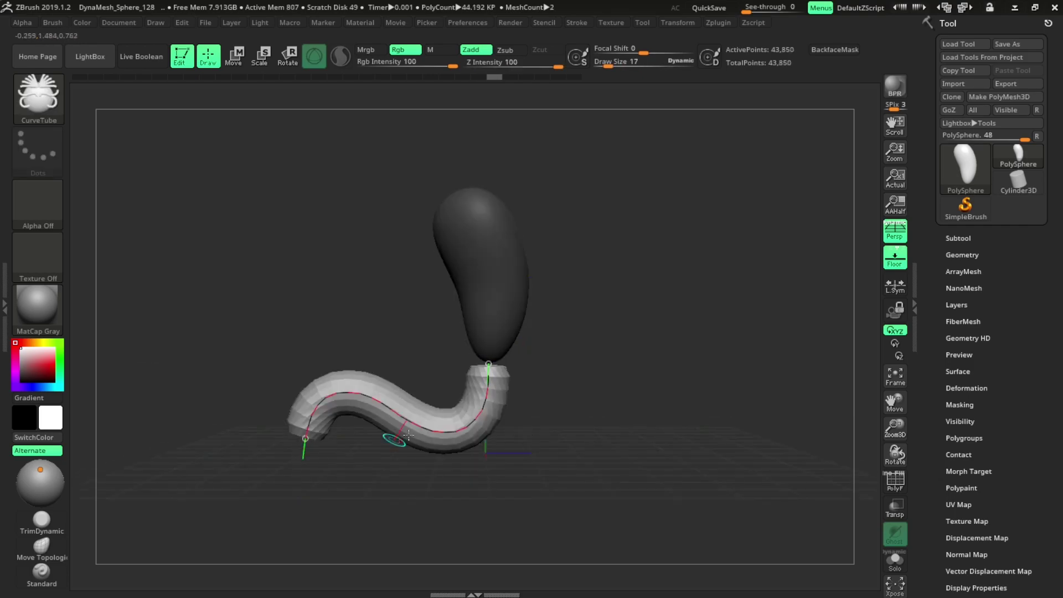
Step: Move the tube tail up into the body's base with Transpose and check it from the front
key(w)
drag(497, 344, 497, 215)
drag(636, 249, 526, 343)
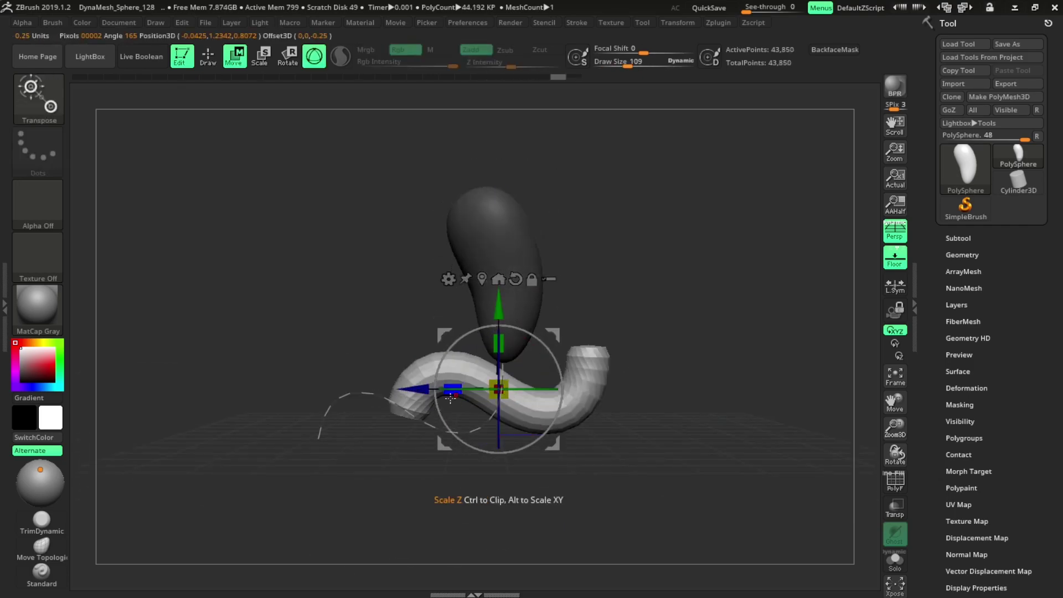
key(q)
click(576, 22)
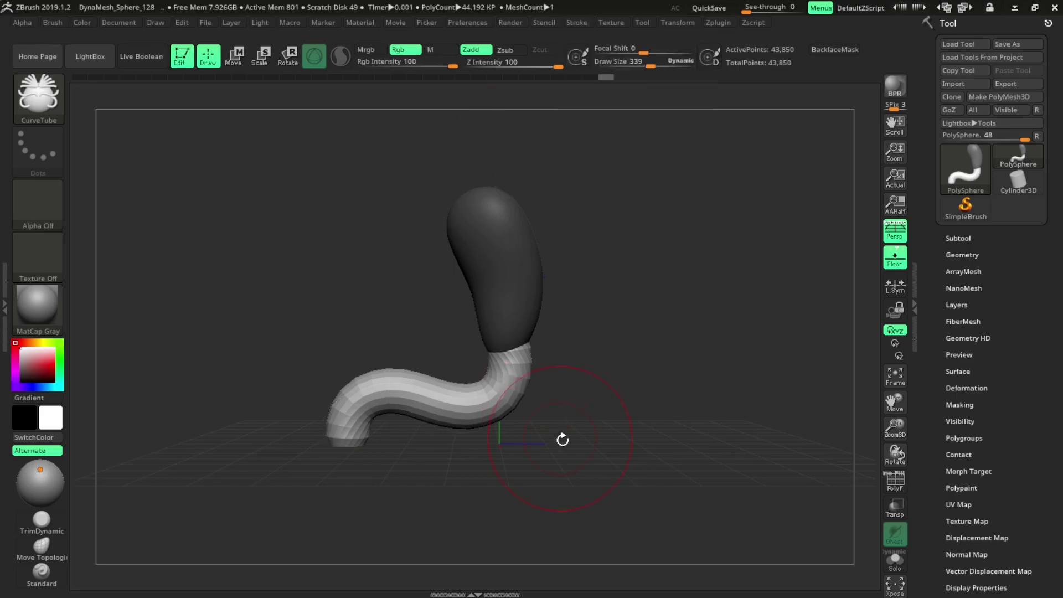
drag(562, 439, 490, 347)
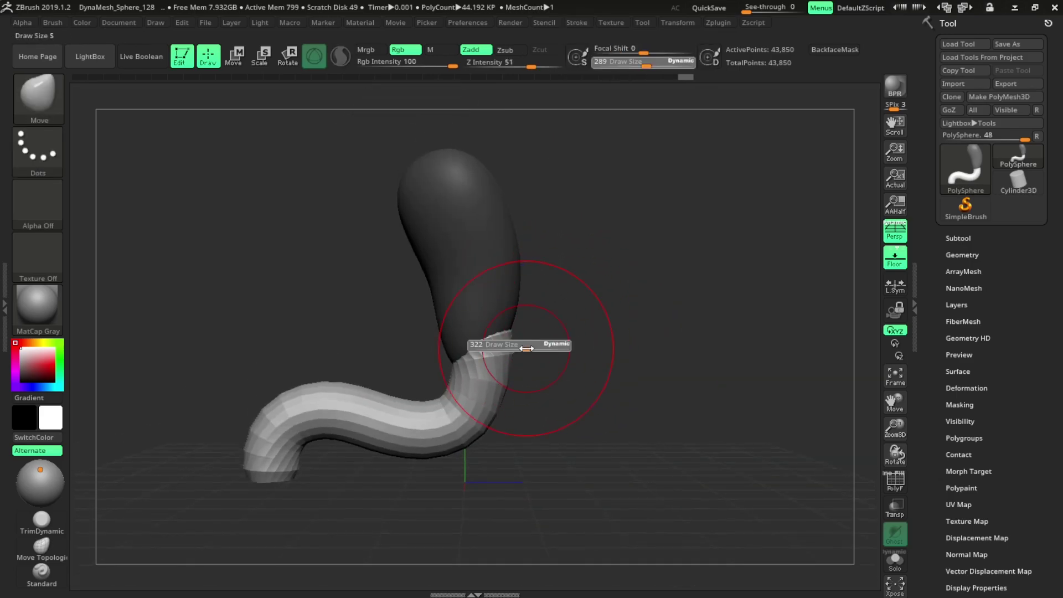
drag(534, 275, 519, 220)
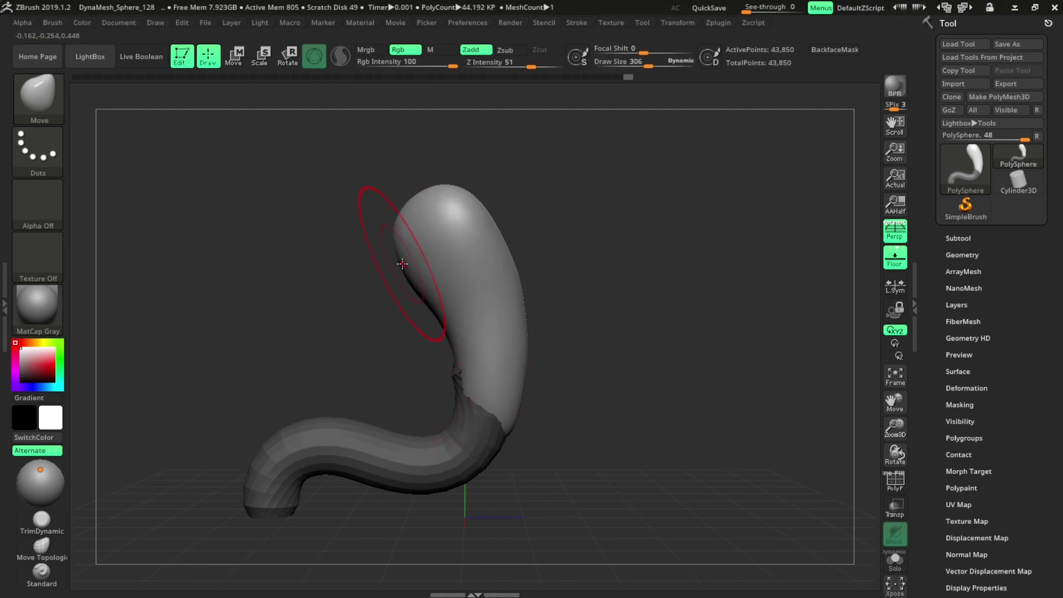
mouse_move(549, 192)
mouse_down()
mouse_move(551, 380)
mouse_move(648, 427)
mouse_move(436, 444)
mouse_move(504, 465)
mouse_move(439, 375)
mouse_move(600, 301)
mouse_move(864, 266)
mouse_up()
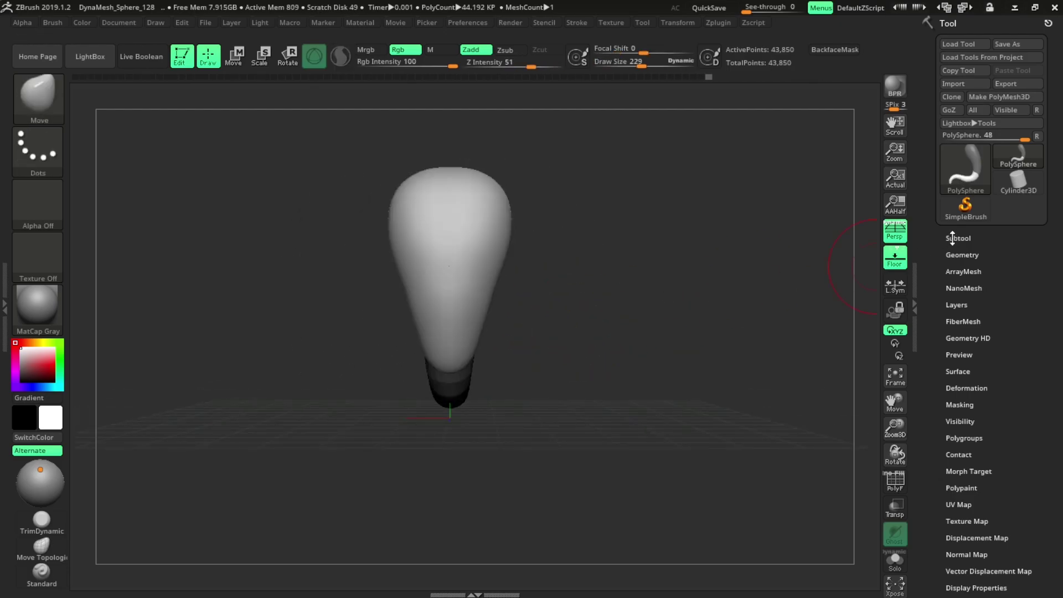
Step: Select the PolySphere1 tail subtool and bend it with Transpose
click(958, 238)
drag(925, 471, 926, 434)
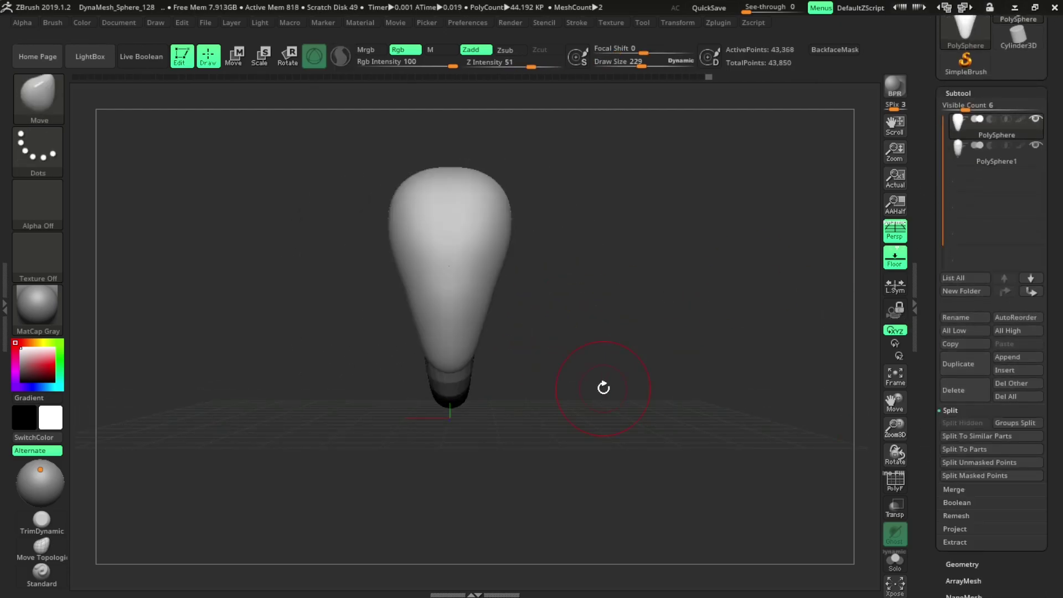
drag(604, 387, 612, 451)
key(w)
alt+click(554, 328)
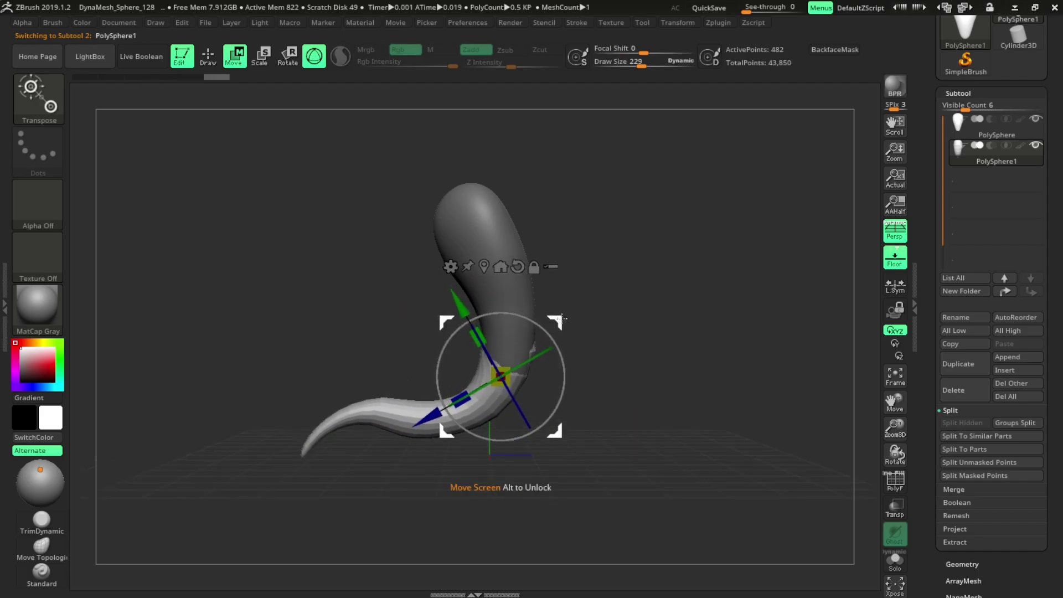
key(q)
Step: Select the PolySphere body, DynaMesh it and set the ClayBuildup brush size
mouse_move(439, 408)
mouse_down()
mouse_move(557, 437)
mouse_move(518, 385)
mouse_move(600, 391)
mouse_up()
alt+click(549, 395)
key(s)
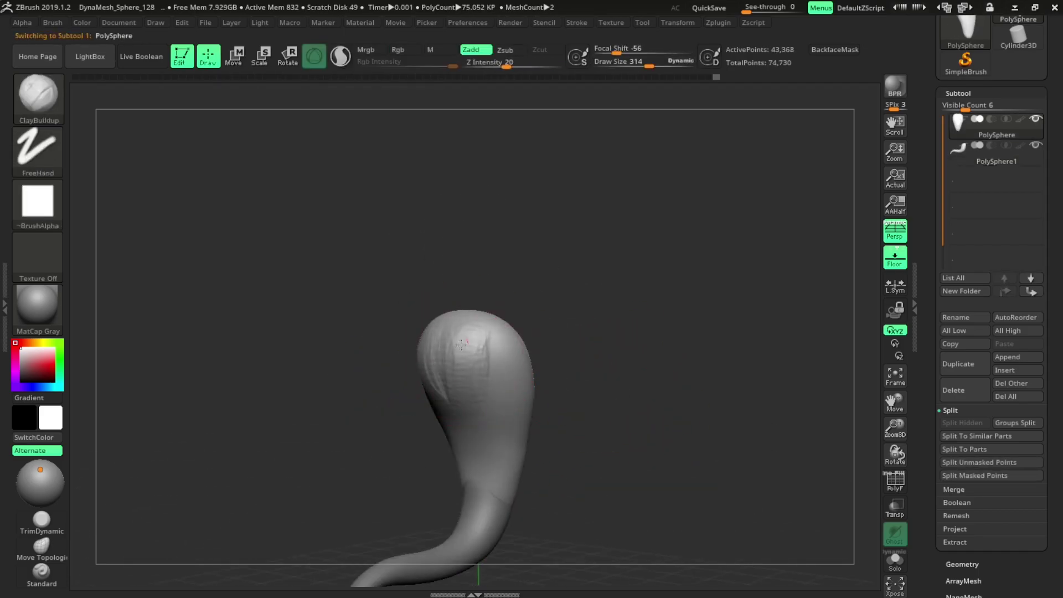
key(b)
key(m)
key(v)
alt+click(558, 404)
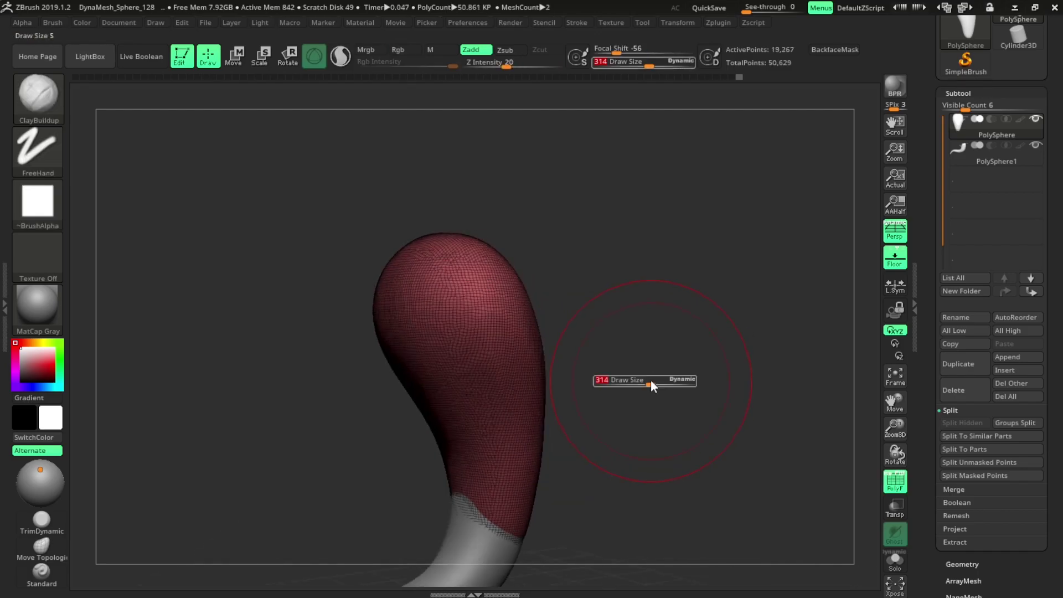
mouse_move(665, 380)
mouse_down()
mouse_move(393, 439)
mouse_move(562, 377)
mouse_up()
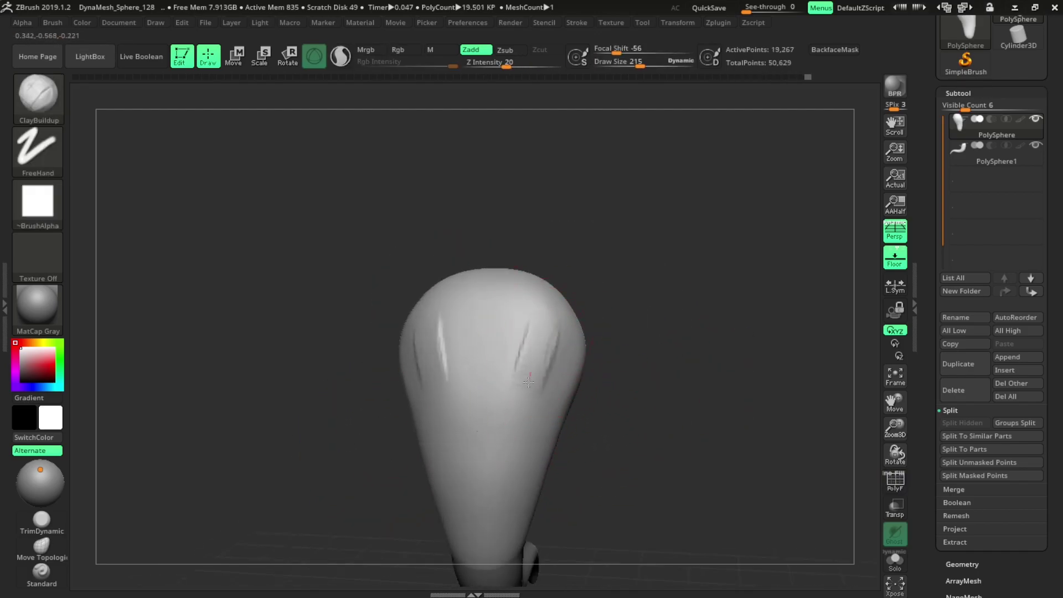
ctrl+right_drag(530, 337, 525, 389)
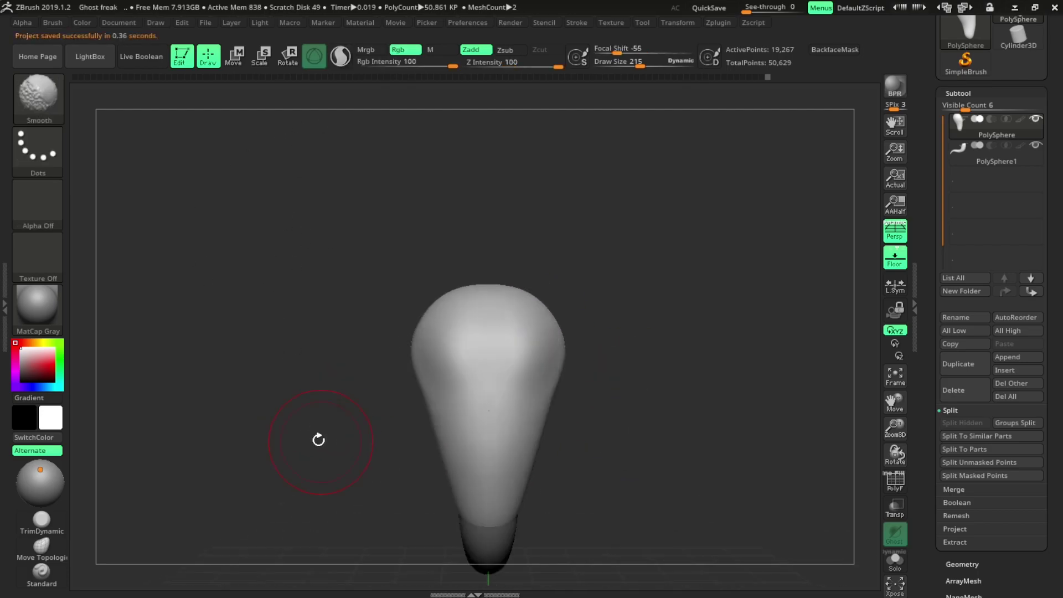
Step: Inflate bulges on both shoulders and pull them outward with the Move brush
ctrl+right_drag(442, 398, 372, 334)
key(b)
key(i)
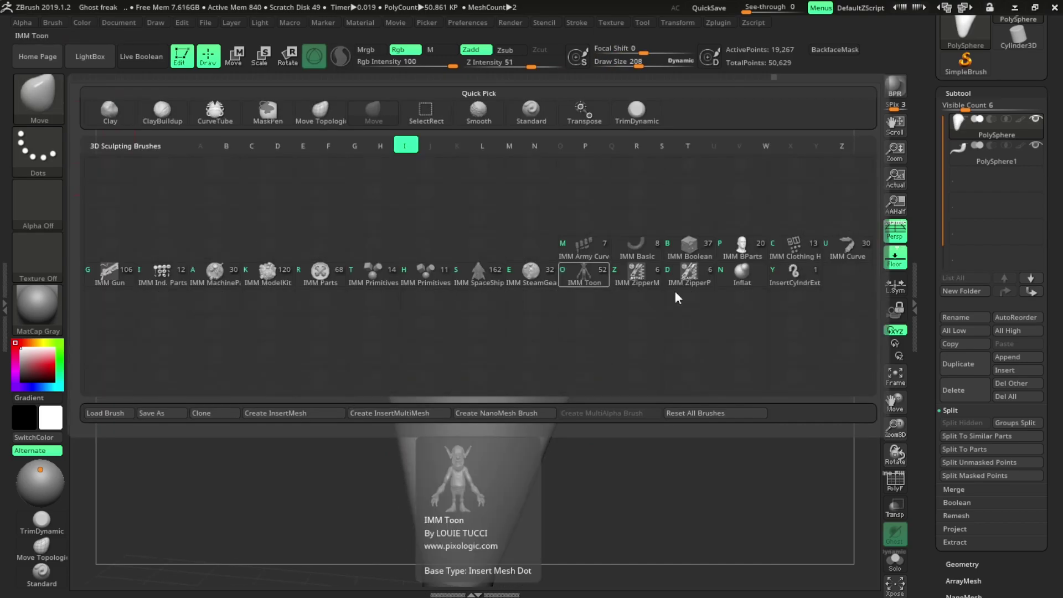
key(n)
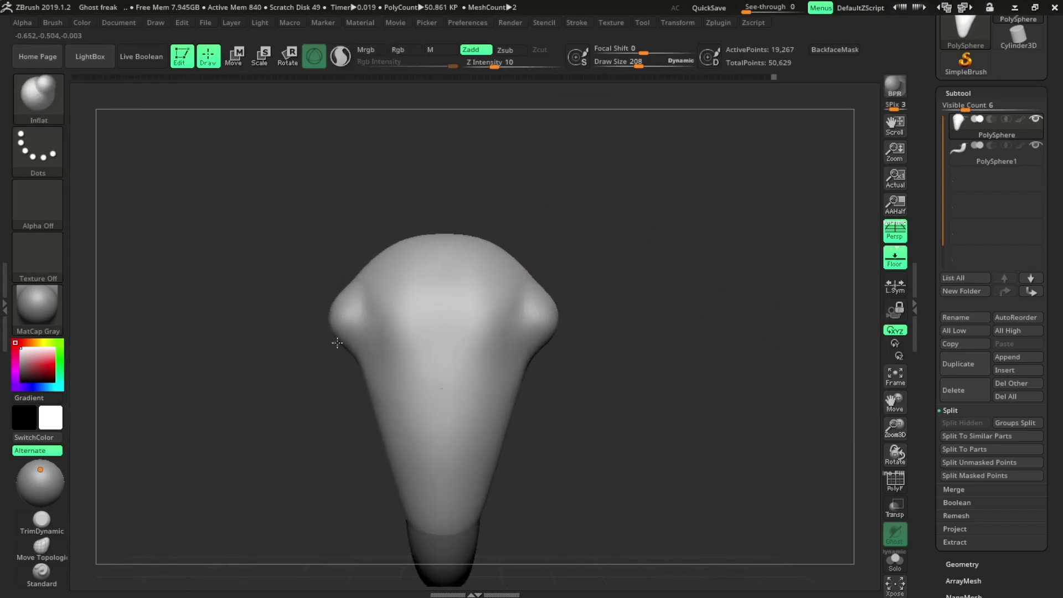
drag(338, 343, 498, 213)
key(b)
key(m)
key(v)
mouse_move(332, 297)
mouse_down()
mouse_move(304, 347)
mouse_move(388, 291)
mouse_up()
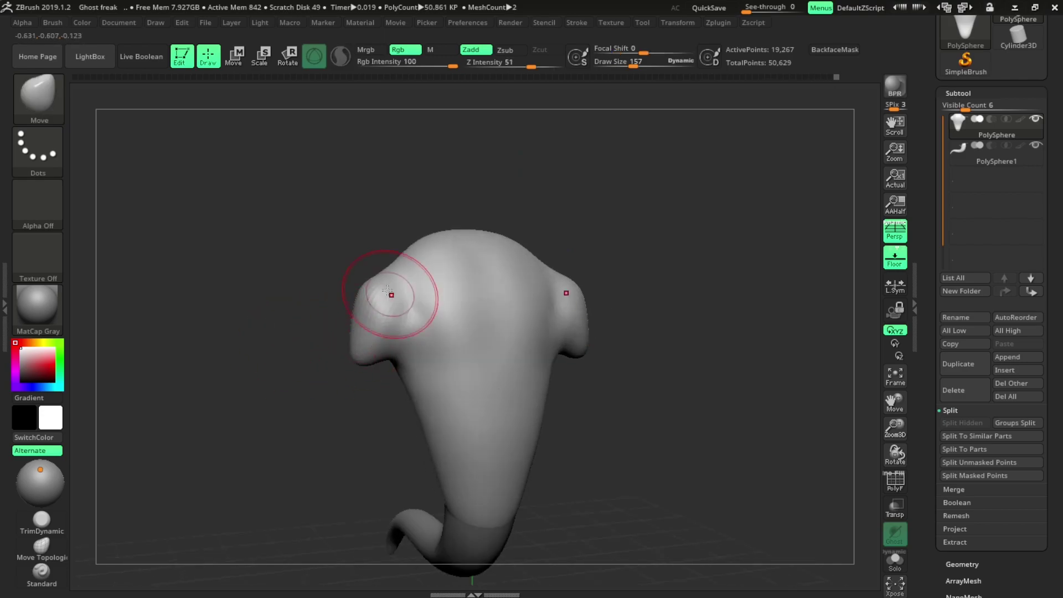
mouse_move(447, 242)
mouse_down()
mouse_move(400, 253)
mouse_move(508, 219)
mouse_move(534, 197)
mouse_move(502, 246)
mouse_move(494, 233)
mouse_move(594, 202)
mouse_move(615, 292)
mouse_move(577, 260)
mouse_up()
Step: Smooth the chest and build up a clay collar ridge around the neck
key(b)
key(c)
key(b)
key(b)
key(m)
key(v)
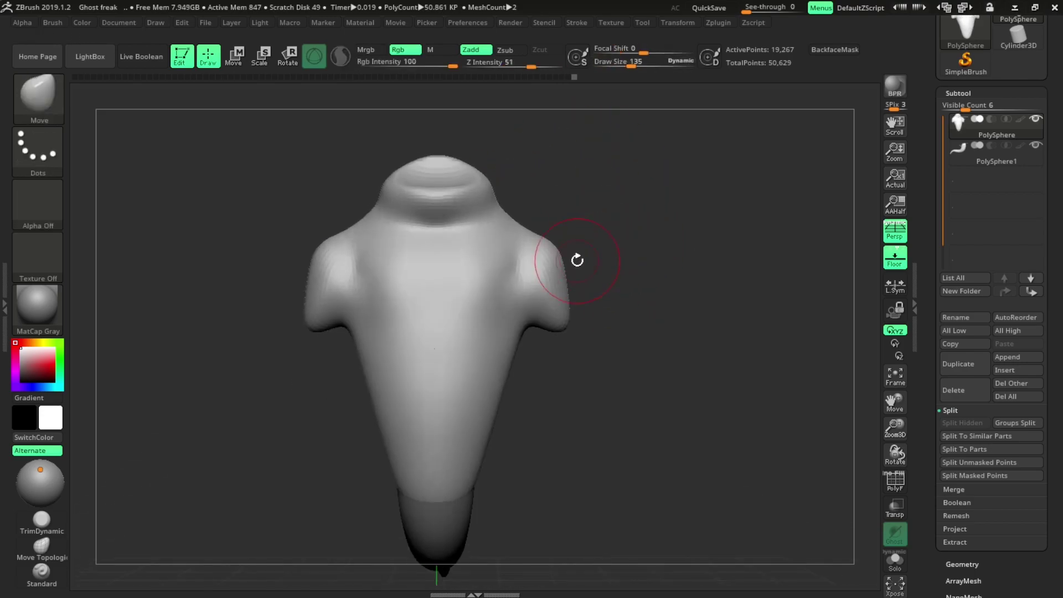
drag(562, 312, 337, 312)
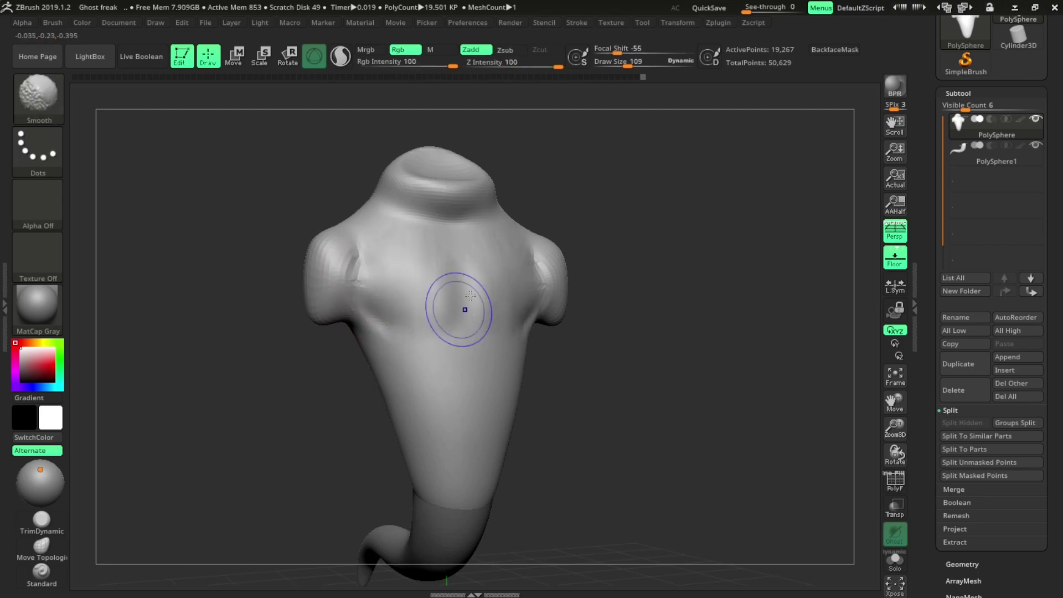
mouse_move(471, 295)
mouse_down()
mouse_move(642, 190)
mouse_move(547, 278)
mouse_move(575, 216)
mouse_move(515, 268)
mouse_up()
key(b)
key(c)
key(b)
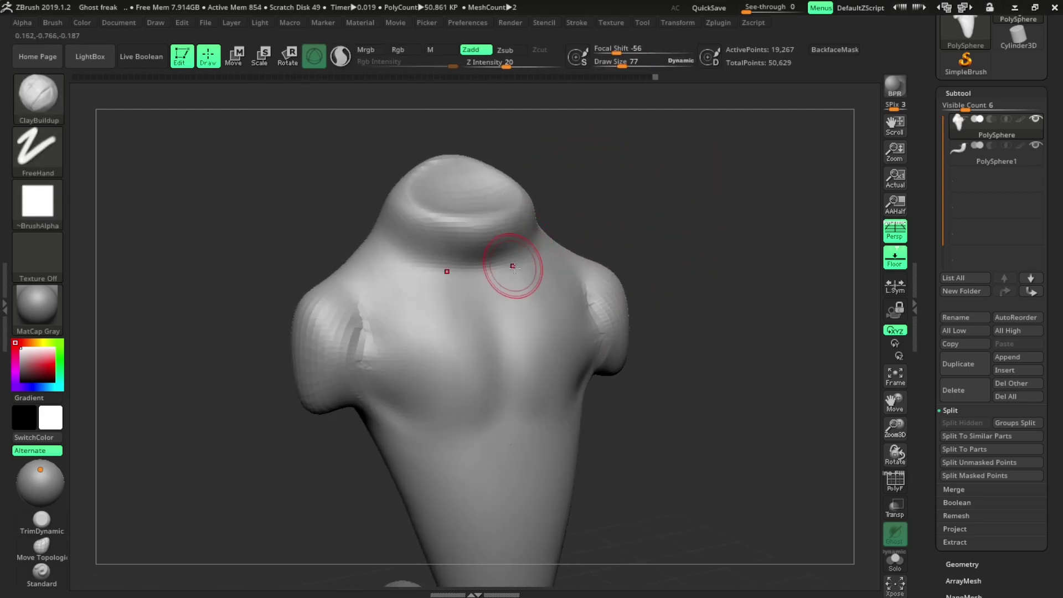
mouse_move(576, 238)
mouse_down()
mouse_move(617, 199)
mouse_move(589, 239)
mouse_up()
drag(407, 286, 427, 288)
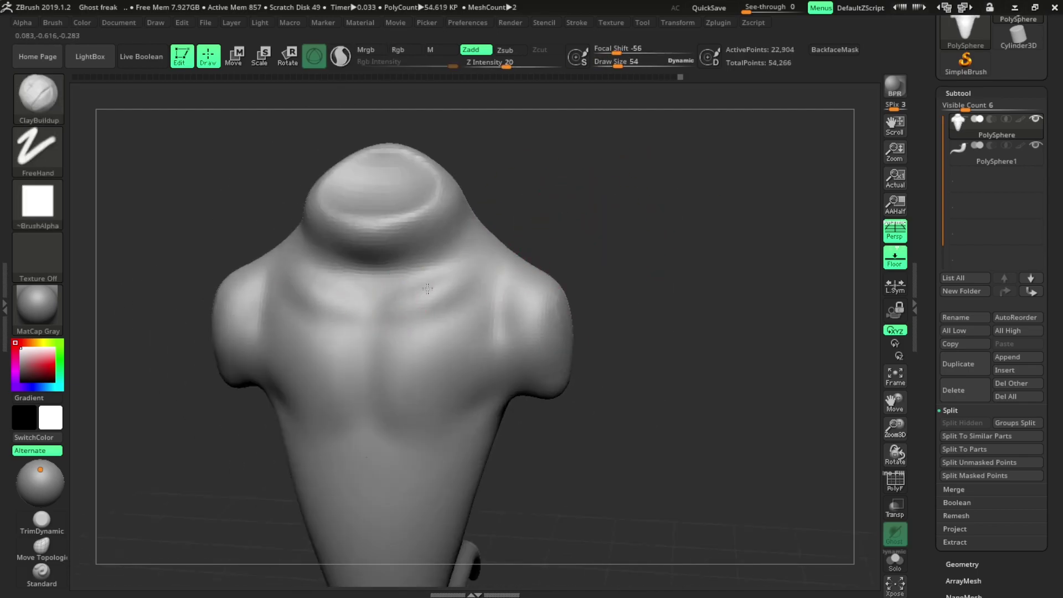
Step: Reshape the upper body and hollow the neck opening with Move and ClayBuildup
key(b)
key(m)
key(v)
mouse_move(646, 242)
mouse_down()
mouse_move(360, 283)
mouse_move(498, 190)
mouse_move(491, 183)
mouse_move(672, 237)
mouse_move(464, 239)
mouse_up()
key(b)
key(c)
key(b)
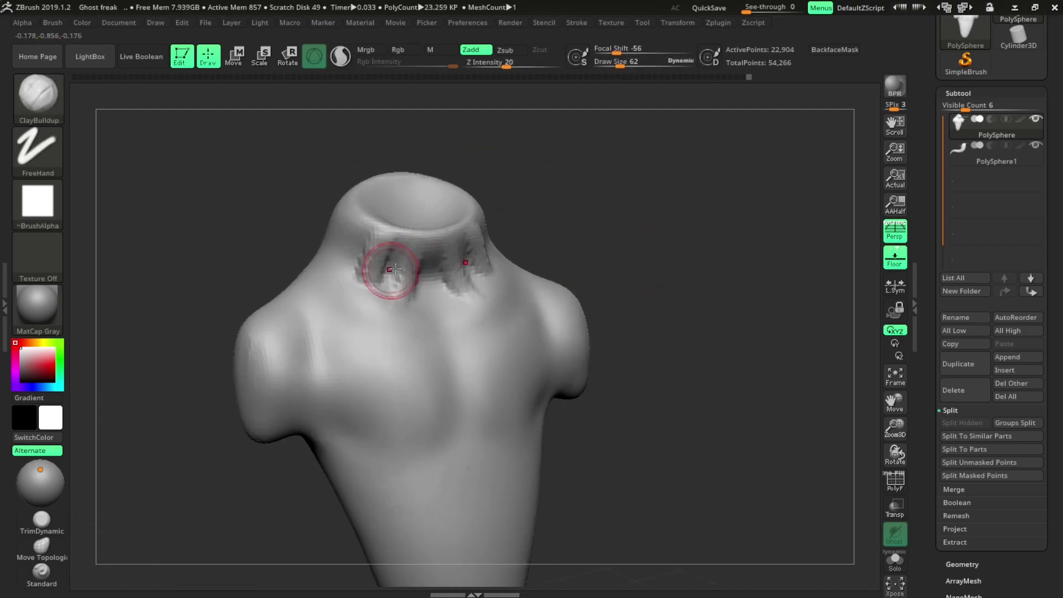
mouse_move(396, 269)
mouse_down()
mouse_move(523, 171)
mouse_move(368, 257)
mouse_move(494, 238)
mouse_up()
key(b)
key(m)
key(v)
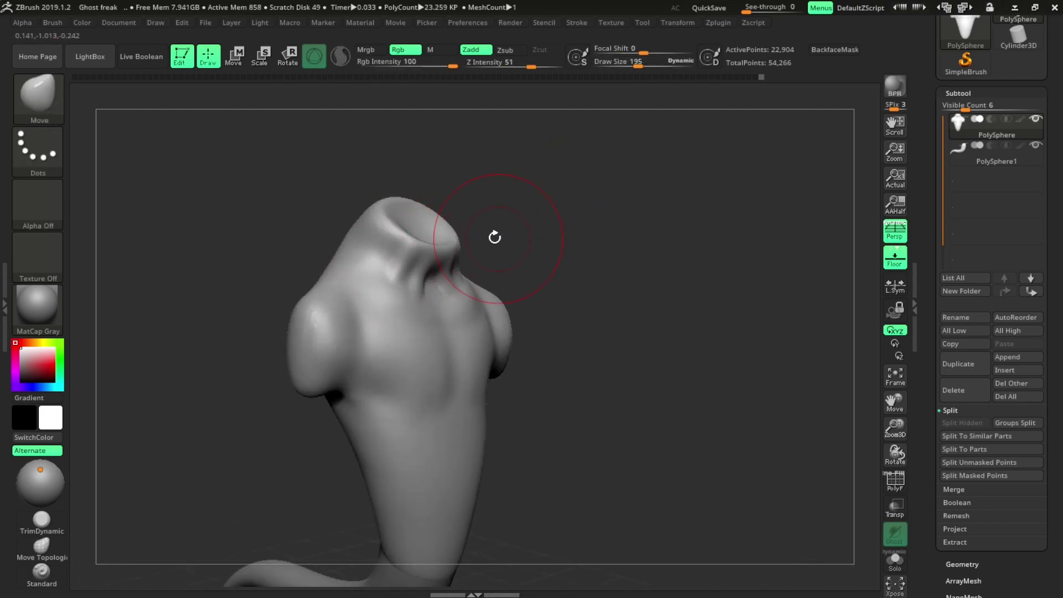
mouse_move(651, 237)
mouse_down()
mouse_move(675, 252)
mouse_move(363, 280)
mouse_move(612, 190)
mouse_move(594, 254)
mouse_move(594, 231)
mouse_up()
key(b)
key(c)
key(b)
Step: Insert a Cylinder3D subtool, shrink it to arm thickness and tilt it from the torso
click(1018, 370)
key(w)
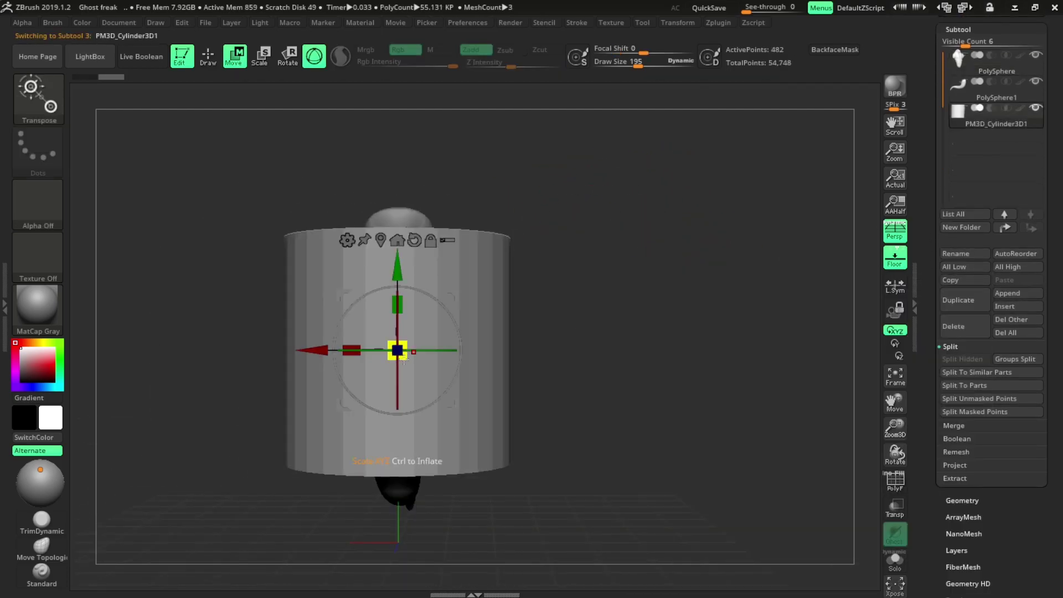
mouse_move(399, 349)
mouse_down()
mouse_move(471, 337)
mouse_move(565, 273)
mouse_up()
mouse_move(484, 248)
mouse_down()
mouse_move(498, 299)
mouse_move(637, 277)
mouse_move(554, 288)
mouse_up()
key(q)
Step: Reorient the cylinder arm at the shoulder and subdivide it with Ctrl+D
key(w)
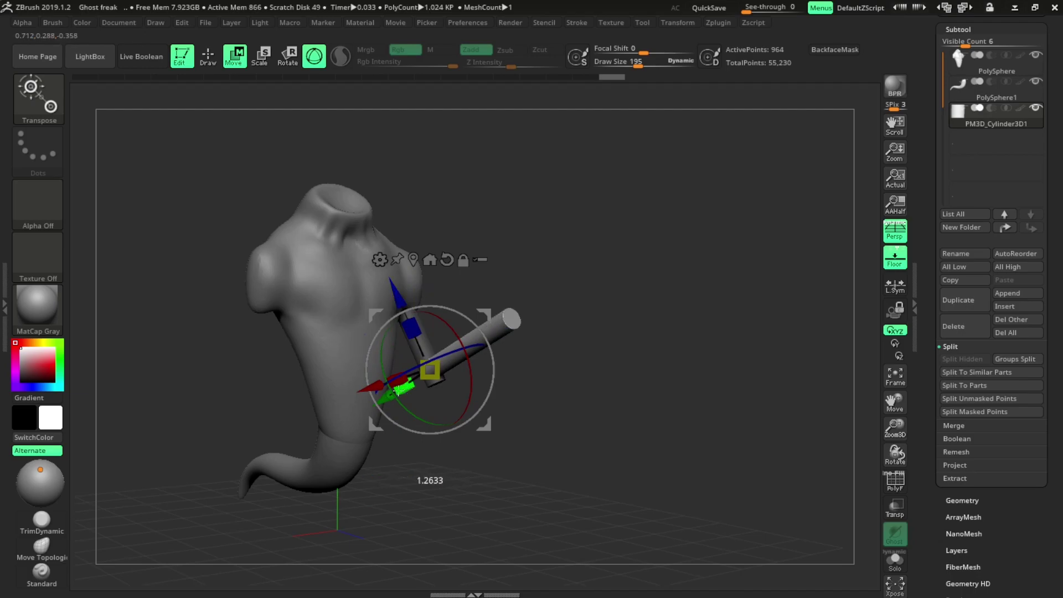
drag(398, 391, 553, 284)
key(q)
key(w)
key(q)
mouse_move(451, 316)
mouse_down()
mouse_move(601, 256)
mouse_move(593, 268)
mouse_up()
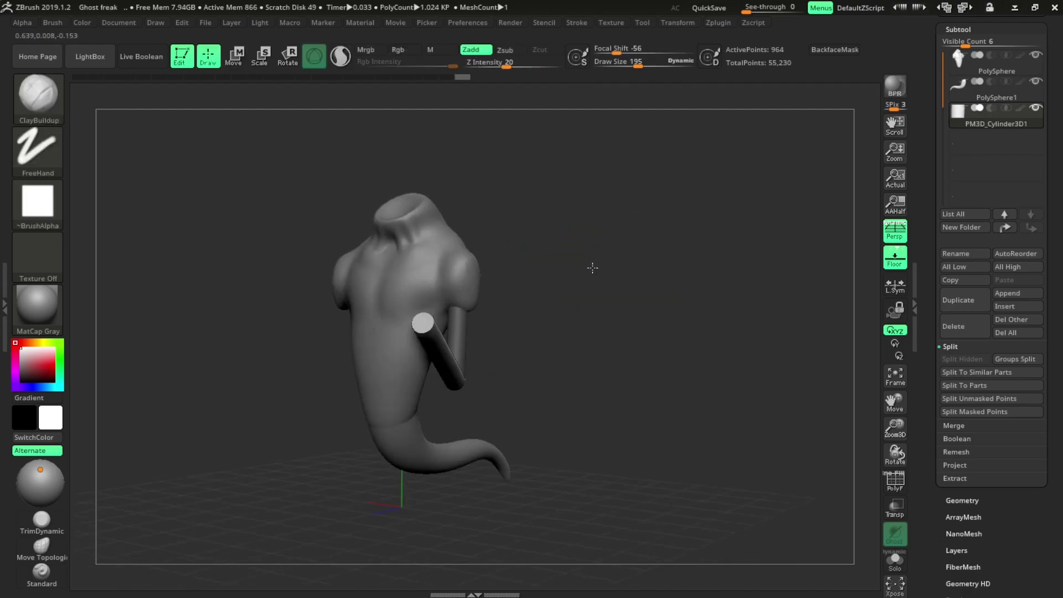
key(ctrl+d)
key(ctrl+d)
Step: DynaMesh the arm cylinder and turn on BackfaceMask
click(963, 500)
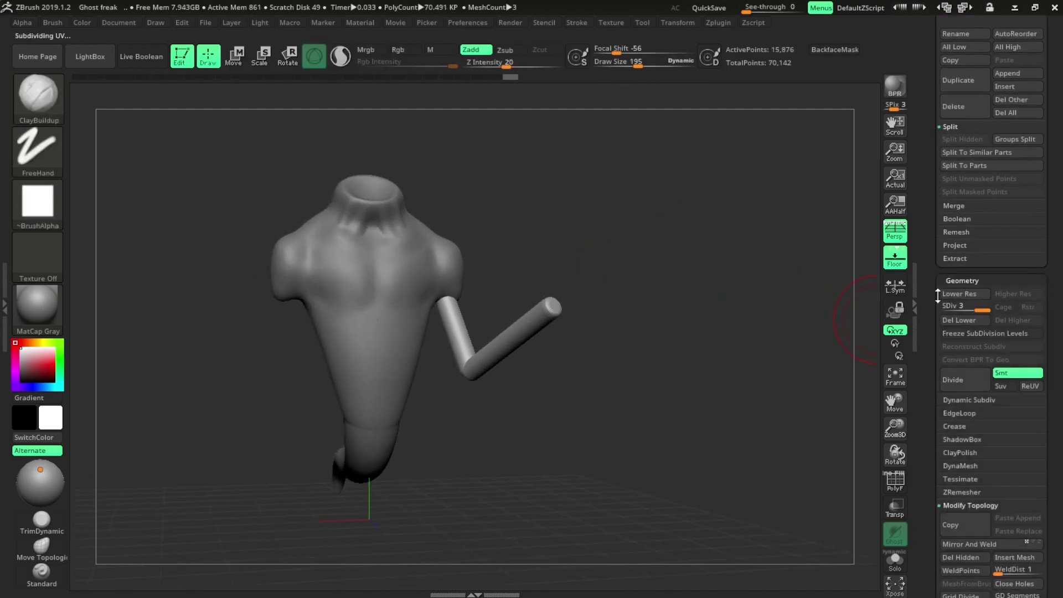
scroll(957, 342, down, 3)
key(shift+d)
key(shift+d)
key(shift+f)
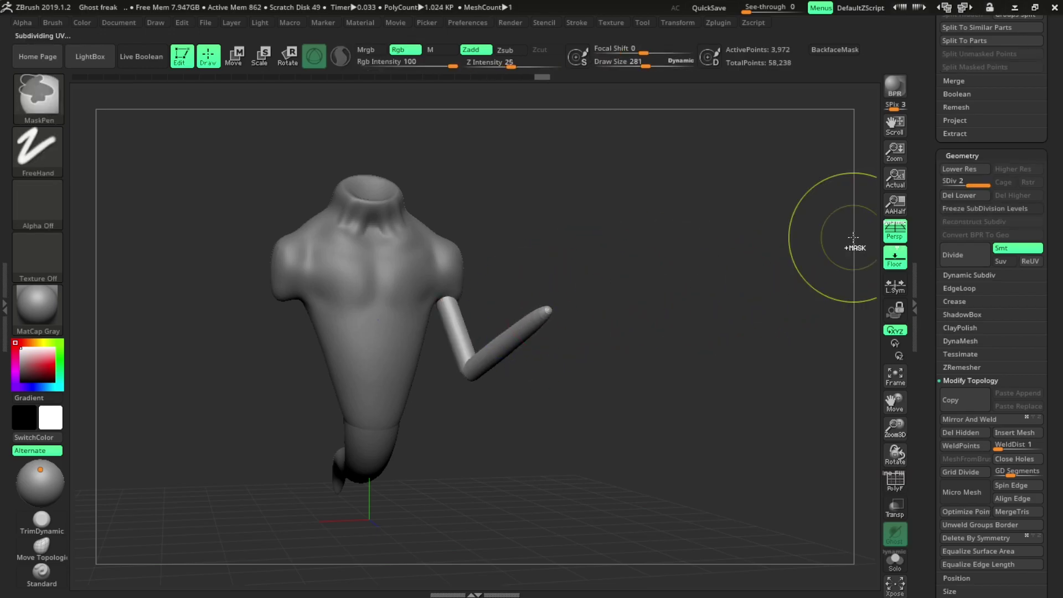
click(945, 342)
click(961, 360)
drag(694, 295, 247, 392)
click(835, 49)
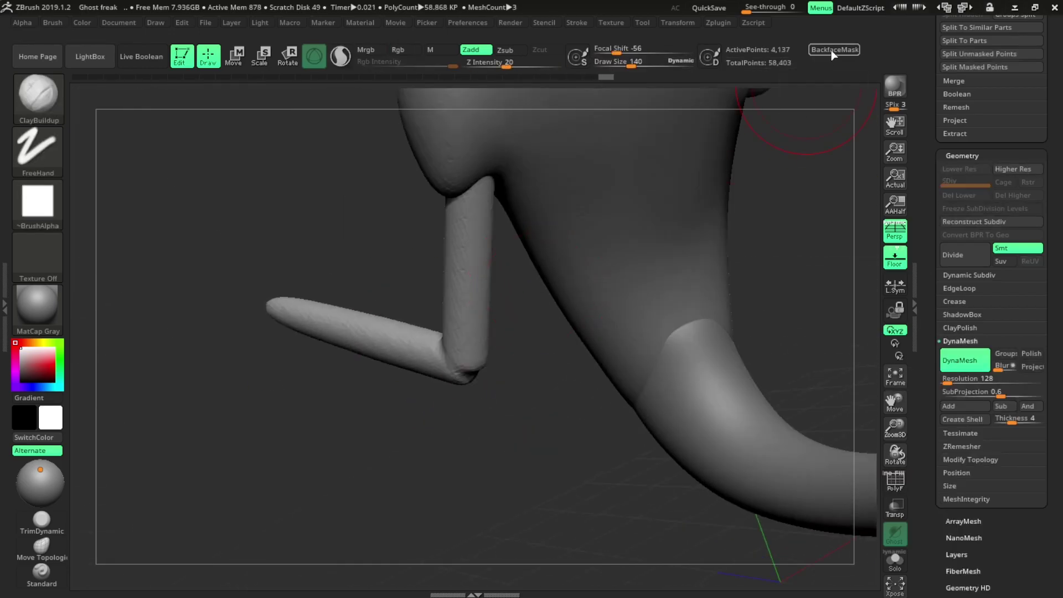
Step: Carve the arm with DamStandard and blend it into the shoulder with ClayBuildup
mouse_move(553, 288)
mouse_down()
mouse_move(448, 350)
mouse_move(375, 434)
mouse_move(462, 311)
mouse_up()
mouse_move(389, 391)
mouse_down()
mouse_move(379, 376)
mouse_move(498, 446)
mouse_move(462, 300)
mouse_move(484, 261)
mouse_move(475, 275)
mouse_move(483, 321)
mouse_move(527, 275)
mouse_move(568, 258)
mouse_move(572, 268)
mouse_move(416, 251)
mouse_up()
key(b)
key(d)
key(s)
mouse_move(553, 249)
mouse_down()
mouse_move(527, 233)
mouse_move(474, 325)
mouse_move(577, 308)
mouse_move(380, 323)
mouse_up()
key(b)
key(c)
key(b)
alt+click(380, 322)
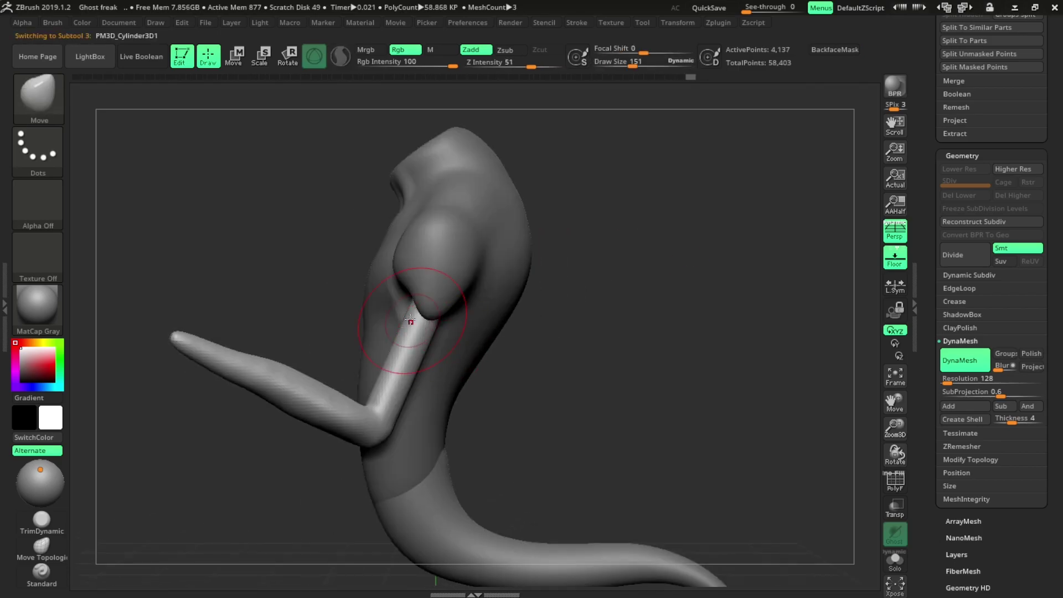
Step: Inflate the arm where it meets the torso and review it from the front
key(b)
key(i)
key(n)
mouse_move(554, 343)
mouse_down()
mouse_move(676, 226)
mouse_move(609, 249)
mouse_move(439, 237)
mouse_up()
mouse_move(581, 233)
mouse_down()
mouse_move(474, 200)
mouse_move(474, 360)
mouse_move(608, 261)
mouse_move(587, 247)
mouse_move(595, 257)
mouse_move(498, 288)
mouse_up()
scroll(991, 166, up, 5)
click(1007, 148)
Step: Append a Sphere3D, scale it onto the arm tip and sculpt it into a tapered hand
click(635, 225)
mouse_move(432, 303)
mouse_down()
mouse_move(471, 313)
mouse_move(531, 293)
mouse_up()
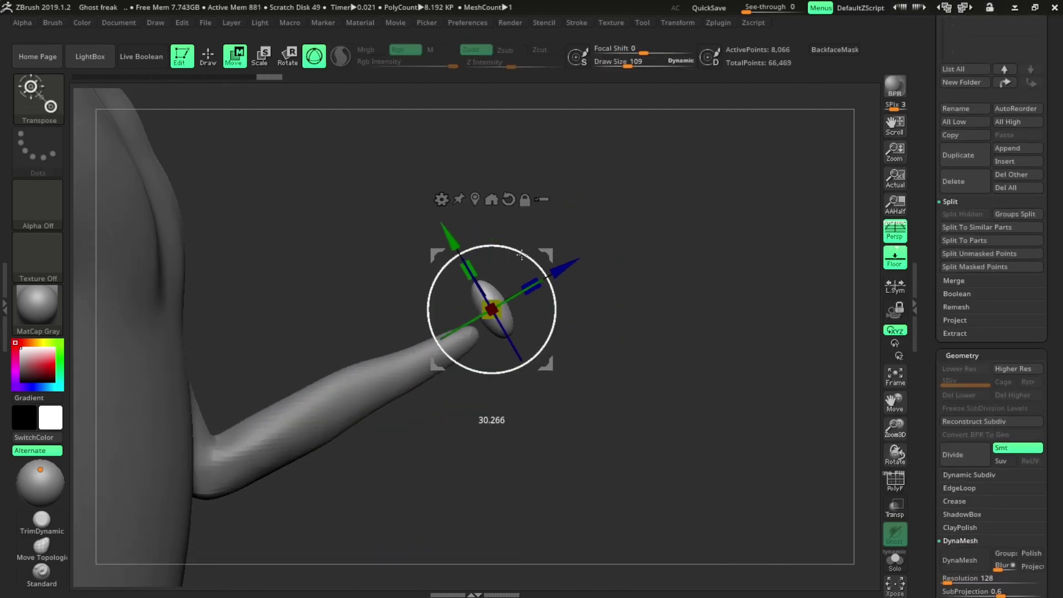
mouse_move(521, 255)
mouse_down()
mouse_move(487, 288)
mouse_move(504, 294)
mouse_up()
key(q)
mouse_move(508, 330)
mouse_down()
mouse_move(498, 289)
mouse_move(641, 280)
mouse_move(472, 277)
mouse_move(427, 305)
mouse_move(474, 332)
mouse_move(444, 315)
mouse_move(435, 364)
mouse_up()
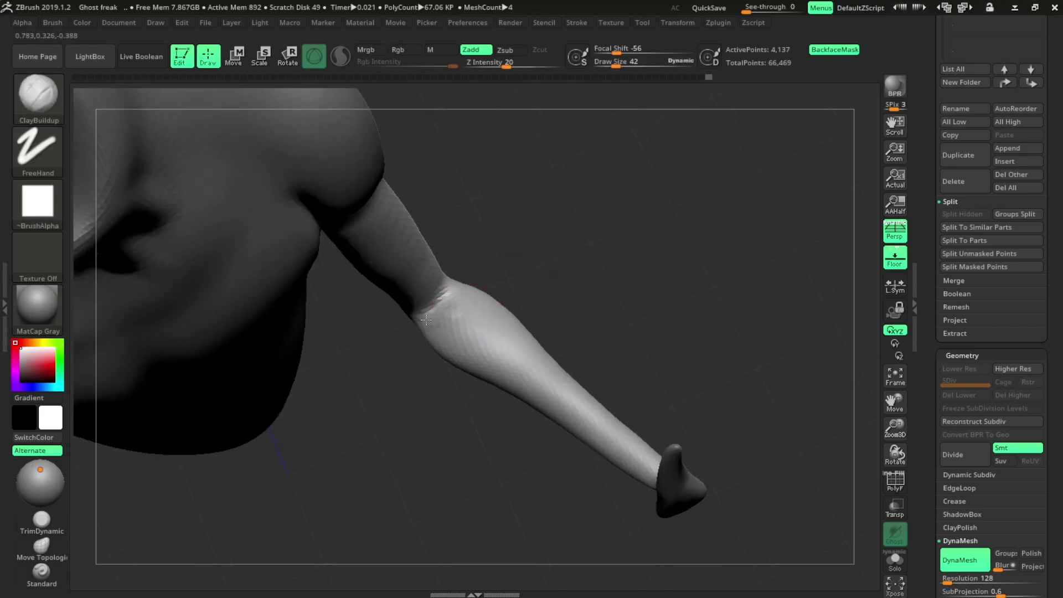
key(s)
drag(455, 315, 474, 312)
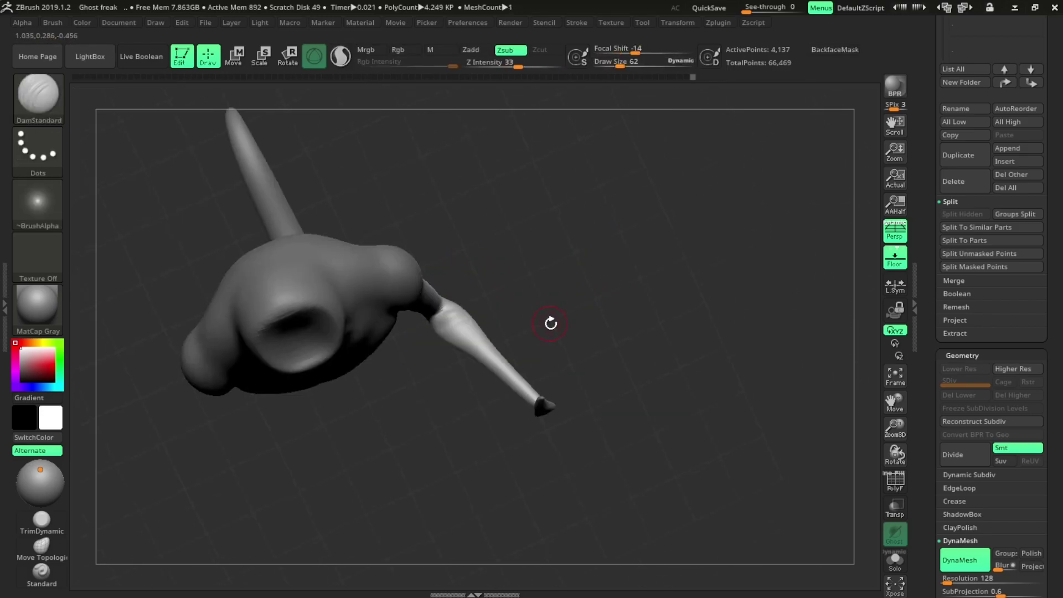
mouse_move(550, 323)
mouse_down()
mouse_move(524, 361)
mouse_move(485, 387)
mouse_move(508, 389)
mouse_move(498, 365)
mouse_up()
Step: Append a Cylinder3D subtool and bend it into a curved claw shape
click(1007, 149)
click(736, 234)
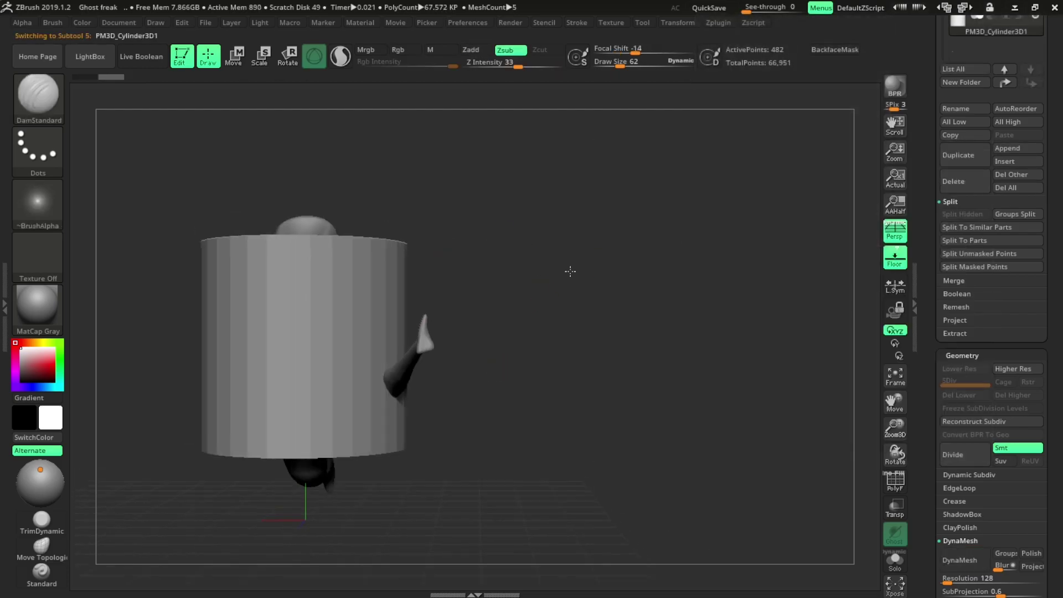
key(w)
mouse_move(434, 262)
mouse_down()
mouse_move(397, 344)
mouse_move(372, 278)
mouse_move(437, 233)
mouse_up()
key(q)
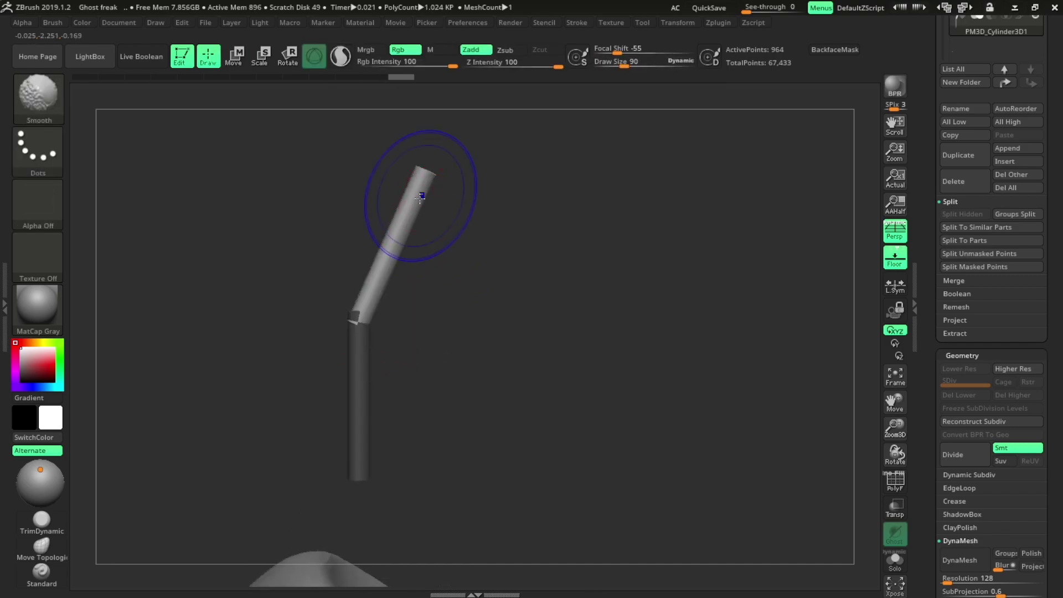
key(w)
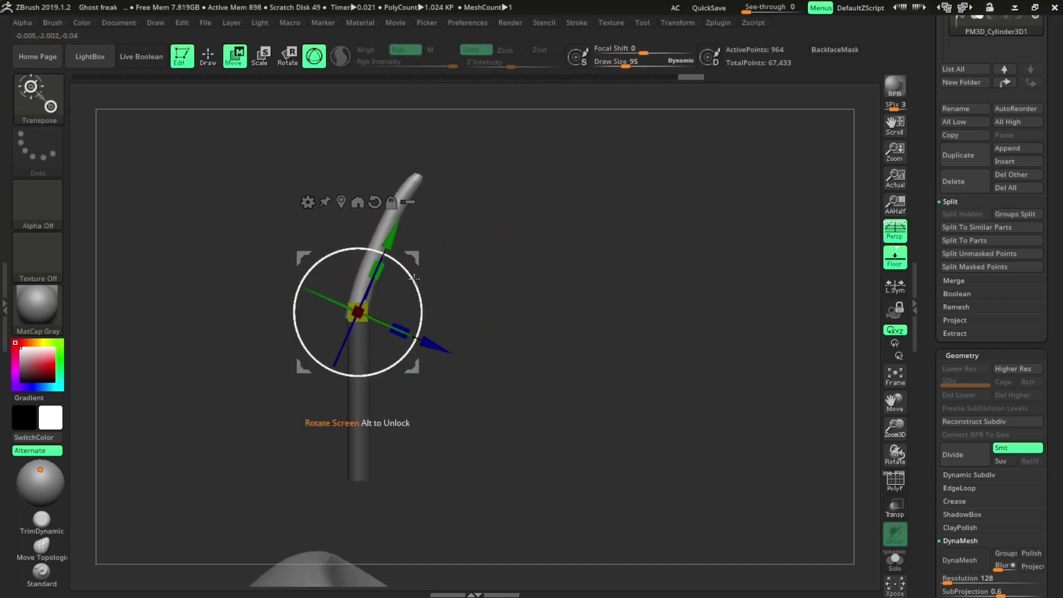
key(q)
mouse_move(488, 232)
mouse_down()
mouse_move(501, 164)
mouse_move(489, 273)
mouse_up()
key(w)
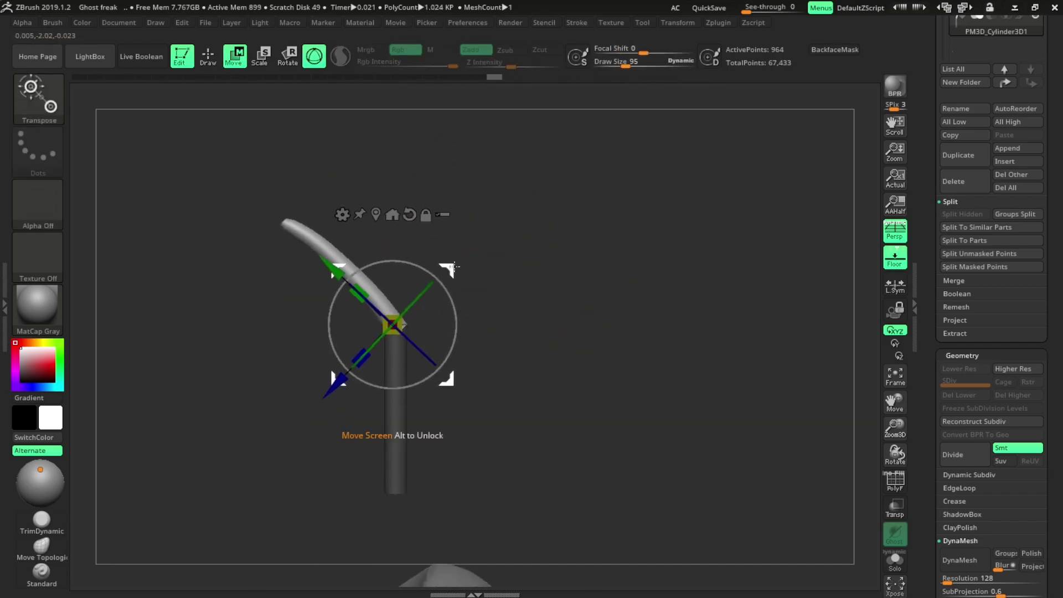
key(q)
mouse_move(161, 432)
mouse_down()
mouse_move(455, 324)
mouse_move(425, 340)
mouse_up()
mouse_move(415, 292)
mouse_down()
mouse_move(522, 197)
mouse_move(392, 308)
mouse_up()
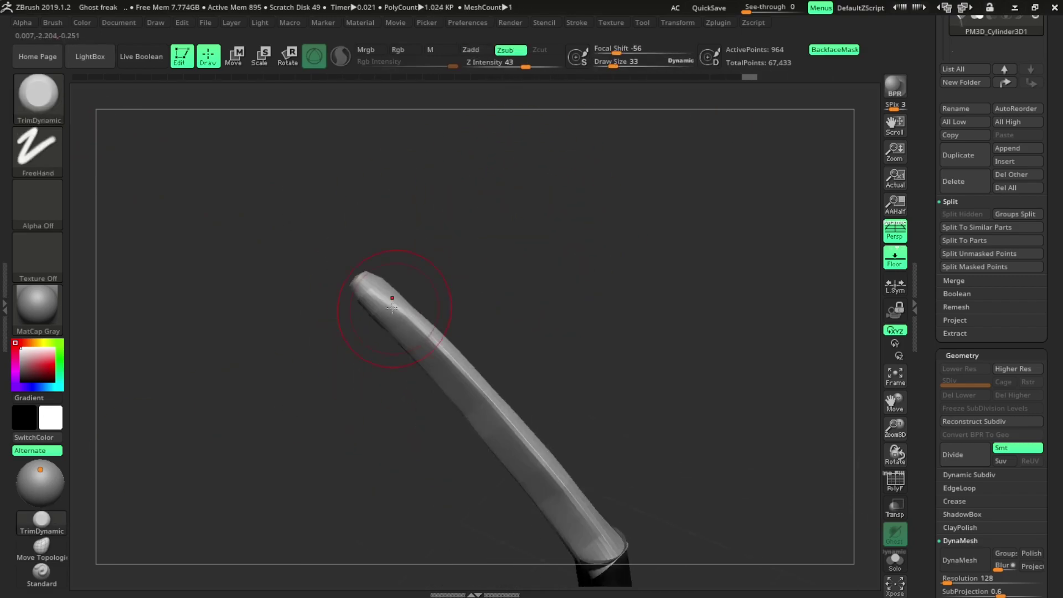
drag(577, 395, 522, 333)
Step: Taper the curved cylinder's tip with the Move brush
key(b)
key(m)
key(v)
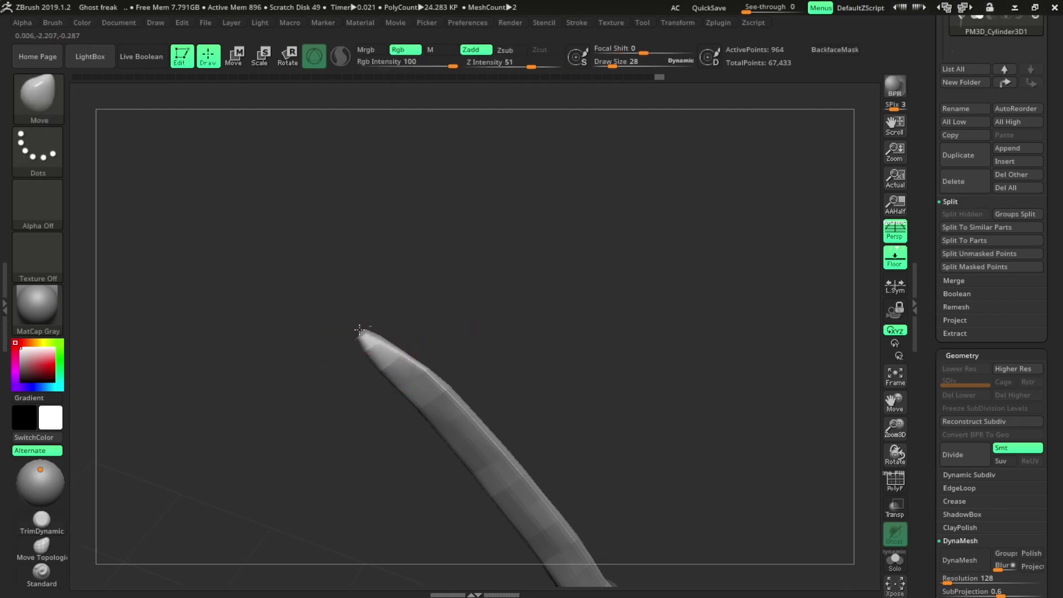
mouse_move(323, 321)
mouse_down()
mouse_move(461, 268)
mouse_move(477, 311)
mouse_move(376, 369)
mouse_up()
mouse_move(373, 420)
mouse_down()
mouse_move(399, 278)
mouse_move(485, 290)
mouse_up()
key(w)
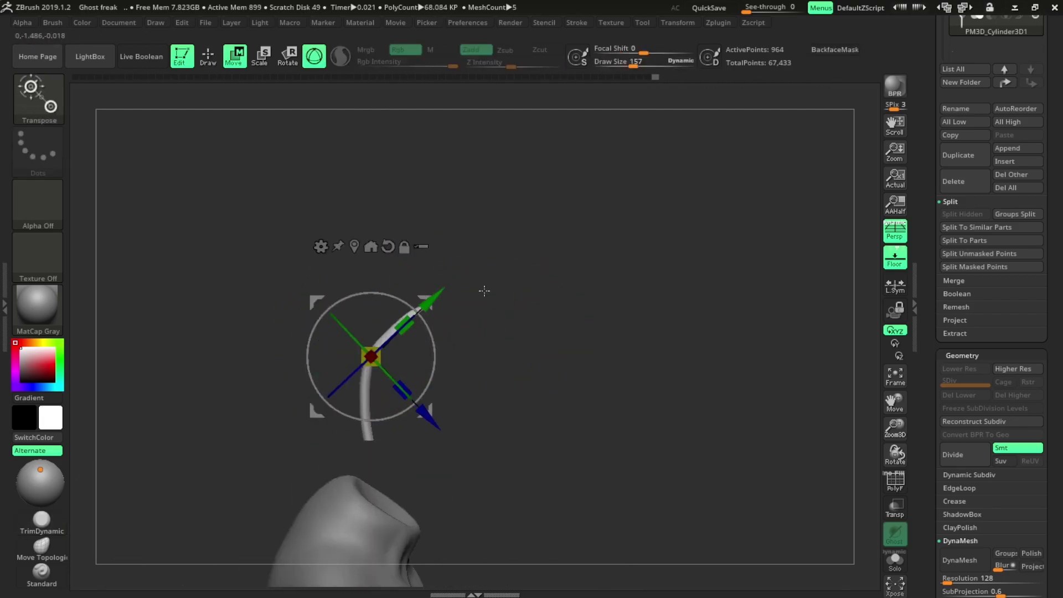
mouse_move(424, 381)
mouse_down()
mouse_move(443, 355)
mouse_move(420, 266)
mouse_move(520, 240)
mouse_move(587, 273)
mouse_move(358, 313)
mouse_move(569, 284)
mouse_move(801, 339)
mouse_up()
Step: Select the claw subtool, subdivide it, and position it at the arm's hand
alt+click(424, 388)
key(q)
key(ctrl+d)
key(w)
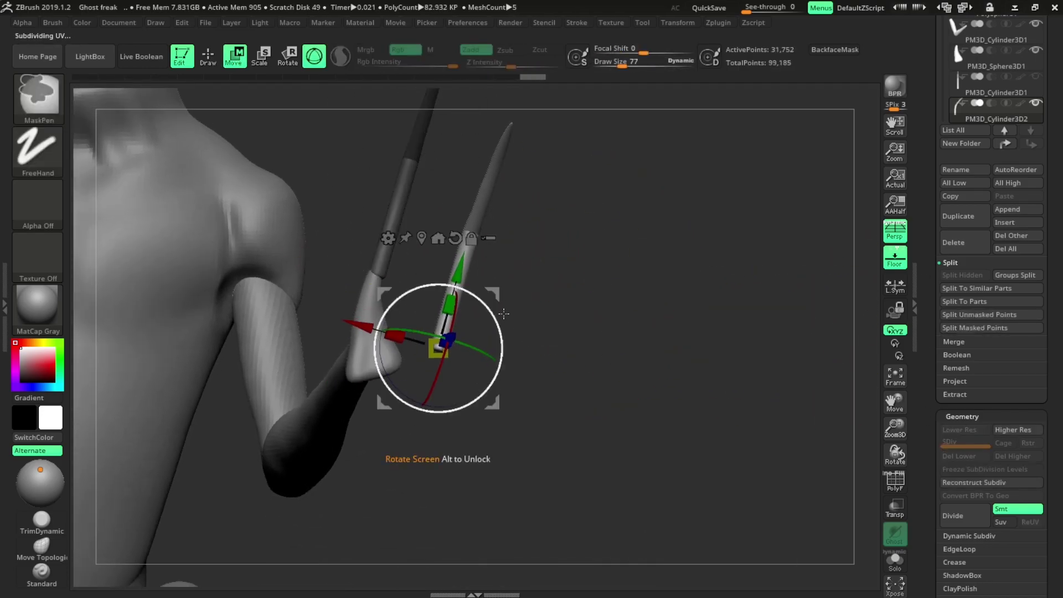
mouse_move(840, 389)
mouse_down()
mouse_move(567, 291)
mouse_move(333, 330)
mouse_up()
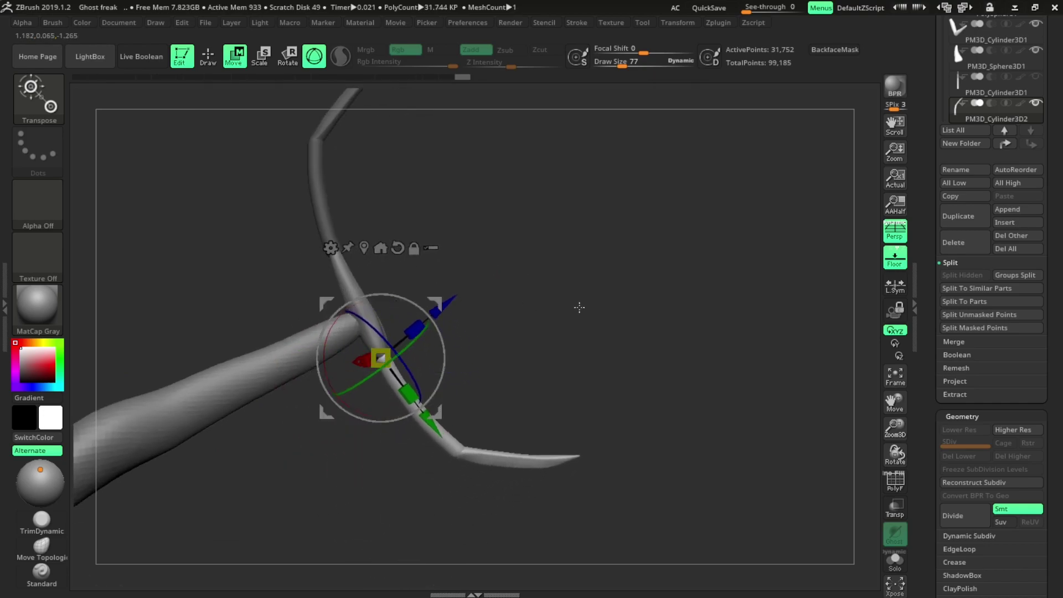
key(q)
mouse_move(579, 308)
mouse_down()
mouse_move(408, 391)
mouse_move(926, 308)
mouse_up()
scroll(991, 277, down, 5)
mouse_move(720, 310)
mouse_down()
mouse_move(540, 257)
mouse_move(853, 311)
mouse_up()
scroll(991, 333, down, 10)
key(shift+f)
mouse_move(588, 332)
mouse_down()
mouse_move(505, 319)
mouse_move(496, 351)
mouse_move(560, 364)
mouse_move(436, 264)
mouse_up()
Step: Isolate the claw, shift it along its length, and Ctrl-drag the gizmo to duplicate it sideways
key(w)
key(q)
key(w)
key(q)
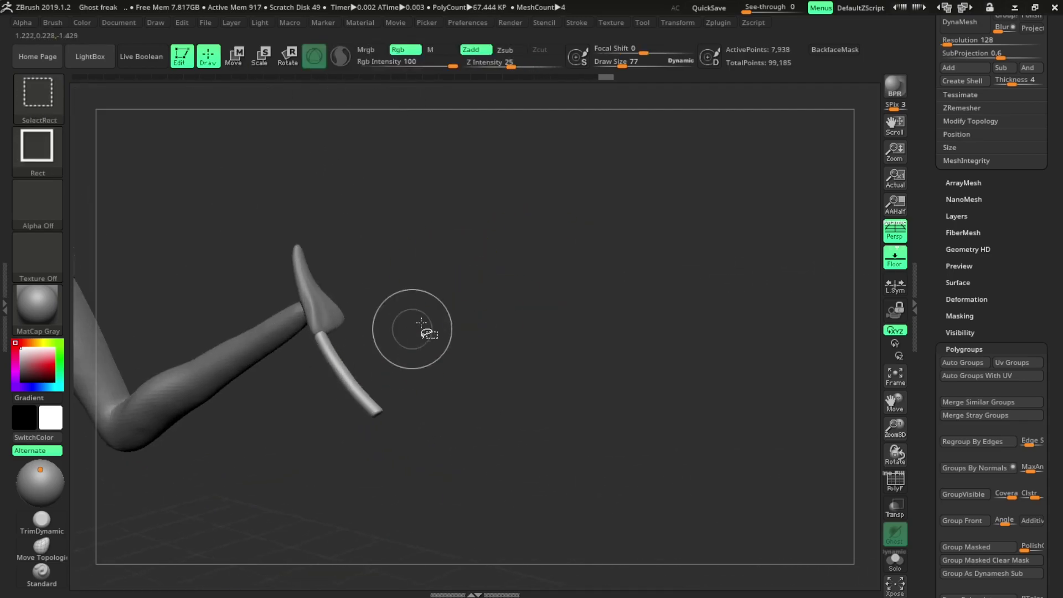
drag(566, 267, 418, 413)
key(w)
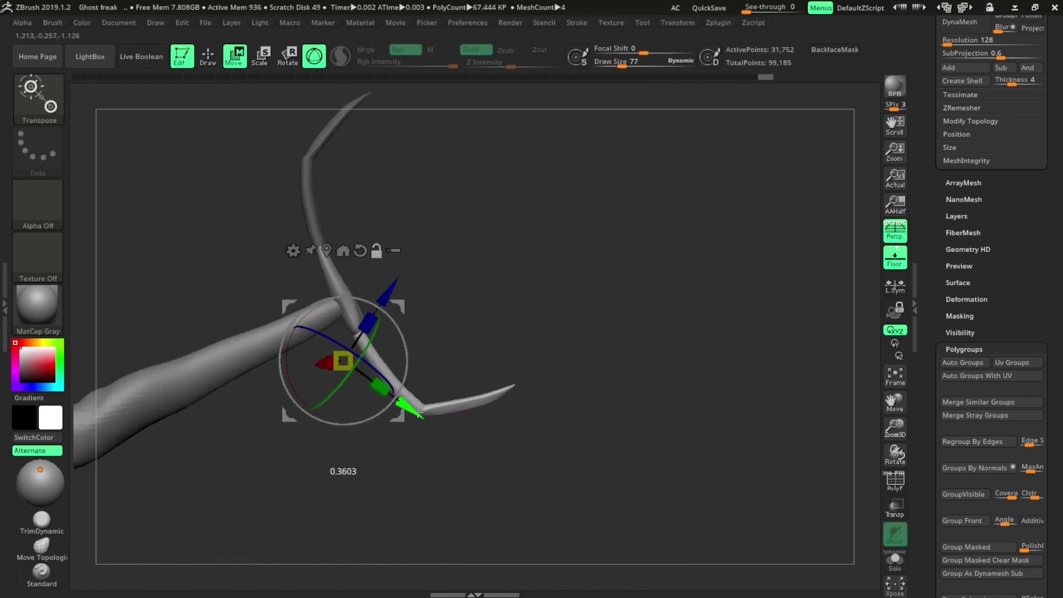
drag(491, 470, 382, 248)
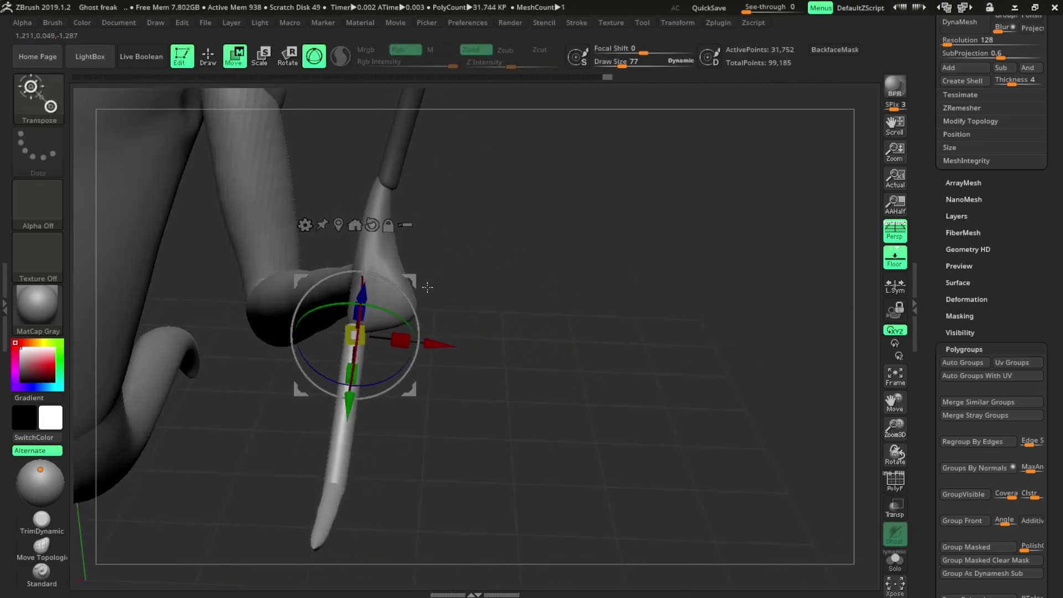
mouse_move(427, 286)
ctrl+mouse_down()
mouse_move(449, 275)
mouse_move(477, 337)
ctrl+mouse_up()
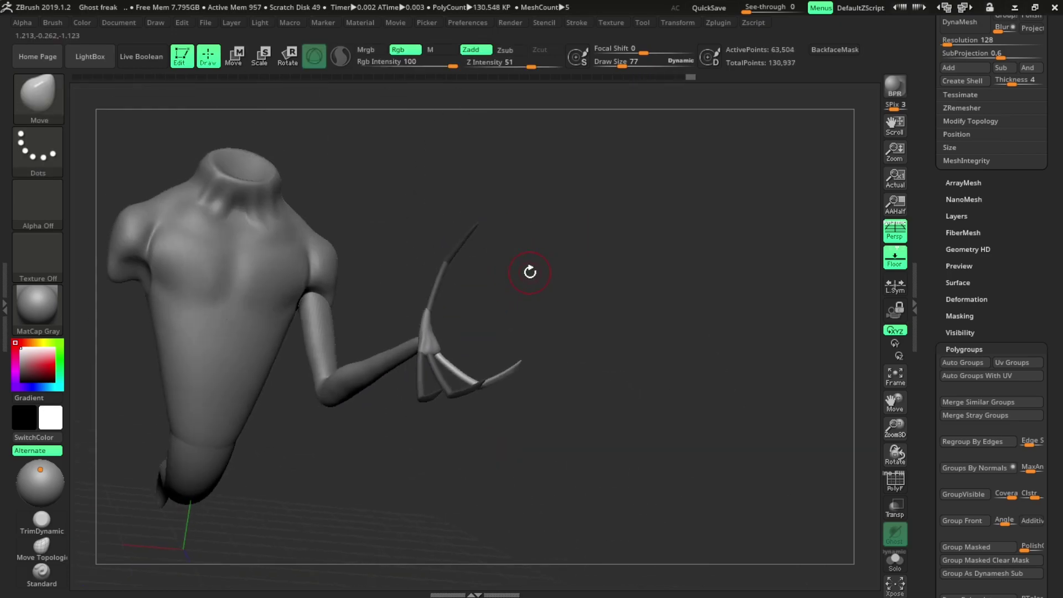
Step: Orbit around the clawed hand to check the palm from below, then view the whole ghost
mouse_move(529, 268)
ctrl+right_down()
mouse_move(468, 321)
mouse_move(518, 311)
mouse_move(485, 343)
ctrl+right_up()
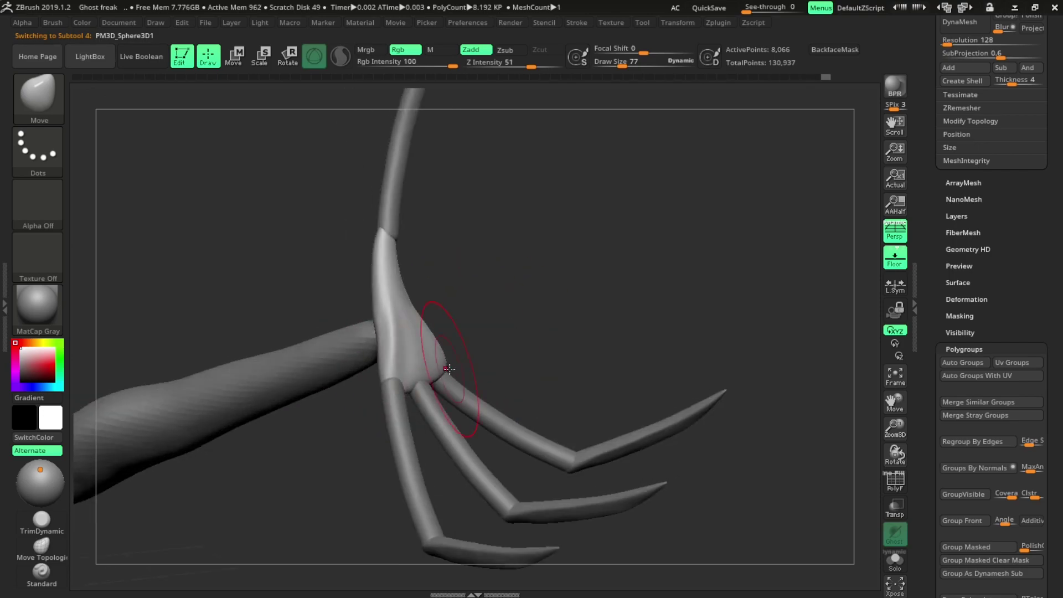
drag(485, 344, 372, 314)
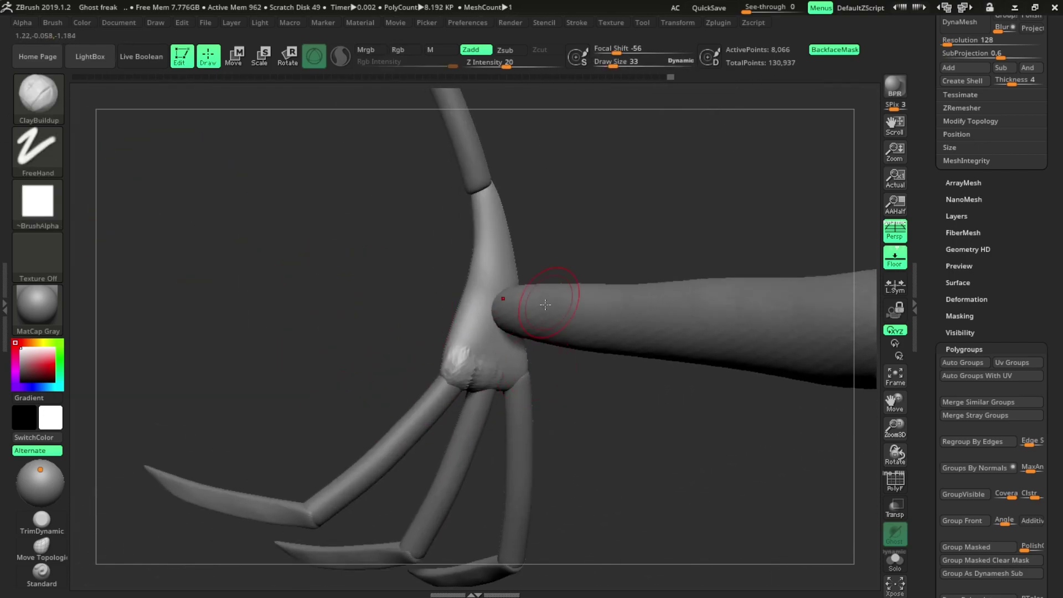
right_drag(546, 304, 439, 390)
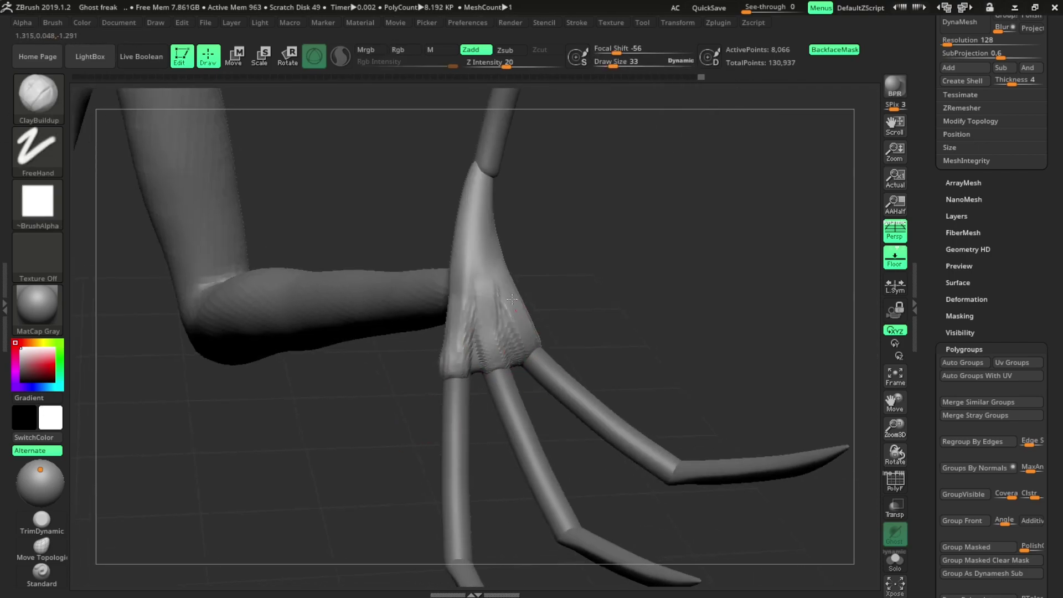
mouse_move(512, 299)
right_down()
mouse_move(423, 298)
mouse_move(493, 285)
mouse_move(345, 397)
right_up()
mouse_move(331, 357)
right_down()
mouse_move(532, 315)
mouse_move(463, 244)
mouse_move(600, 230)
mouse_move(280, 454)
mouse_move(471, 352)
mouse_move(476, 332)
mouse_move(690, 258)
mouse_move(703, 276)
mouse_move(490, 443)
mouse_move(404, 266)
mouse_move(541, 379)
mouse_move(422, 408)
mouse_move(564, 399)
mouse_move(532, 463)
mouse_move(270, 440)
right_up()
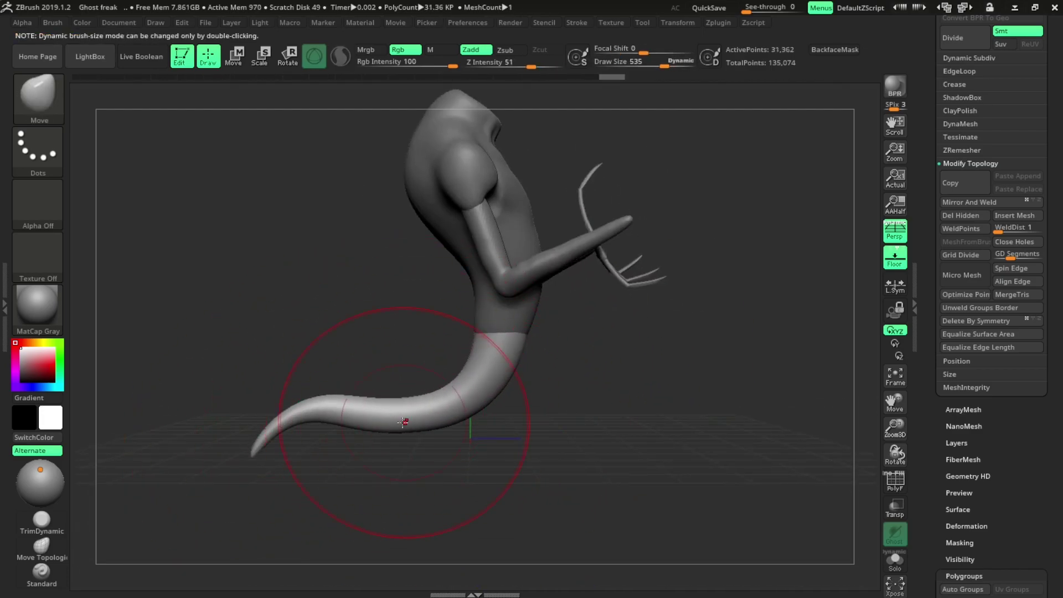
Step: Turn the ghost to a front view and raise the neck stump into a taller column
mouse_move(404, 422)
right_down()
mouse_move(486, 297)
mouse_move(541, 439)
mouse_move(551, 221)
mouse_move(591, 213)
mouse_move(601, 164)
mouse_move(492, 269)
right_up()
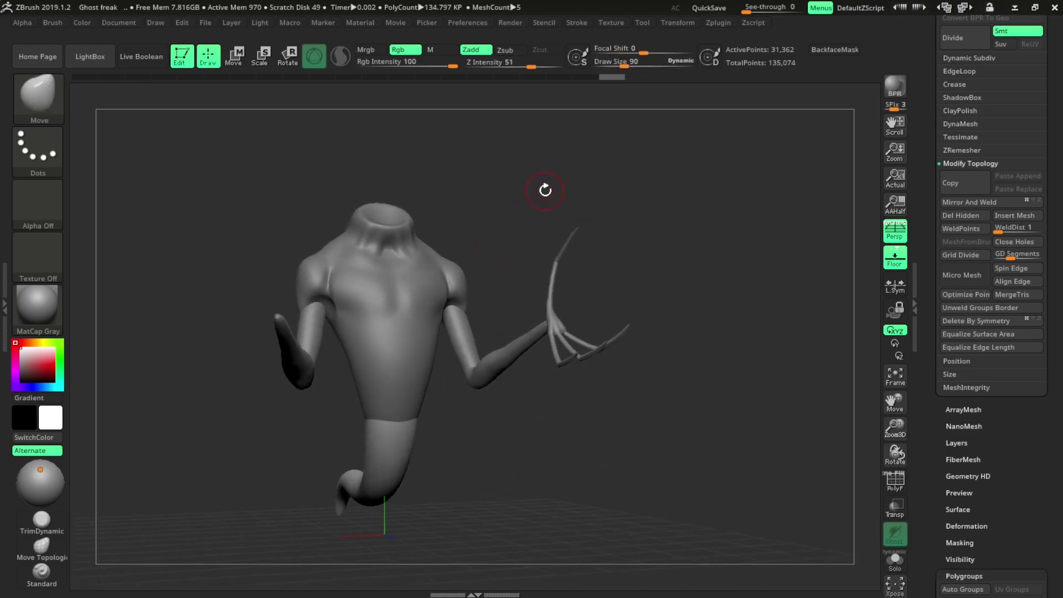
right_drag(545, 190, 962, 203)
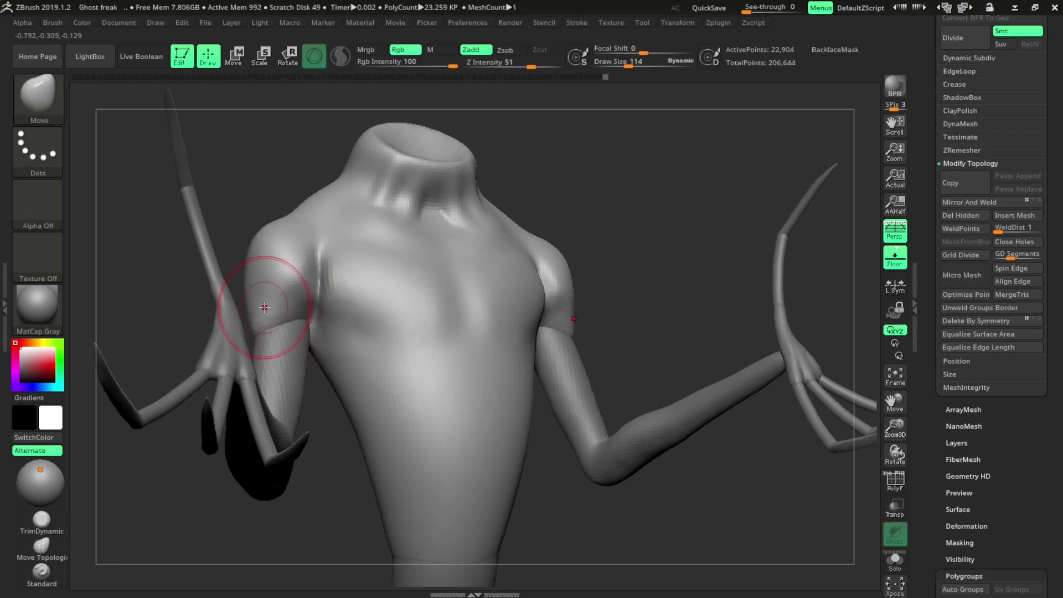
mouse_move(325, 368)
right_down()
mouse_move(367, 403)
mouse_move(507, 291)
right_up()
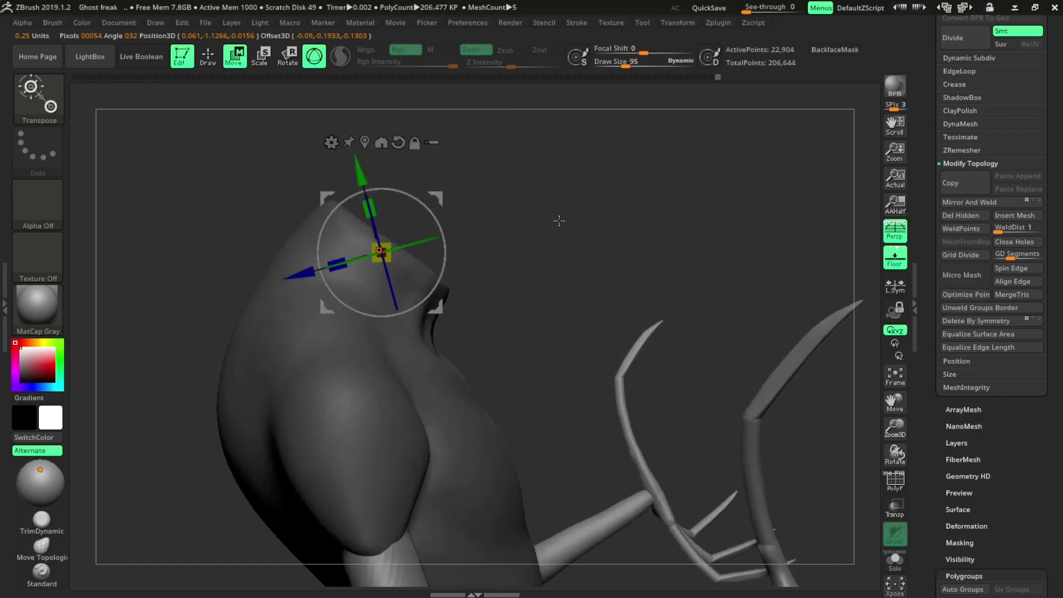
ctrl+drag(423, 278, 429, 279)
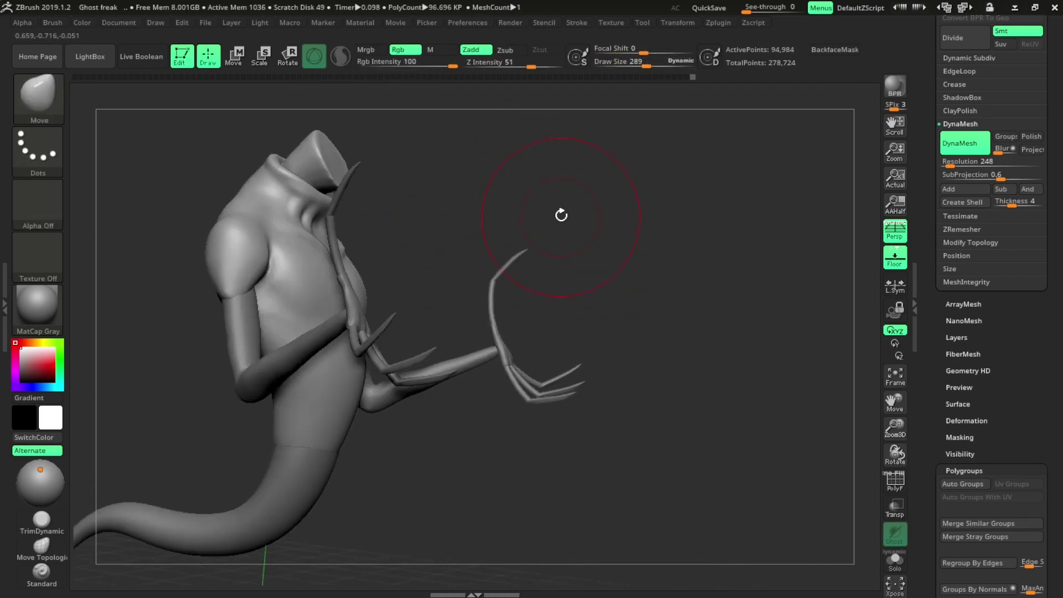
Step: Add a cube, squeeze it into a narrow block, and duplicate a sideways-turned copy
drag(562, 214, 676, 261)
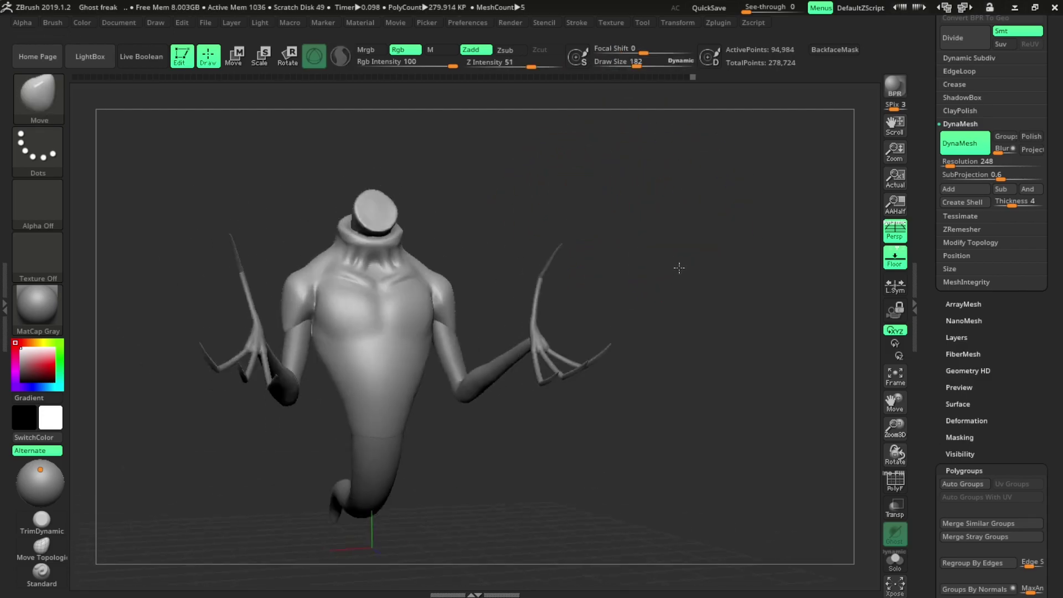
scroll(922, 229, up, 3)
scroll(966, 226, up, 5)
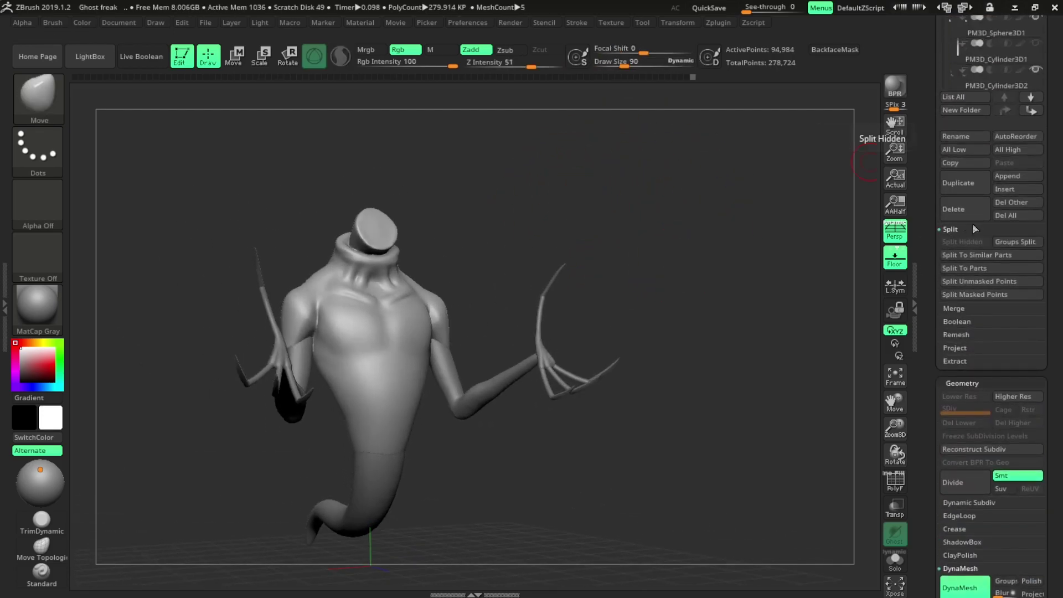
click(1005, 189)
key(w)
drag(333, 375, 374, 301)
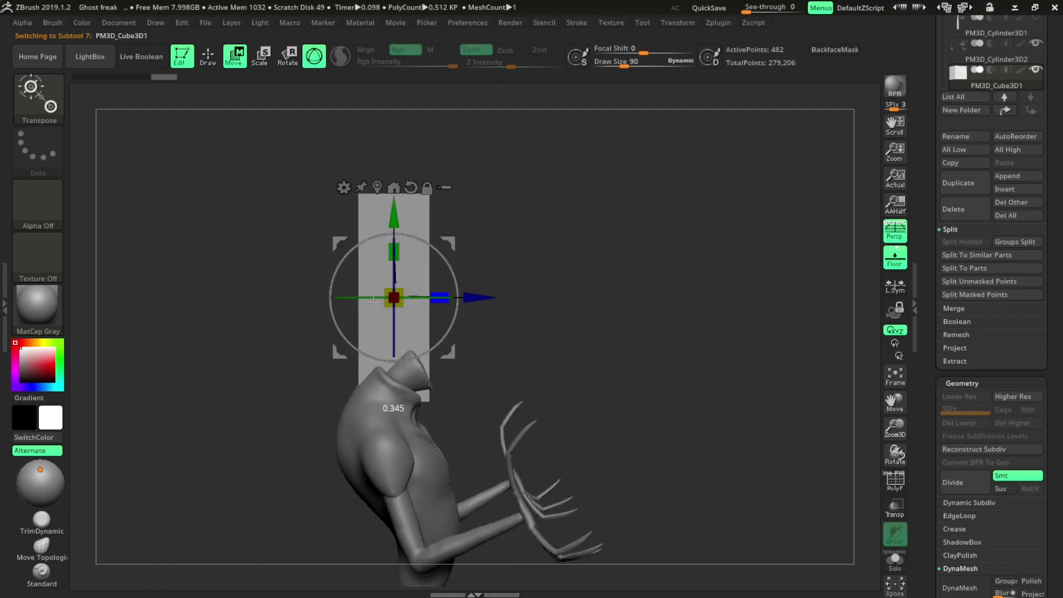
ctrl+right_drag(416, 300, 383, 370)
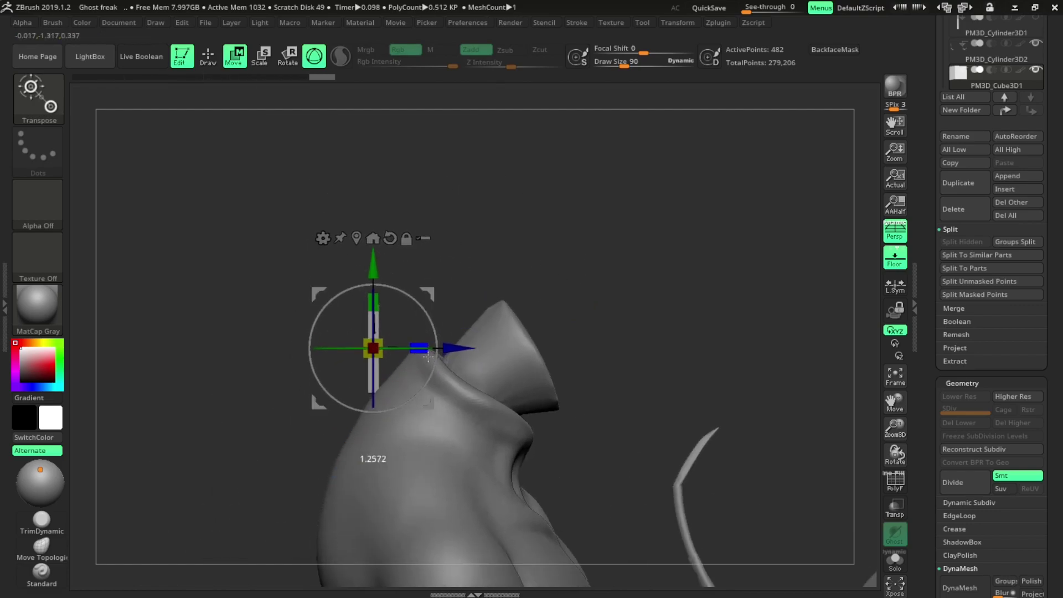
ctrl+drag(428, 356, 311, 317)
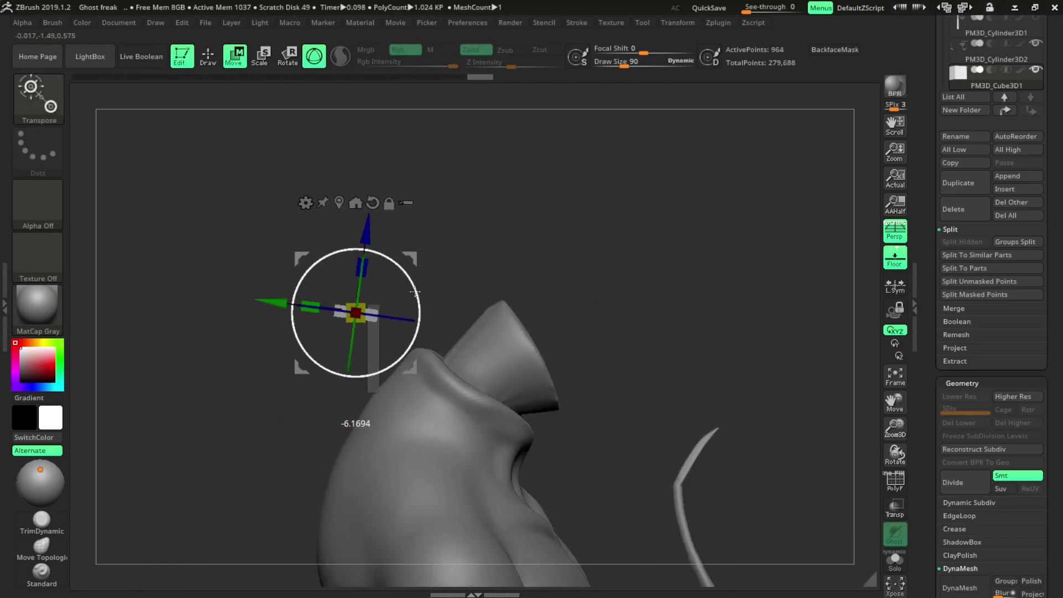
Step: DynaMesh the two cube pieces into one L-shaped mesh
right_drag(416, 292, 391, 303)
key(q)
right_drag(400, 244, 454, 261)
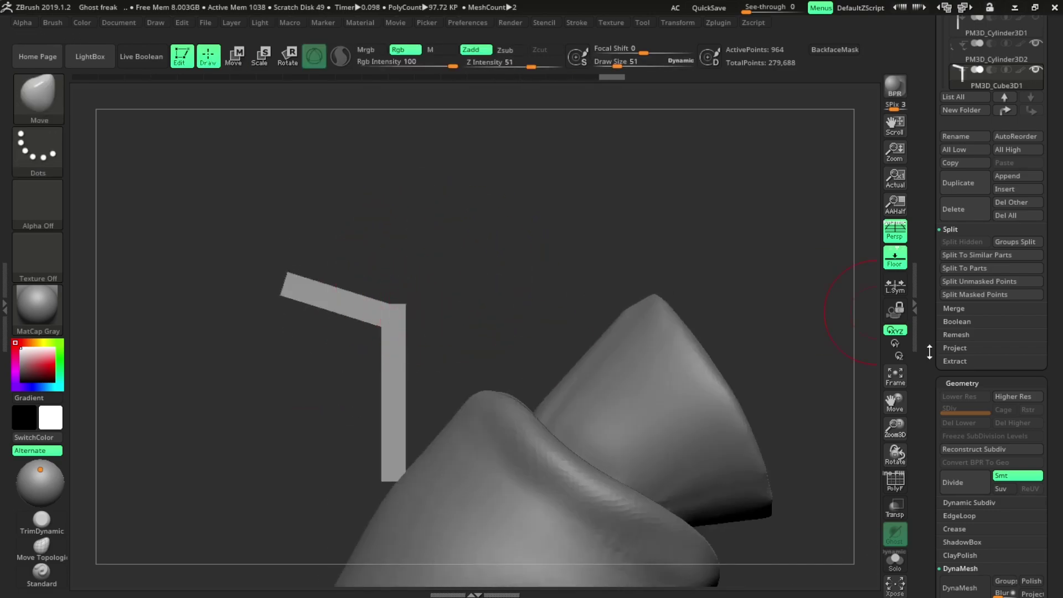
drag(930, 351, 930, 166)
click(960, 402)
mouse_move(406, 339)
right_down()
mouse_move(387, 315)
mouse_move(471, 316)
right_up()
click(958, 503)
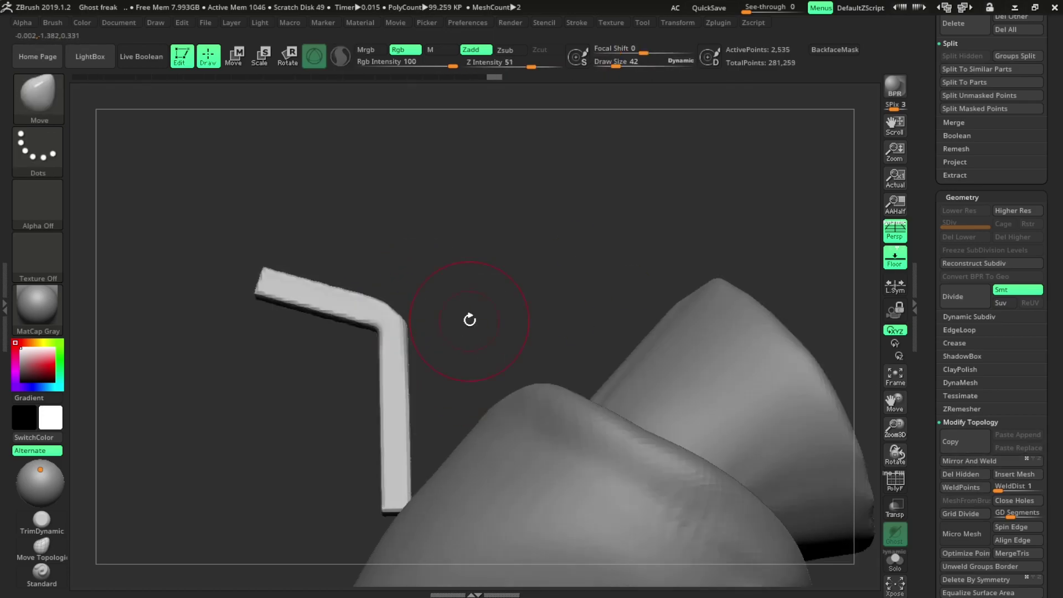
Step: Taper the tip of the bent spine piece
right_drag(311, 288, 326, 426)
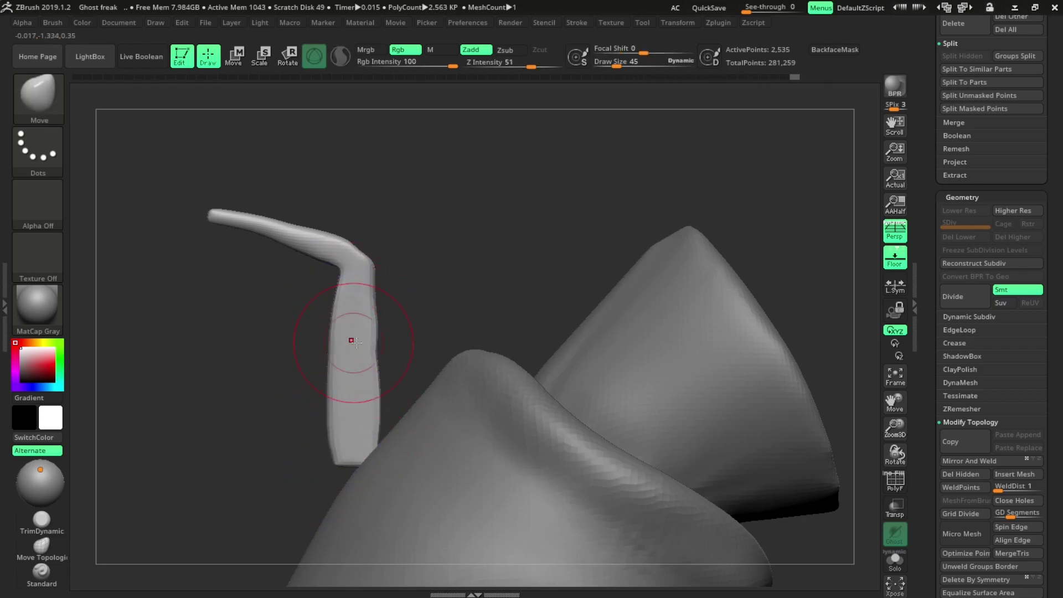
alt+right_drag(375, 326, 440, 303)
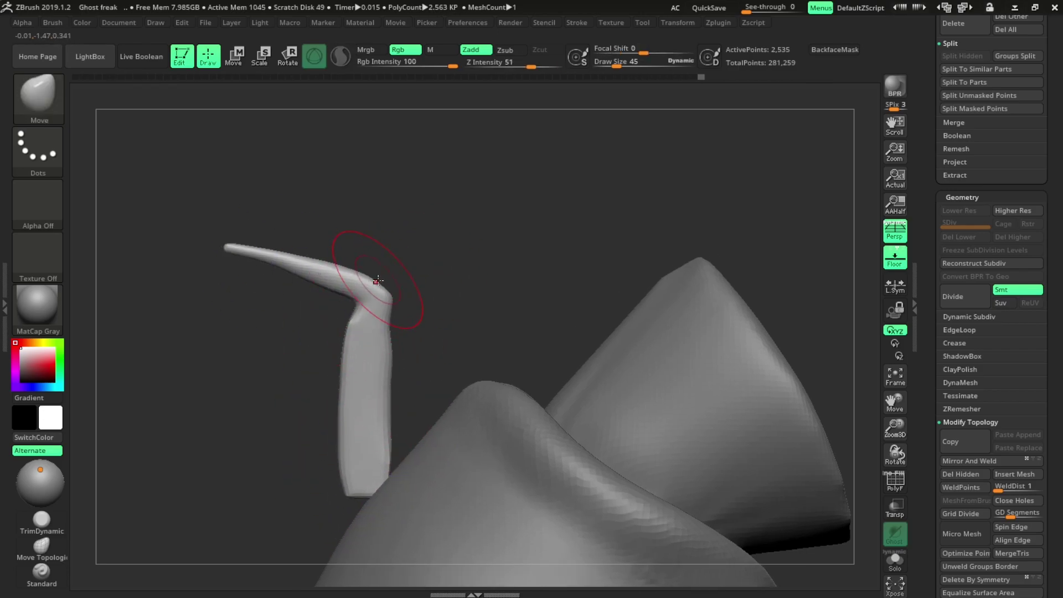
right_drag(405, 380, 531, 249)
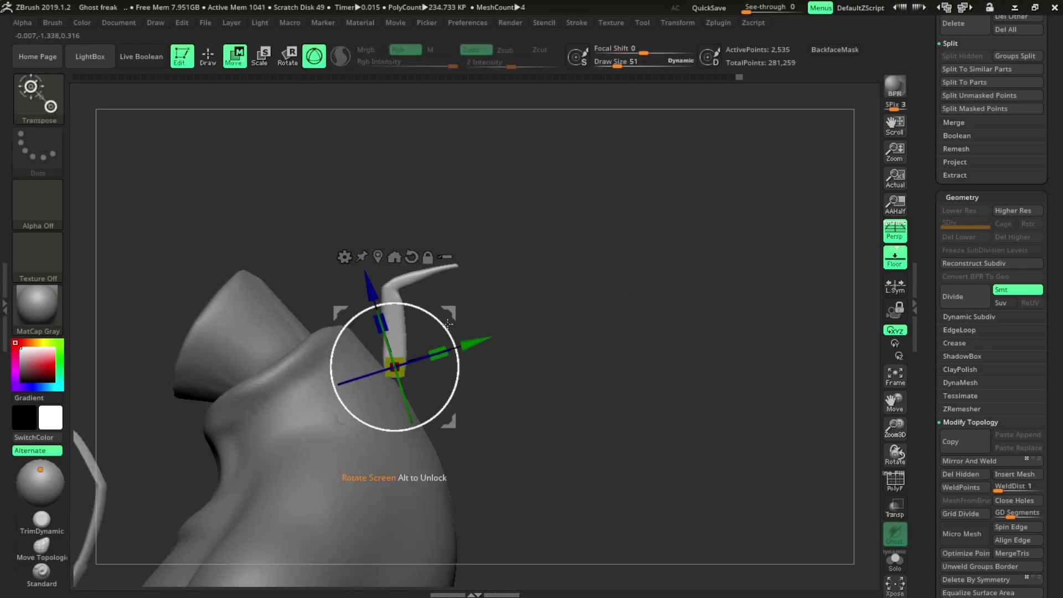
mouse_move(435, 237)
right_down()
mouse_move(525, 221)
mouse_move(407, 261)
mouse_move(605, 228)
mouse_move(411, 271)
right_up()
key(w)
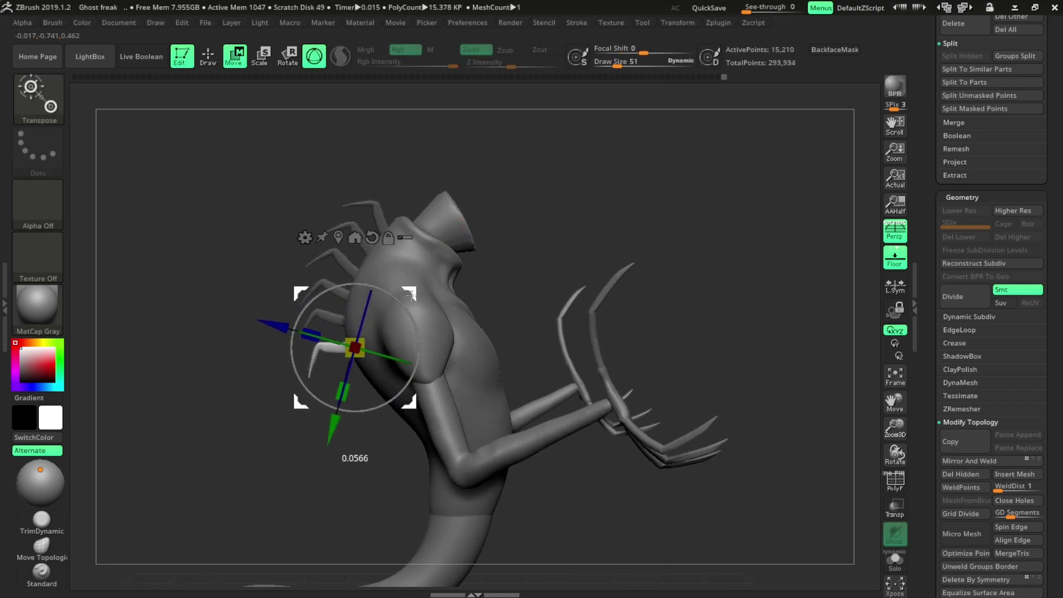
Step: Move the spine piece into place along the creature's back
right_drag(547, 263, 423, 304)
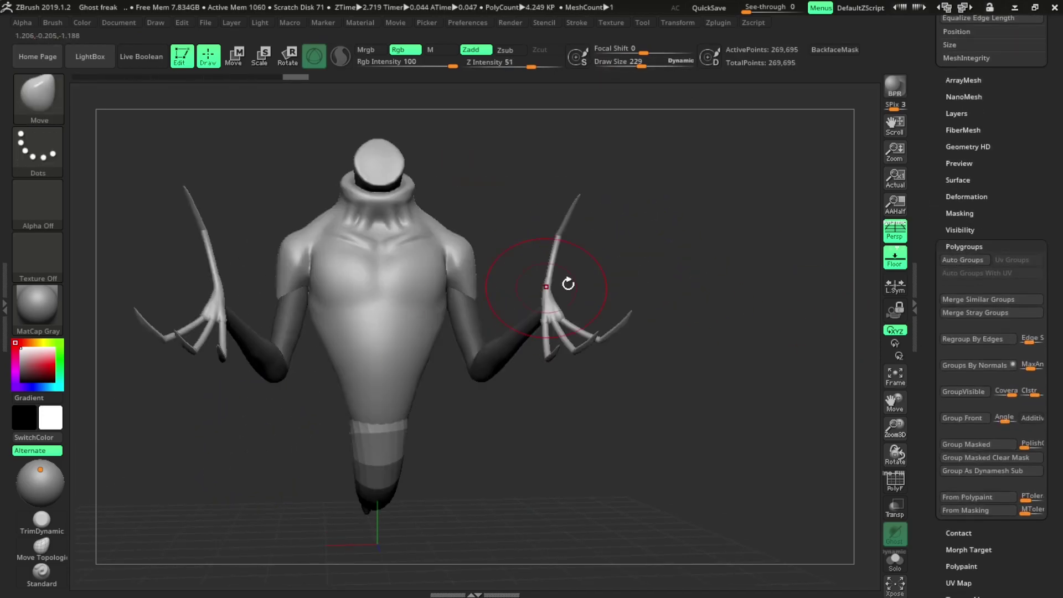
Step: Mask the ghost's body and rotate the free arms into a new pose with the gizmo
drag(567, 284, 612, 273)
ctrl+drag(221, 164, 296, 191)
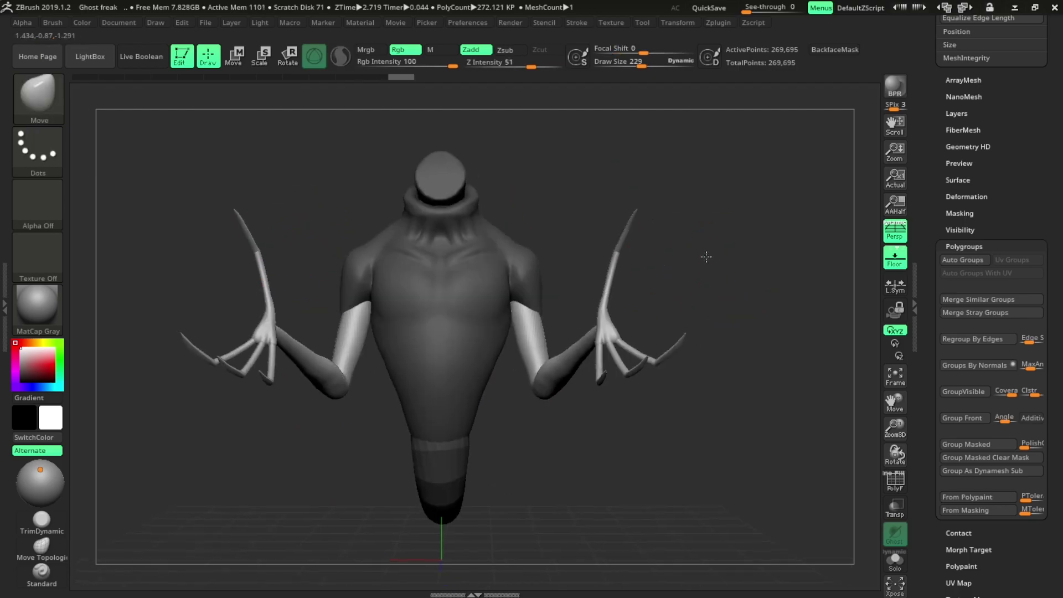
key(w)
mouse_move(705, 253)
mouse_down()
mouse_move(679, 238)
mouse_move(703, 224)
mouse_up()
drag(524, 333, 507, 296)
mouse_move(709, 260)
mouse_down()
mouse_move(750, 216)
mouse_move(687, 248)
mouse_move(498, 266)
mouse_up()
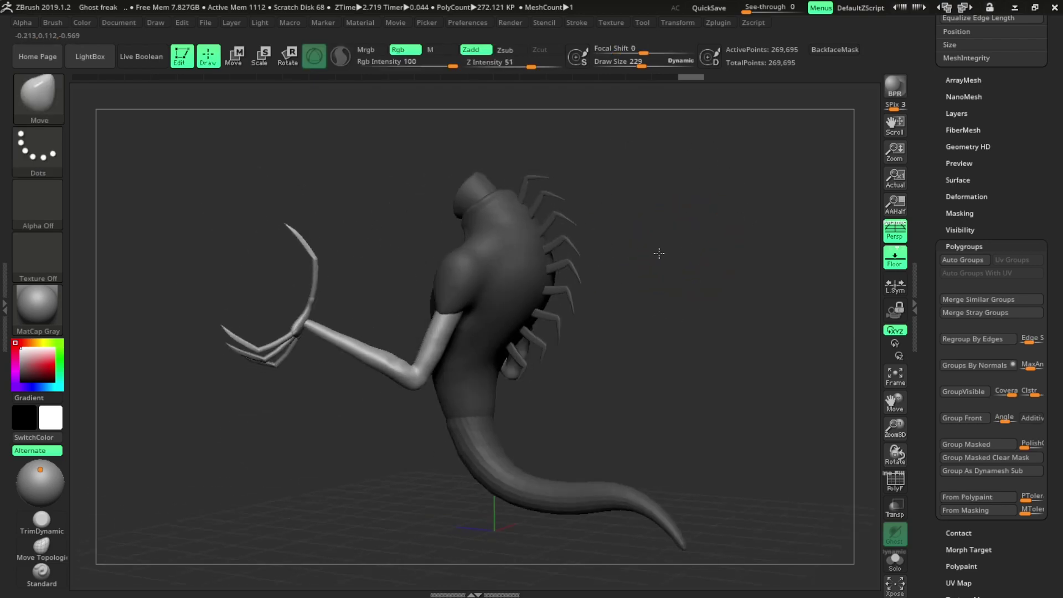
Step: Mask the body from behind, adjust the arm pose, then run Split To Parts
key(q)
ctrl+drag(427, 200, 416, 291)
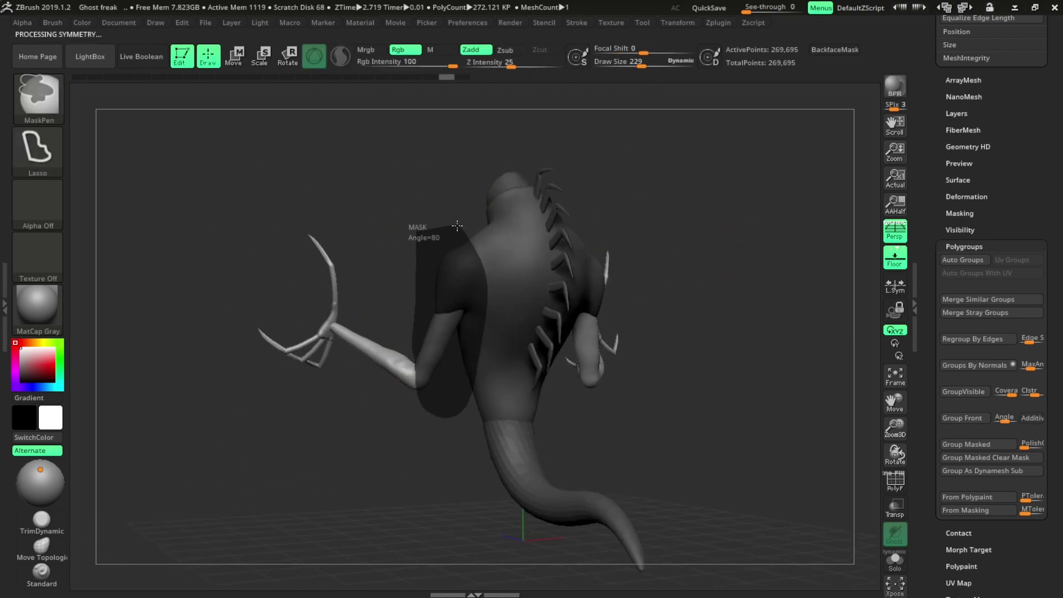
mouse_move(457, 226)
mouse_down()
mouse_move(506, 206)
mouse_move(450, 239)
mouse_move(340, 461)
mouse_up()
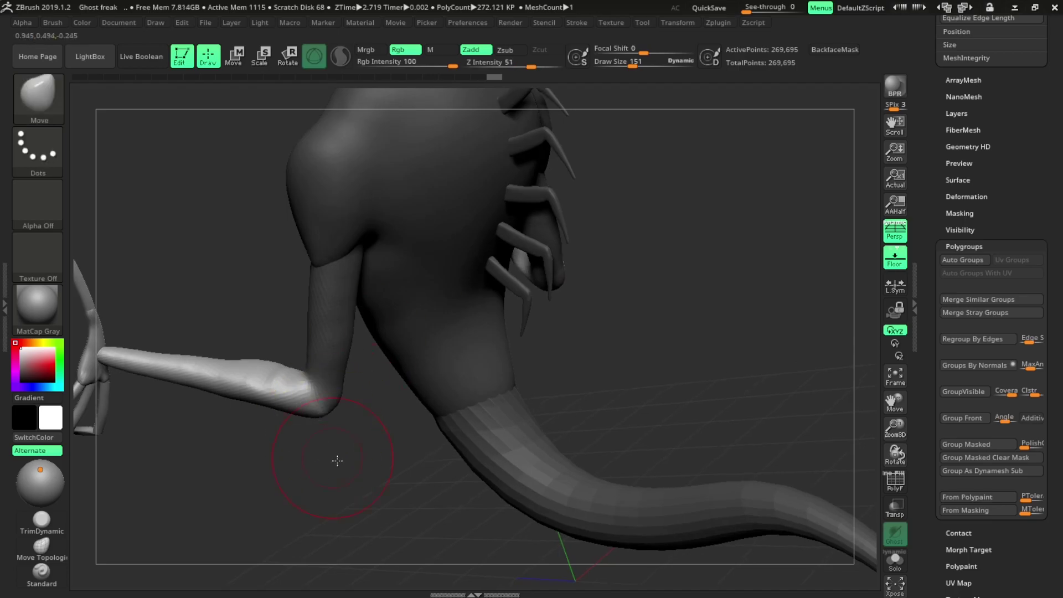
key(w)
drag(444, 344, 254, 408)
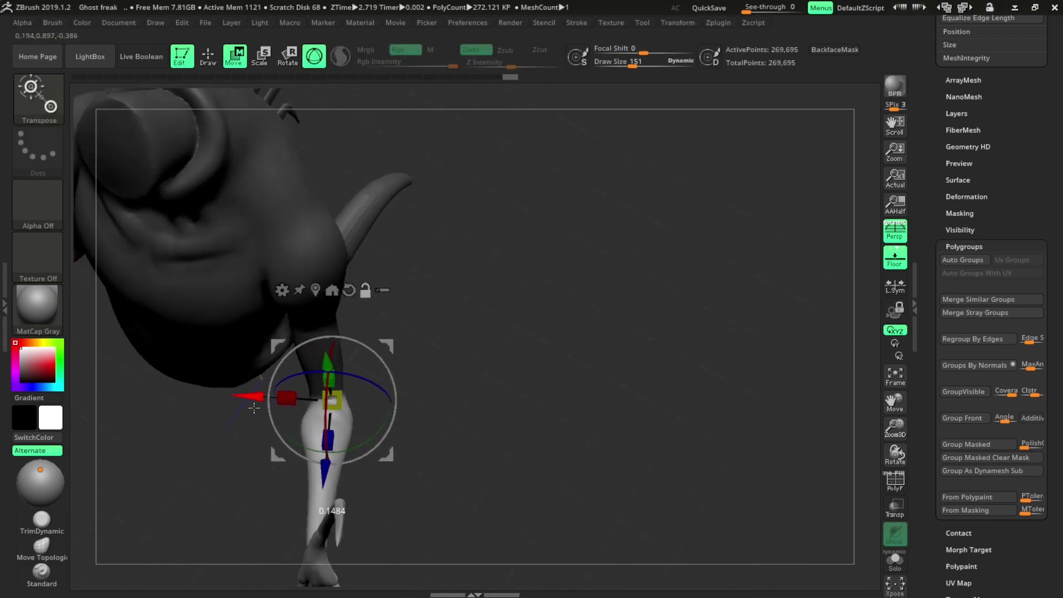
key(f)
drag(529, 218, 582, 255)
key(q)
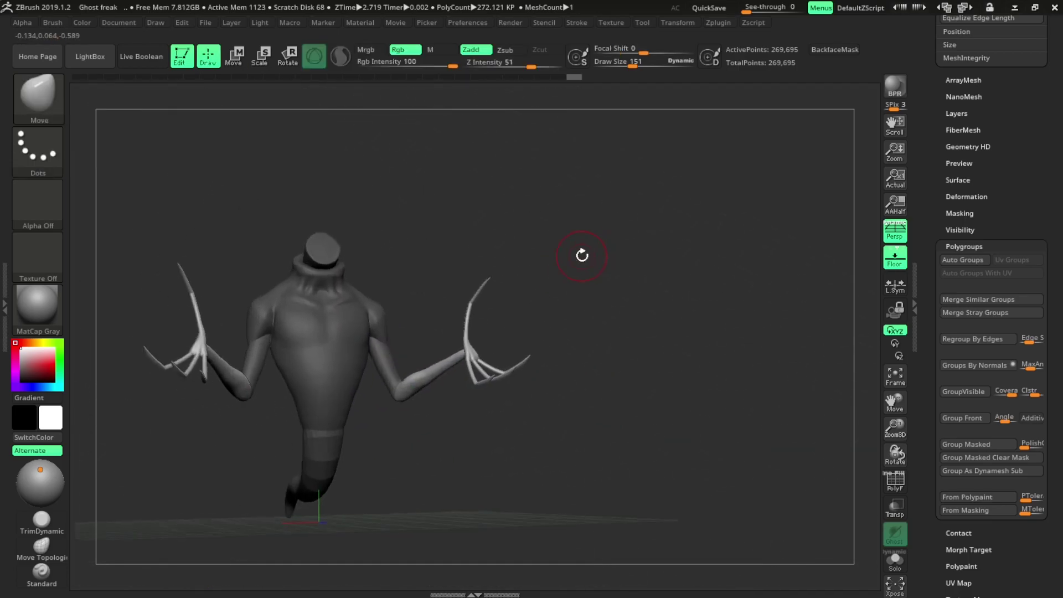
click(719, 22)
Step: Confirm splitting the model into parts and view the ghost from the side
click(818, 118)
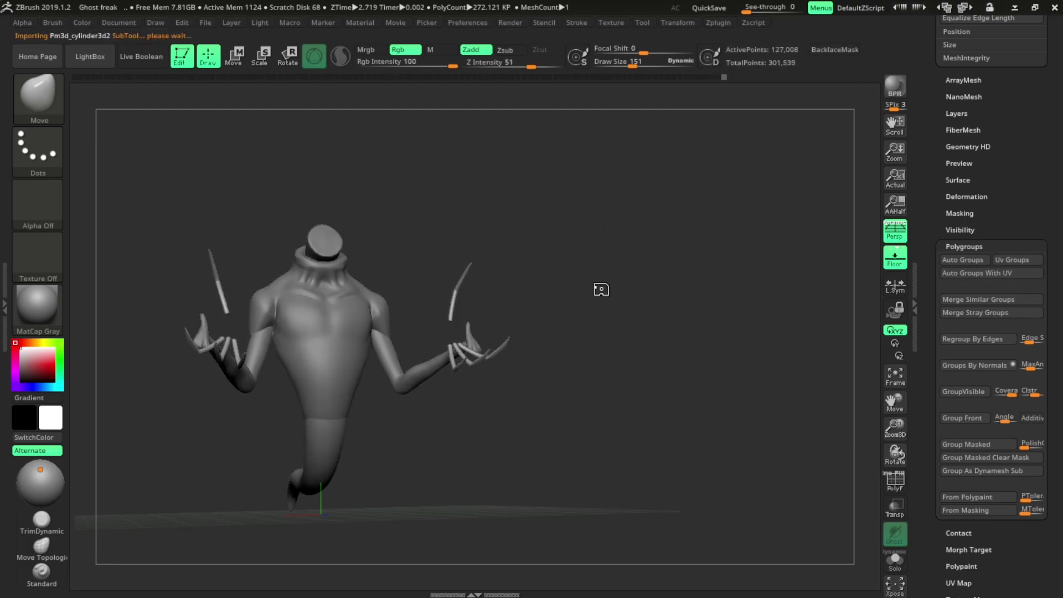
drag(601, 290, 650, 260)
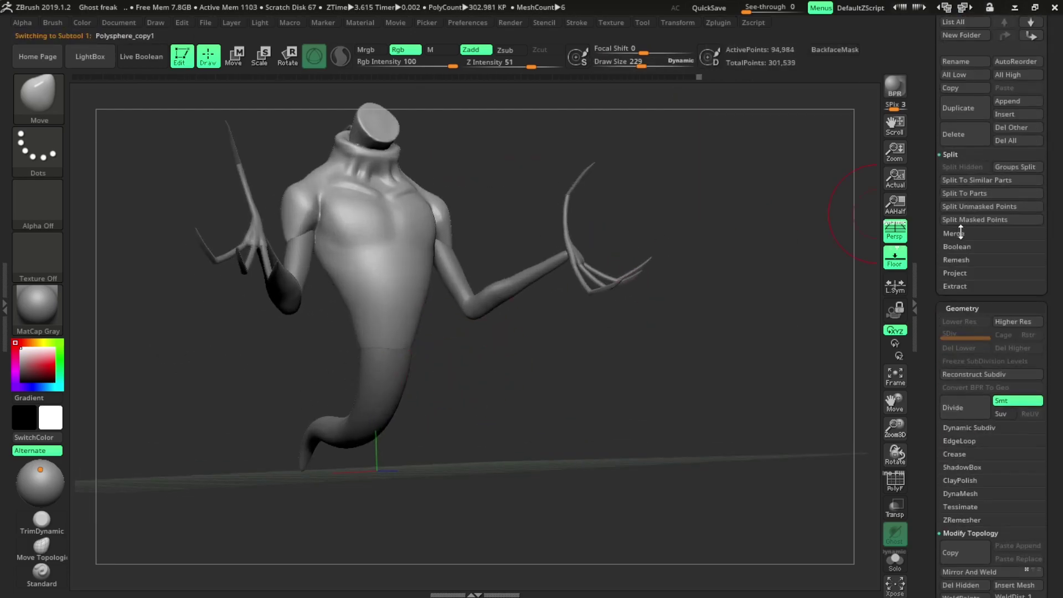
drag(480, 398, 370, 366)
mouse_move(372, 332)
right_down()
mouse_move(335, 370)
mouse_move(455, 368)
right_up()
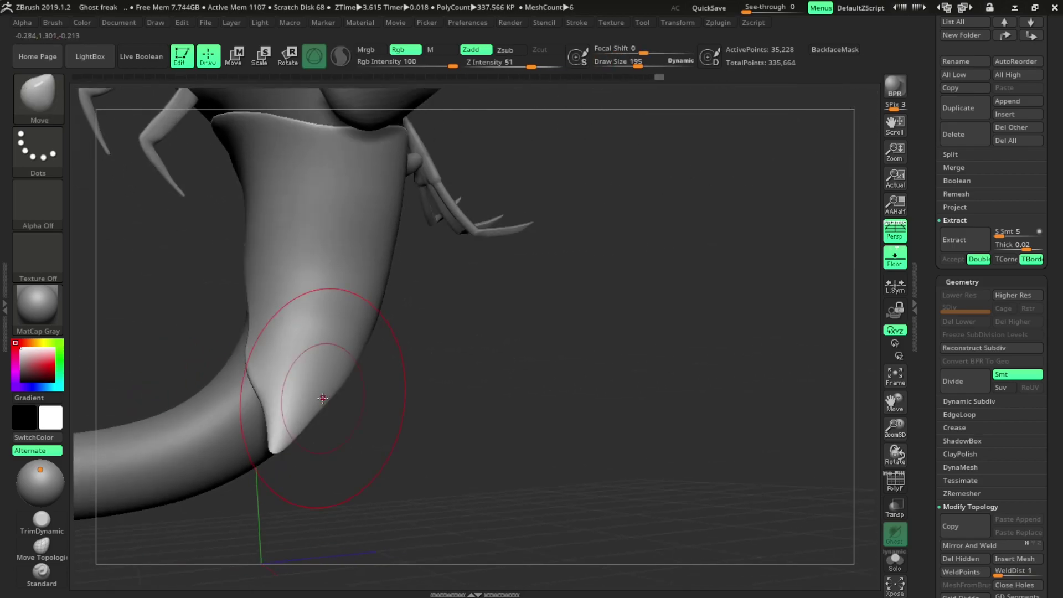
Step: Hide two ragged patches of the lower-body shell and delete them to leave holes
drag(495, 427, 250, 410)
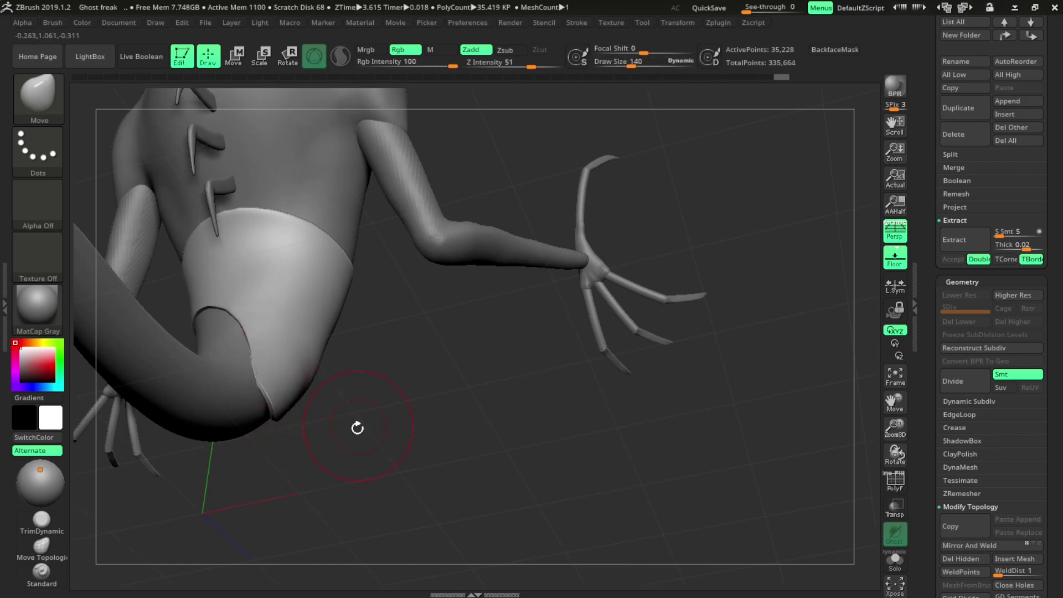
mouse_move(357, 427)
mouse_down()
mouse_move(308, 368)
mouse_move(273, 388)
mouse_move(214, 392)
mouse_move(297, 391)
mouse_move(226, 434)
mouse_move(231, 450)
mouse_move(197, 432)
mouse_move(525, 392)
mouse_move(478, 433)
mouse_move(139, 275)
mouse_up()
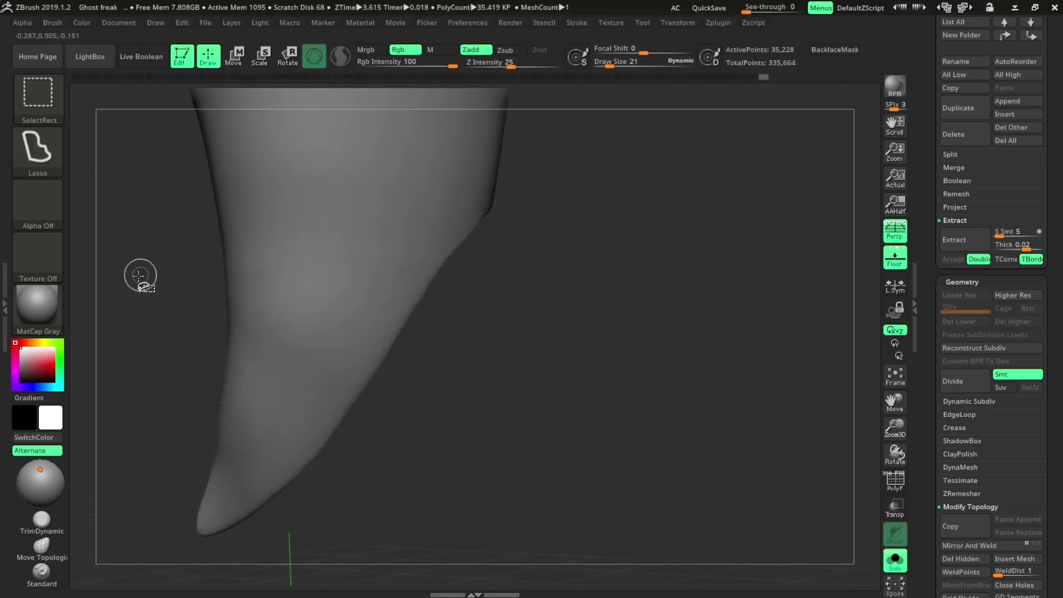
ctrl+alt+shift+drag(317, 401, 288, 443)
drag(288, 443, 450, 391)
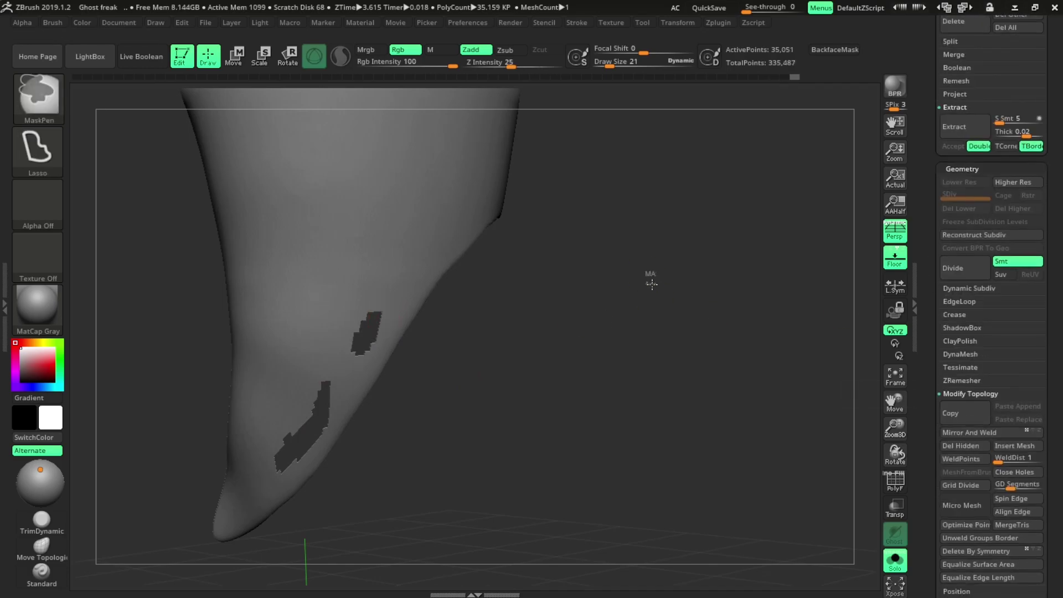
click(961, 559)
click(961, 467)
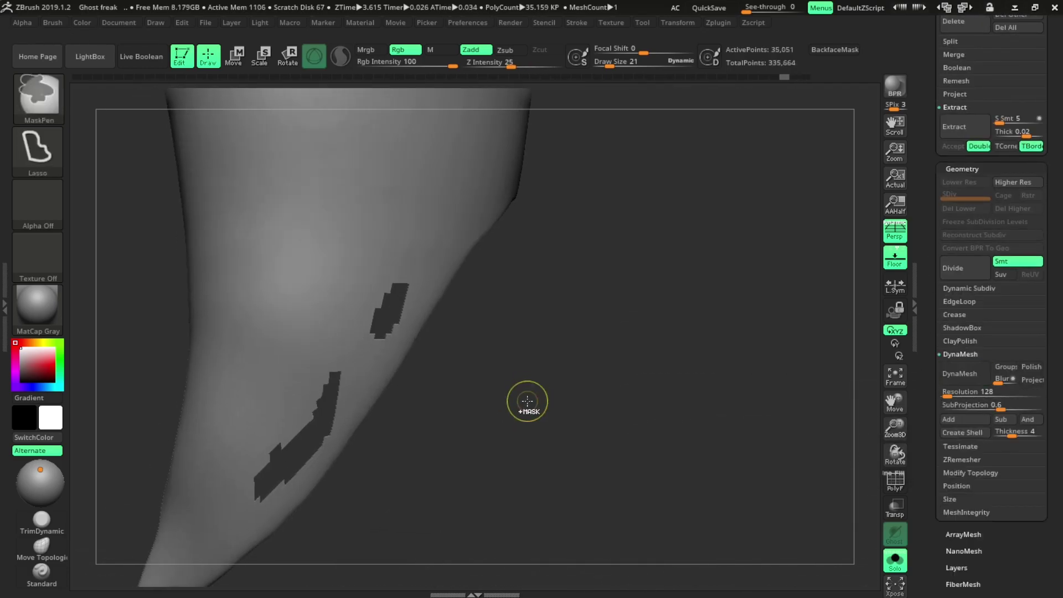
Step: Select the stray sphere piece and delete its subtool
key(f)
drag(477, 387, 554, 359)
scroll(1010, 343, up, 5)
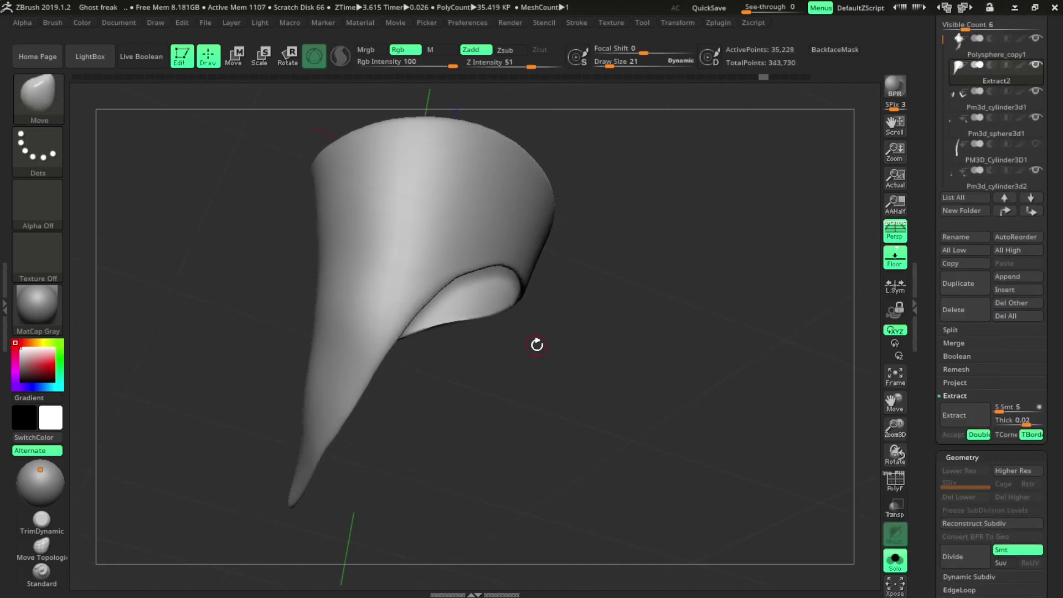
alt+click(537, 344)
key(f)
key(w)
drag(312, 451, 437, 438)
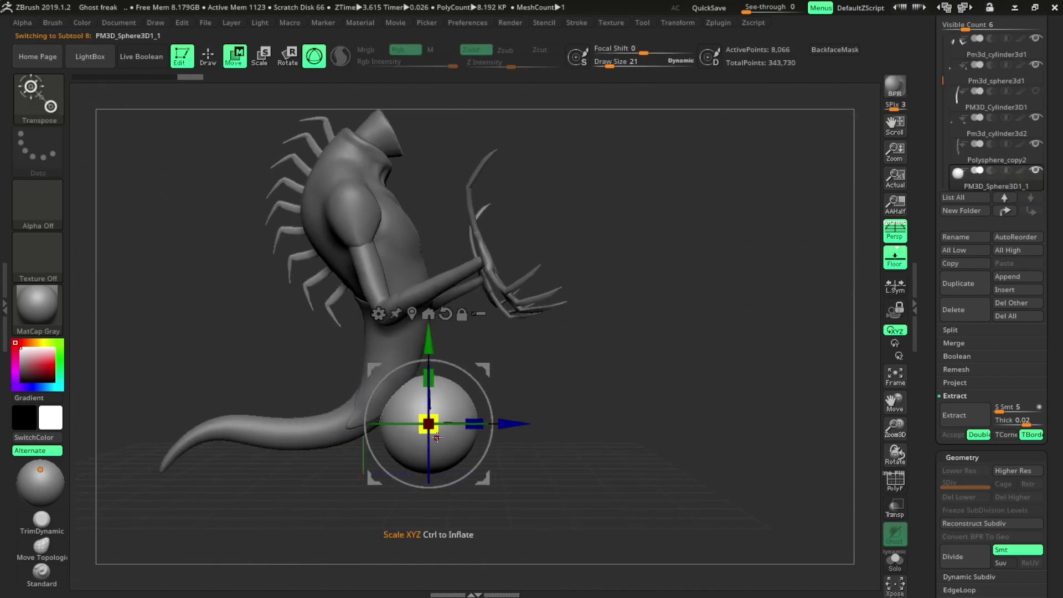
key(f)
drag(522, 484, 444, 429)
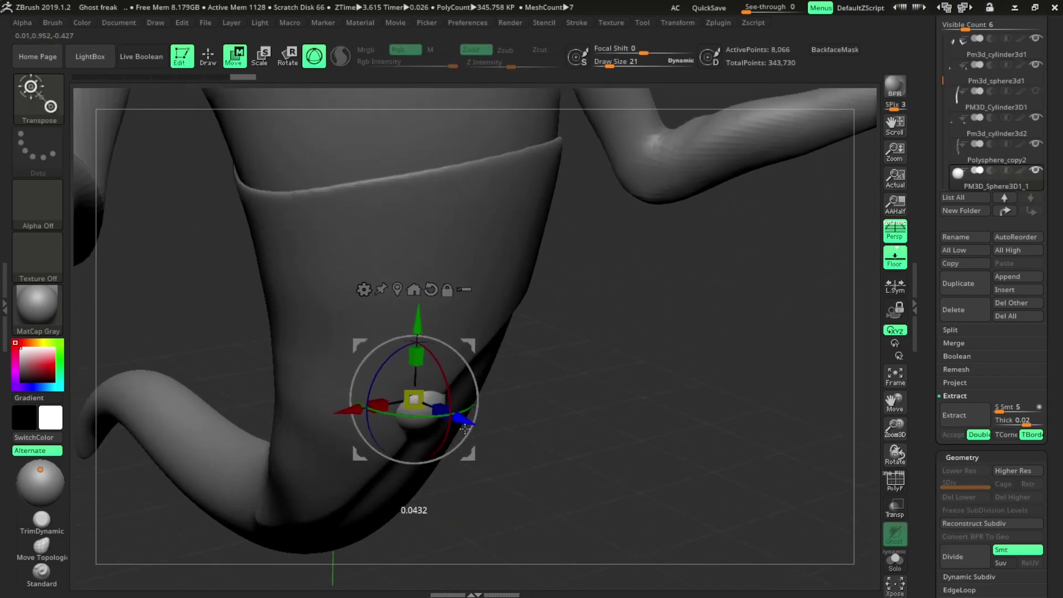
click(962, 317)
key(Return)
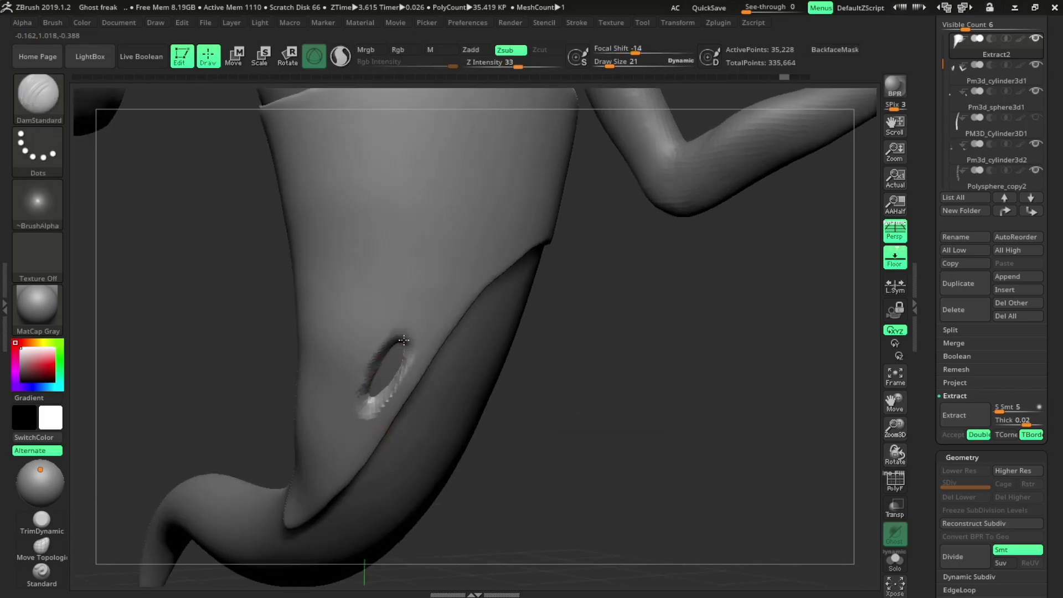
Step: Smooth the upper hole's edges and reselect the main ghost body
shift+drag(444, 291, 440, 287)
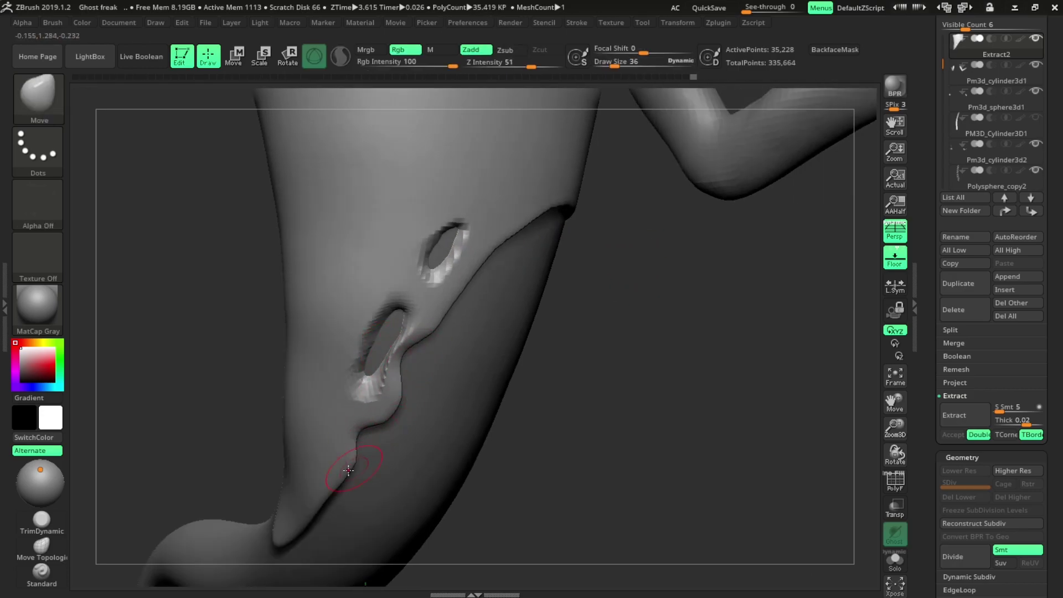
key(f)
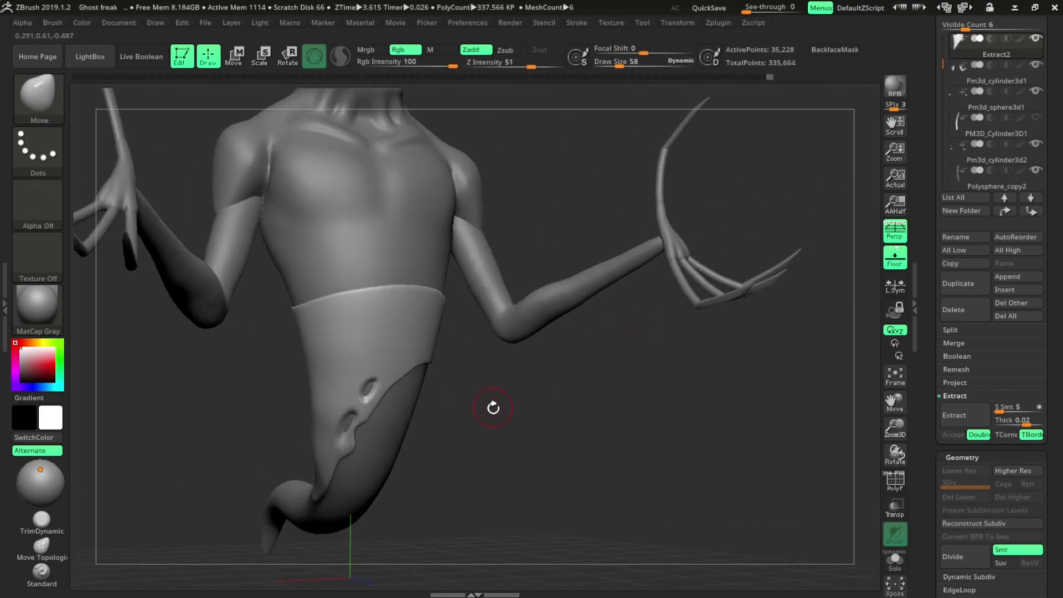
mouse_move(392, 321)
mouse_down()
mouse_move(508, 429)
mouse_move(376, 352)
mouse_up()
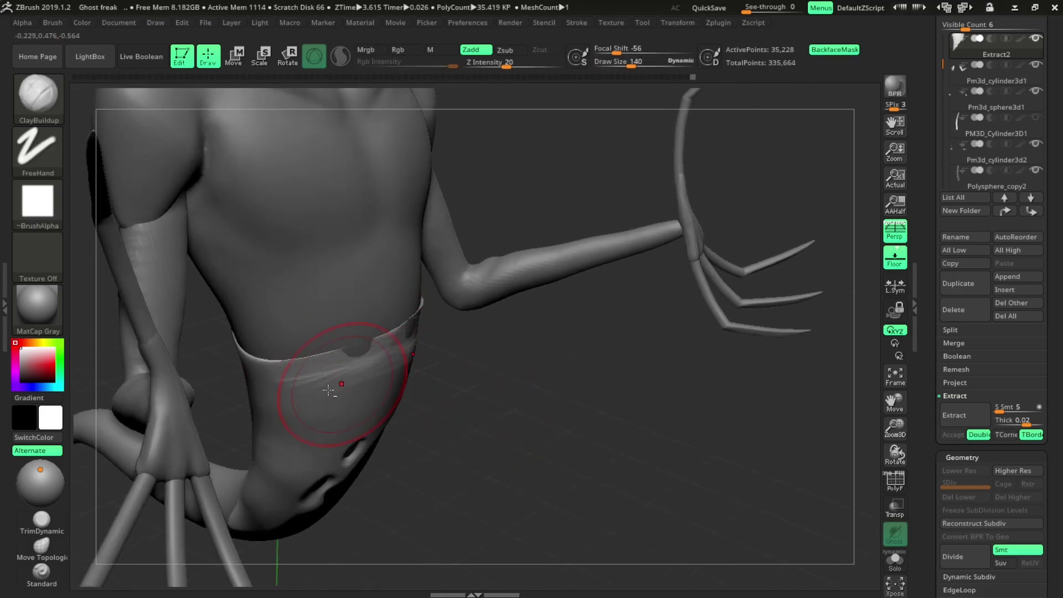
drag(329, 391, 496, 297)
mouse_move(546, 266)
mouse_down()
mouse_move(550, 309)
mouse_move(351, 344)
mouse_move(494, 418)
mouse_move(214, 356)
mouse_move(399, 421)
mouse_move(546, 435)
mouse_up()
alt+click(340, 475)
drag(340, 476, 487, 439)
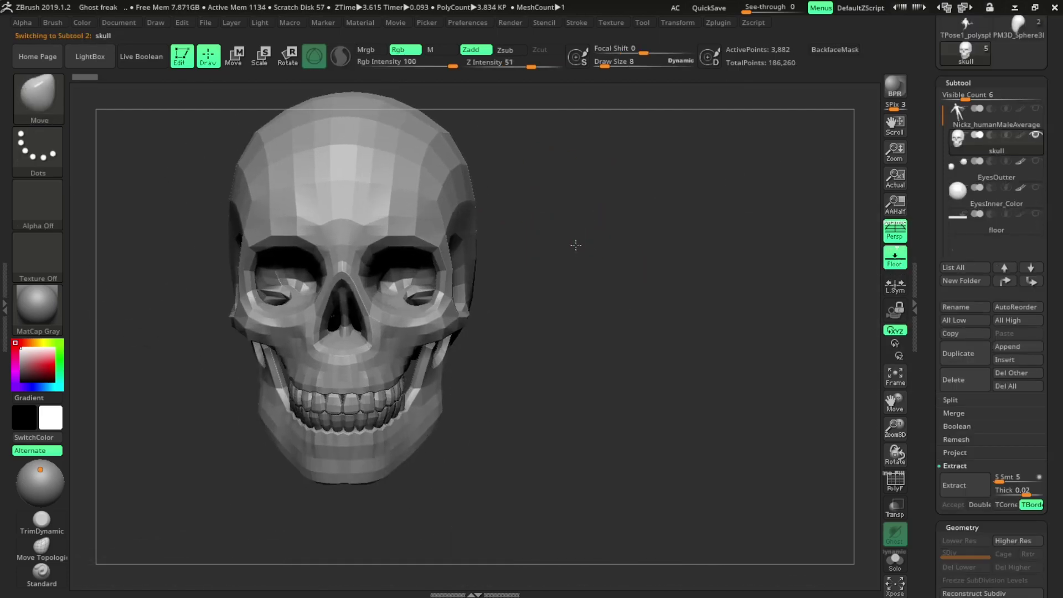
Step: Inspect the skull's brow and face from front, side and top angles
drag(593, 242, 367, 257)
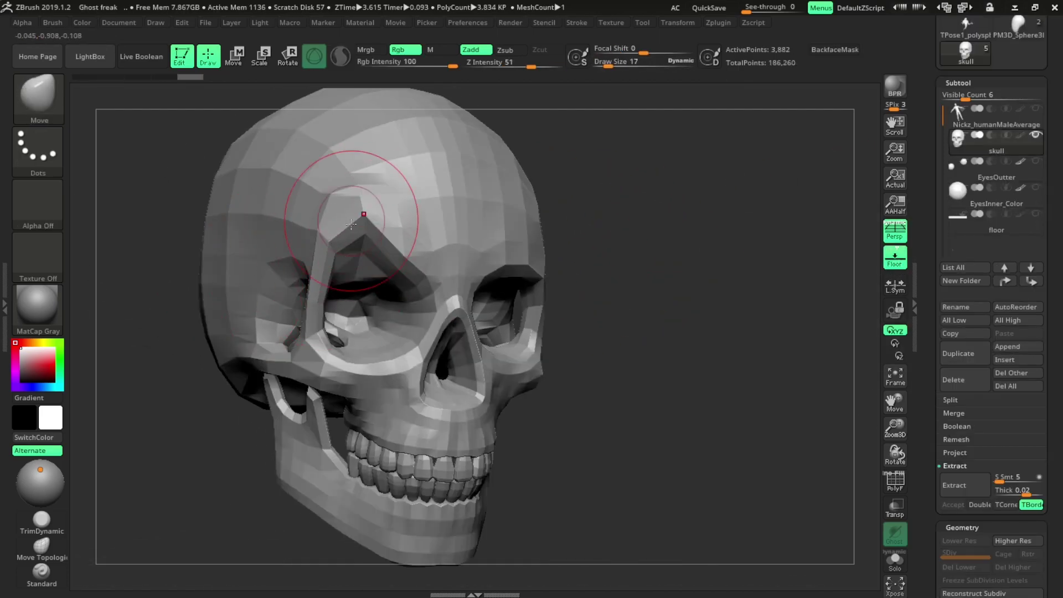
mouse_move(554, 205)
mouse_down()
mouse_move(702, 209)
mouse_move(336, 247)
mouse_up()
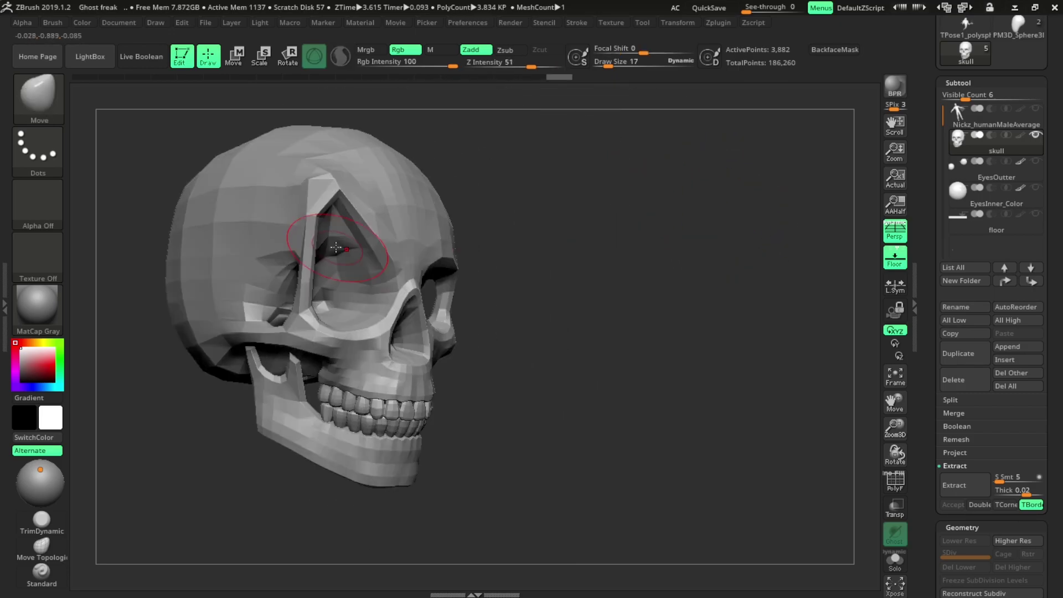
drag(498, 221, 602, 208)
mouse_move(532, 238)
mouse_down()
mouse_move(579, 280)
mouse_move(433, 379)
mouse_up()
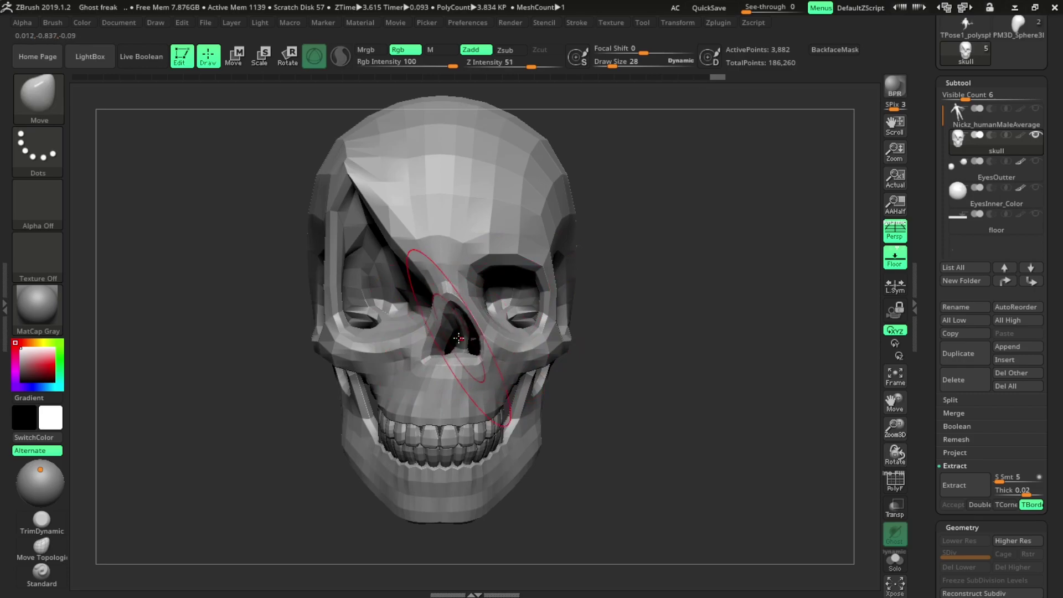
ctrl+right_drag(458, 338, 451, 288)
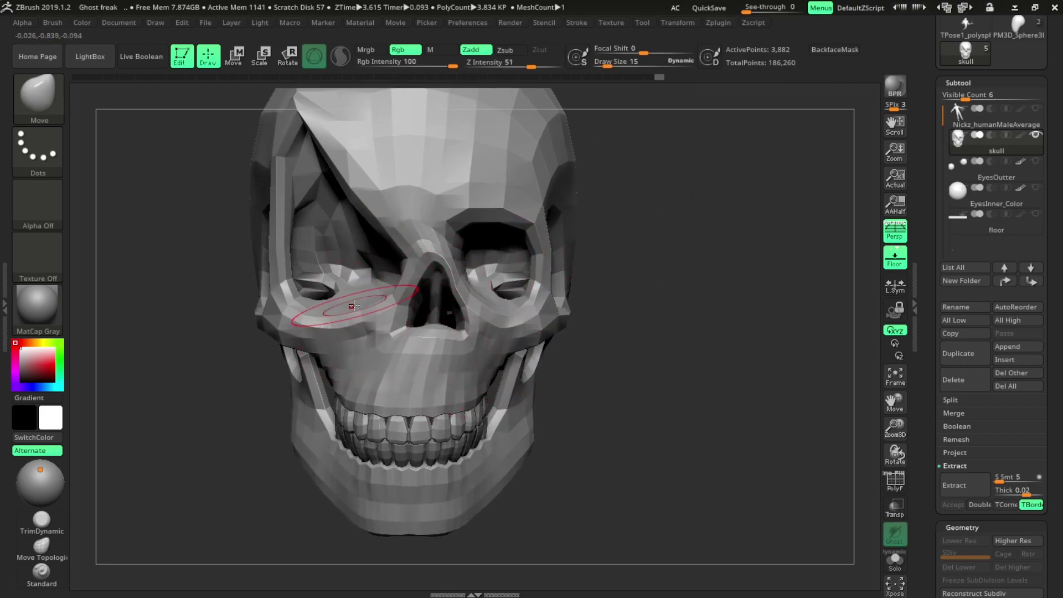
mouse_move(603, 232)
mouse_down()
mouse_move(617, 155)
mouse_move(426, 335)
mouse_up()
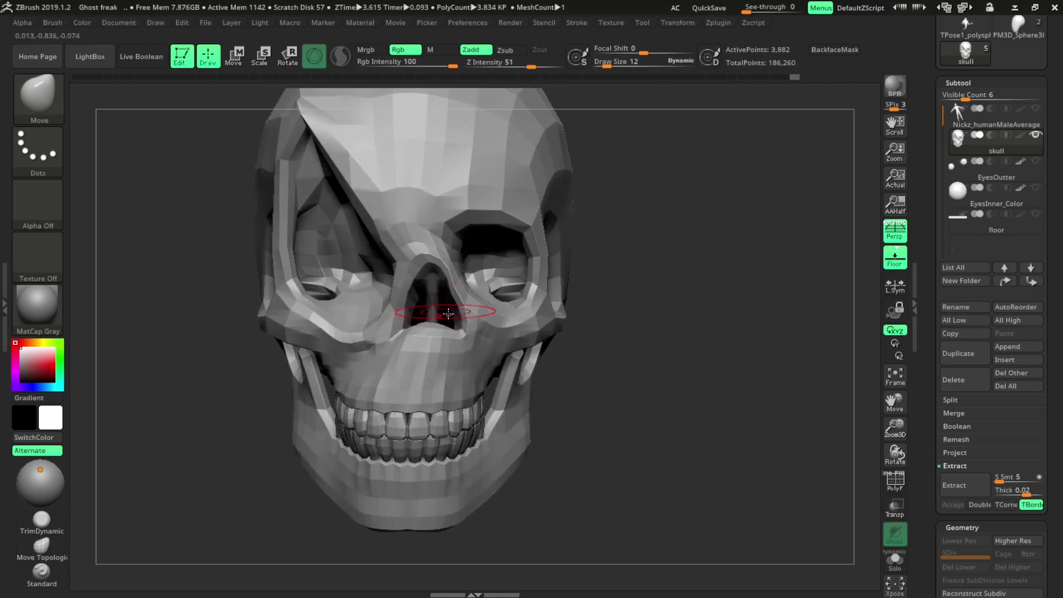
ctrl+right_drag(537, 233, 534, 266)
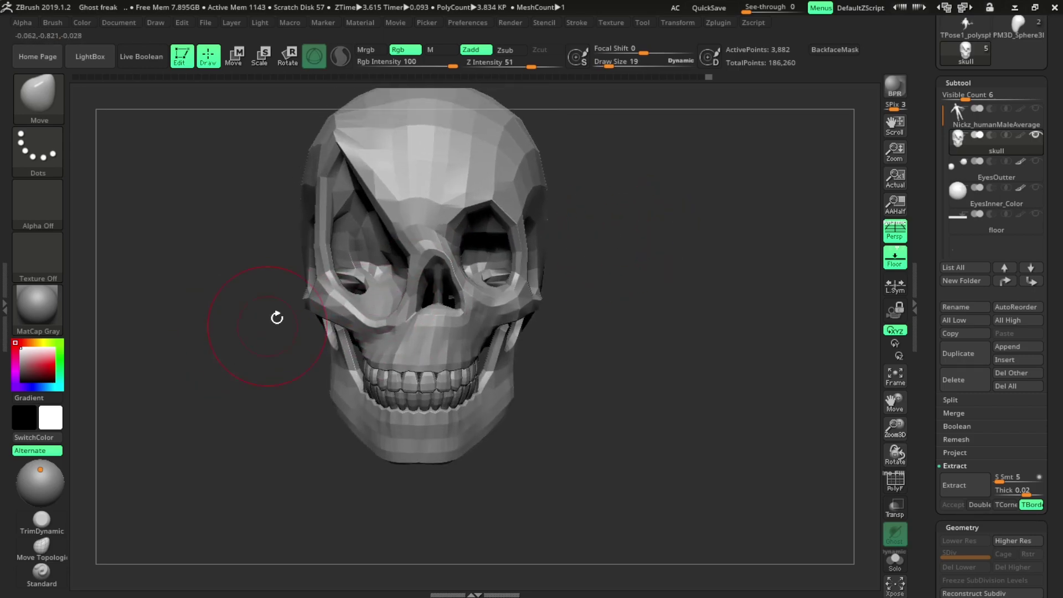
mouse_move(278, 315)
mouse_down()
mouse_move(243, 313)
mouse_move(304, 330)
mouse_move(289, 294)
mouse_up()
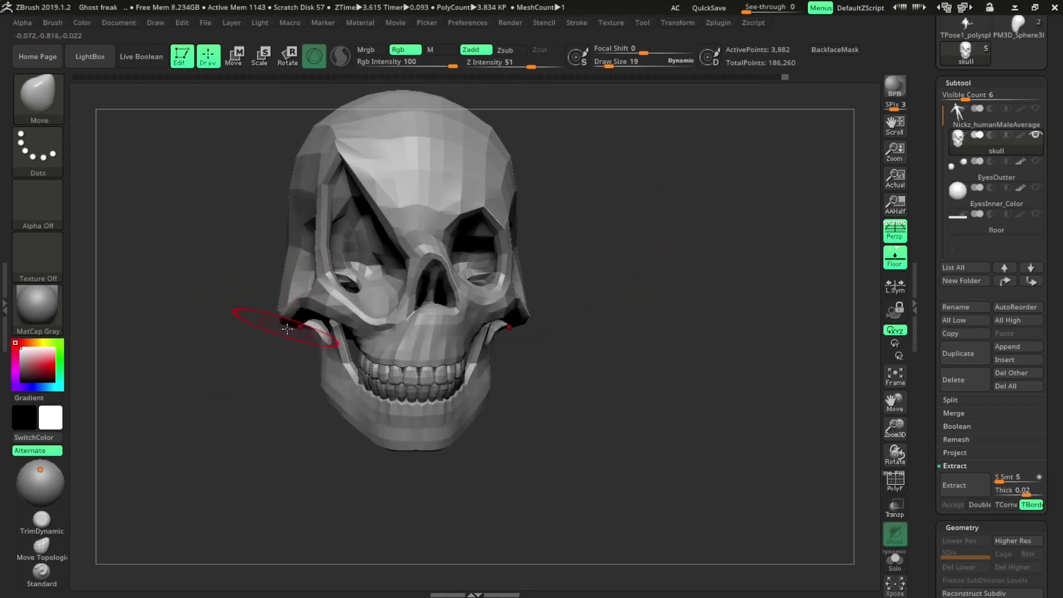
mouse_move(286, 245)
mouse_down()
mouse_move(478, 338)
mouse_move(256, 396)
mouse_move(285, 356)
mouse_move(579, 292)
mouse_move(297, 247)
mouse_move(276, 420)
mouse_move(657, 228)
mouse_move(367, 330)
mouse_up()
Step: Subdivide the skull and compare its lowest and highest subdivision levels
key(ctrl+d)
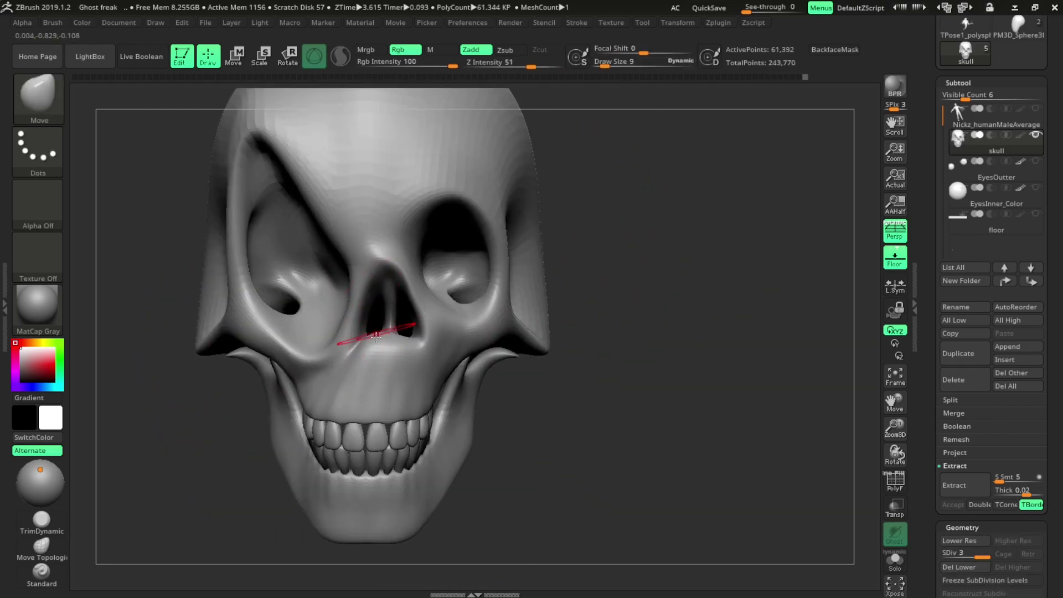
drag(645, 211, 414, 288)
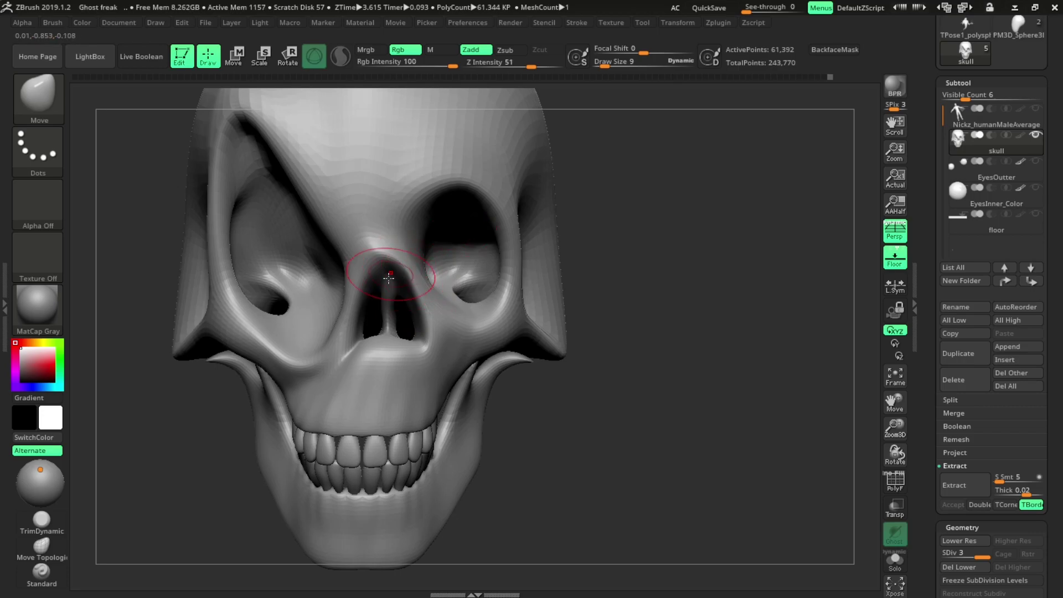
mouse_move(532, 274)
alt+mouse_down()
mouse_move(617, 233)
mouse_move(593, 218)
alt+mouse_up()
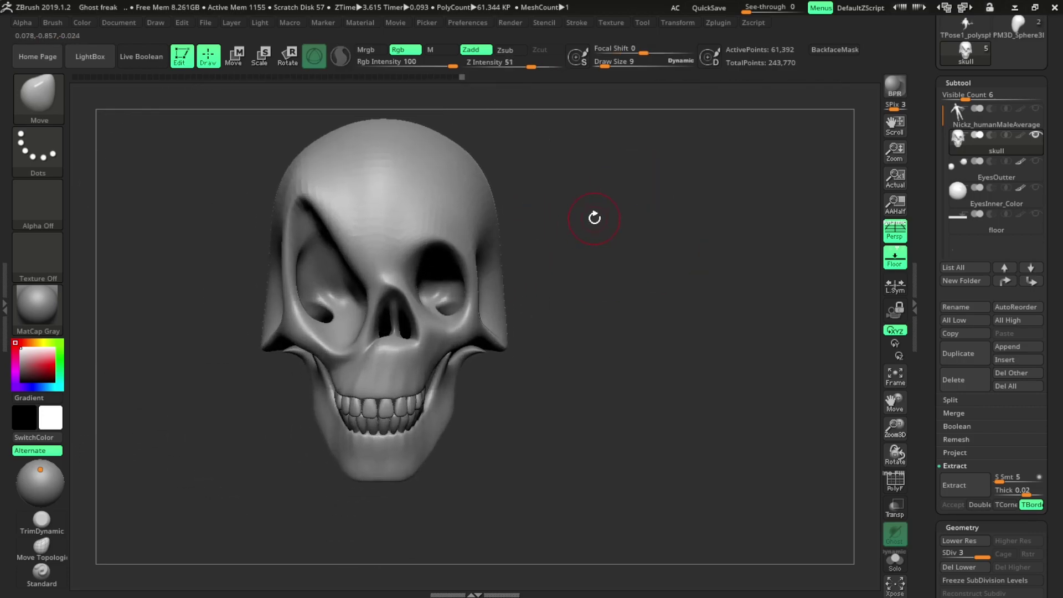
key(shift+d)
key(shift+d)
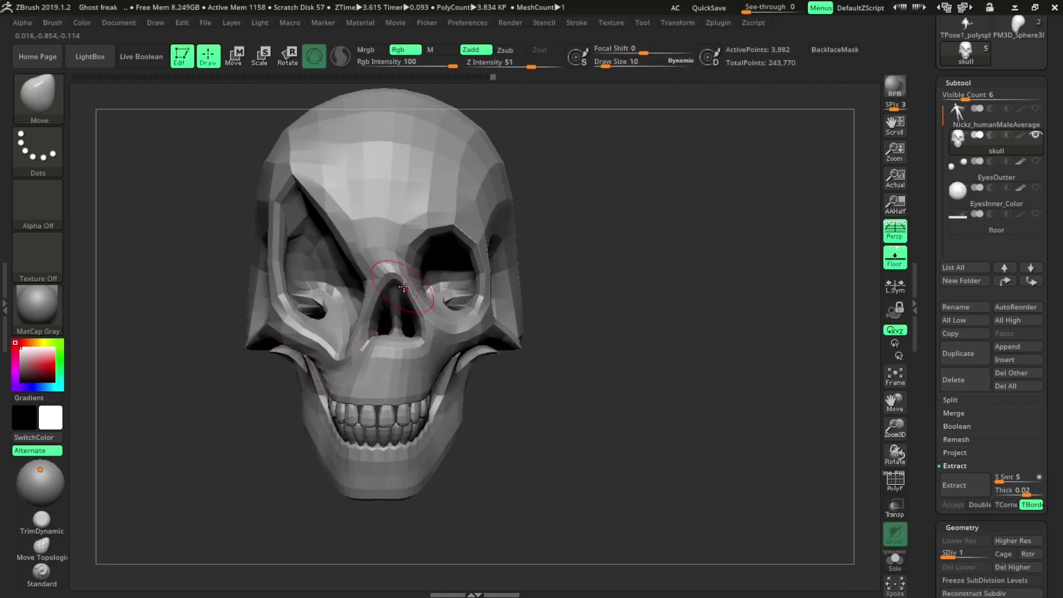
mouse_move(403, 329)
mouse_down()
mouse_move(356, 321)
mouse_move(344, 332)
mouse_move(549, 245)
mouse_move(586, 218)
mouse_move(911, 304)
mouse_up()
key(d)
key(d)
Step: Duplicate the skull, DynaMesh the copy at higher resolution, and begin appending a sphere
click(958, 353)
drag(931, 533, 931, 242)
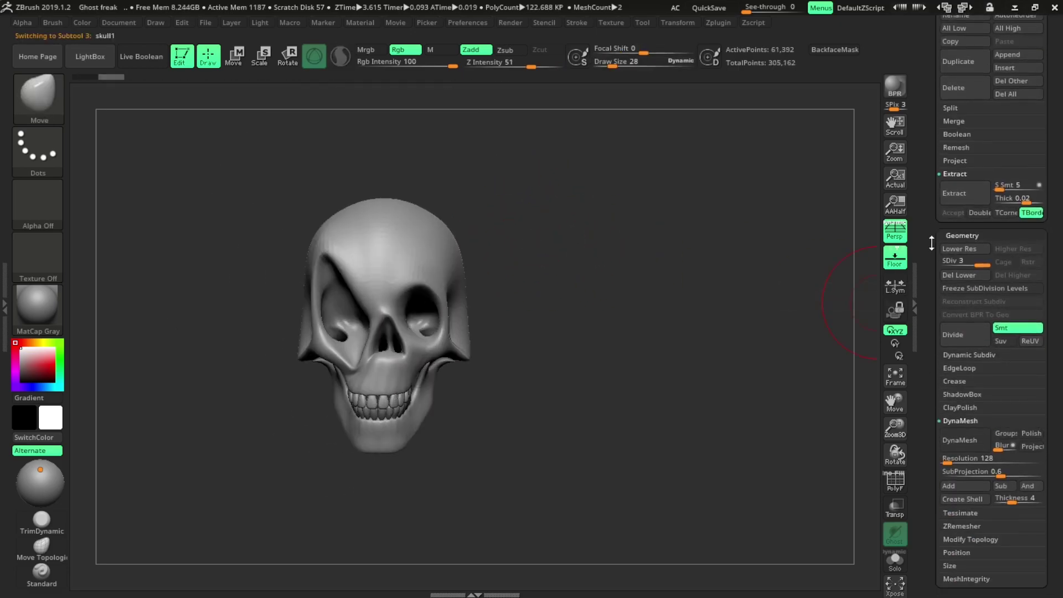
key(ctrl+d)
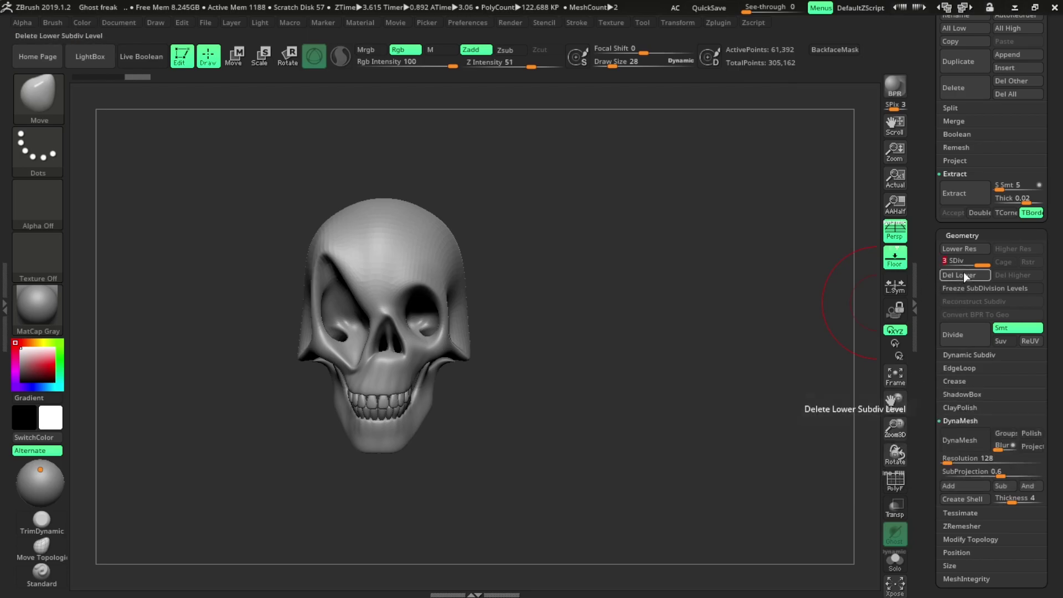
mouse_move(720, 266)
mouse_down()
mouse_move(760, 285)
mouse_move(839, 264)
mouse_up()
click(964, 446)
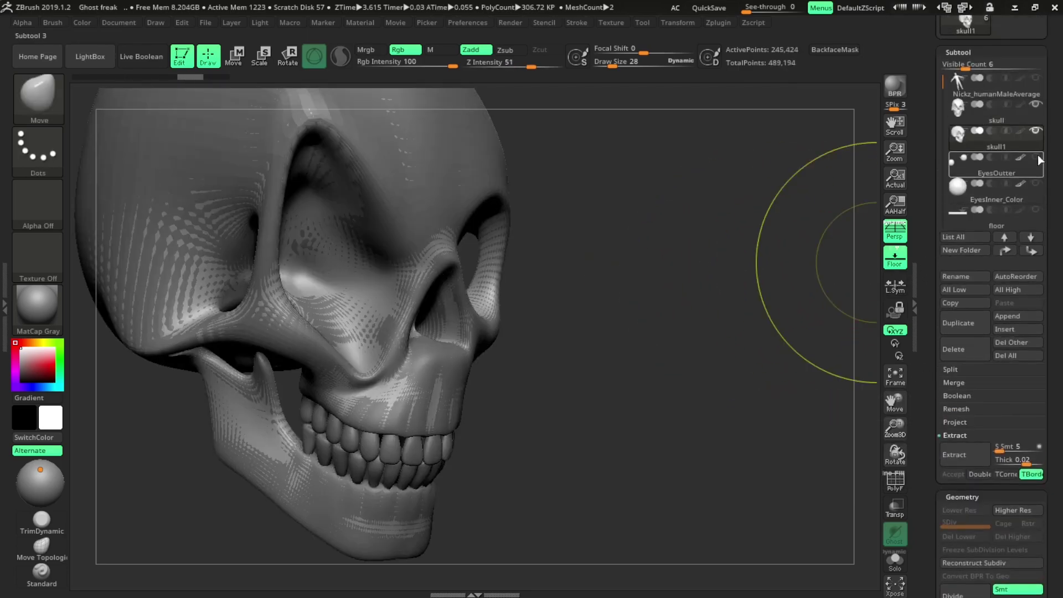
scroll(967, 341, down, 3)
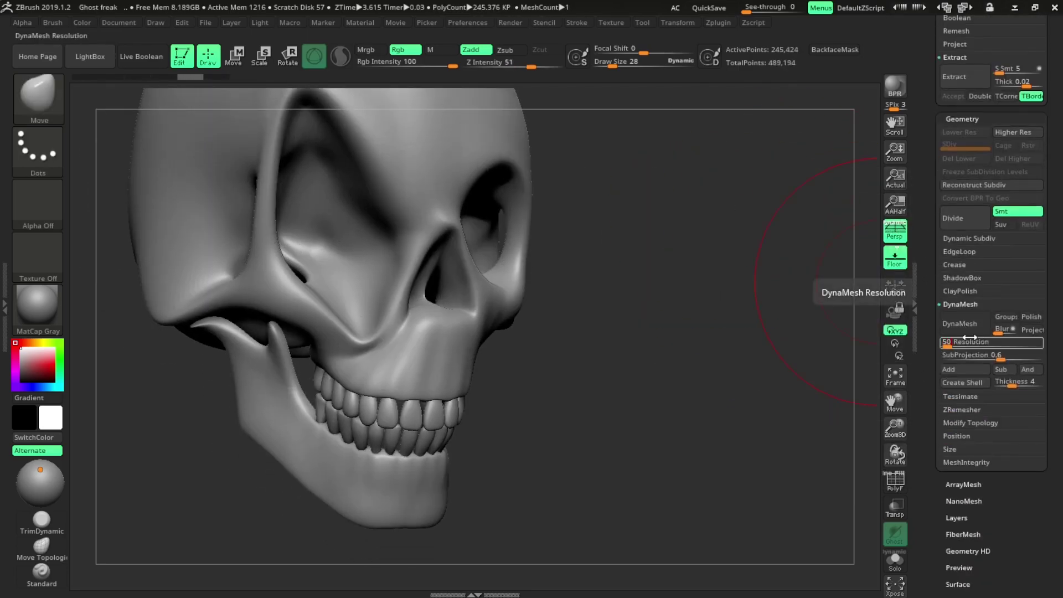
drag(970, 337, 957, 344)
click(964, 331)
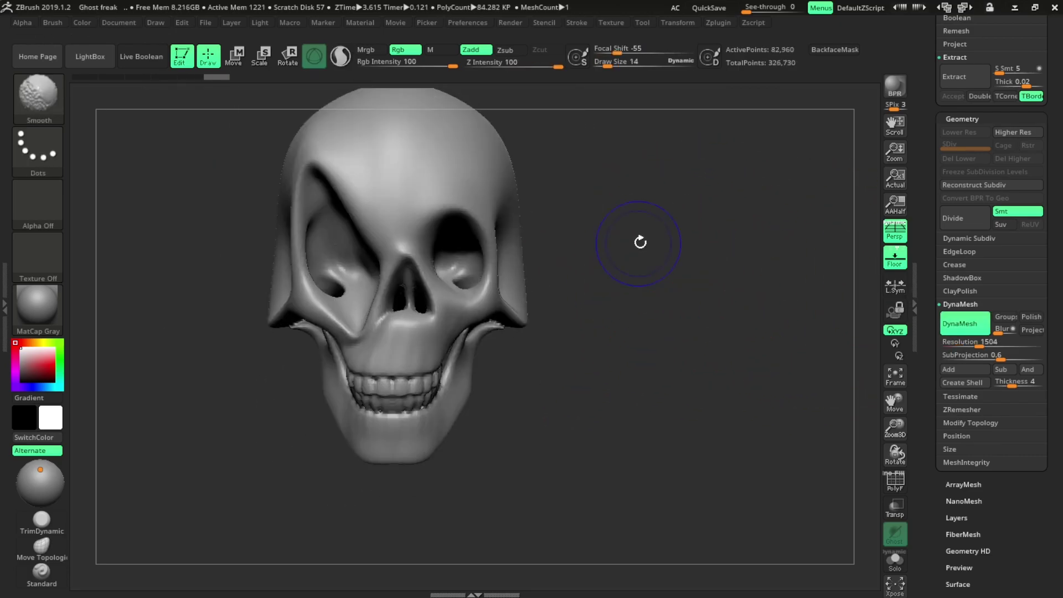
mouse_move(641, 242)
mouse_down()
mouse_move(691, 242)
mouse_move(654, 250)
mouse_up()
click(1008, 293)
Step: Append a sphere, shrink it to eyeball size and seat it in the skull's eye socket
click(945, 373)
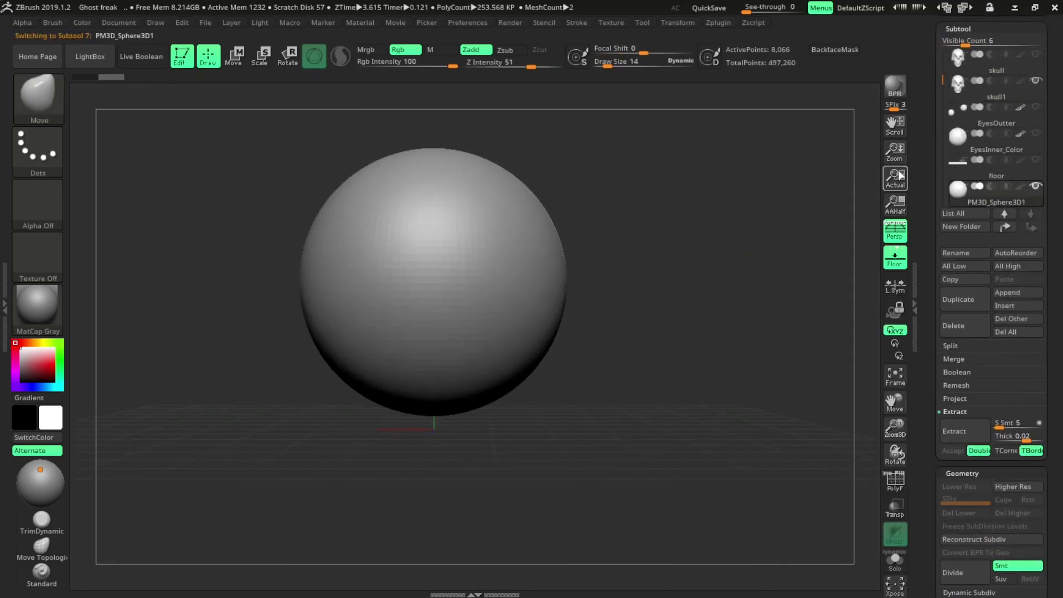
key(w)
mouse_move(475, 337)
mouse_down()
mouse_move(475, 288)
mouse_move(421, 354)
mouse_up()
mouse_move(600, 237)
mouse_down()
mouse_move(692, 238)
mouse_move(637, 277)
mouse_up()
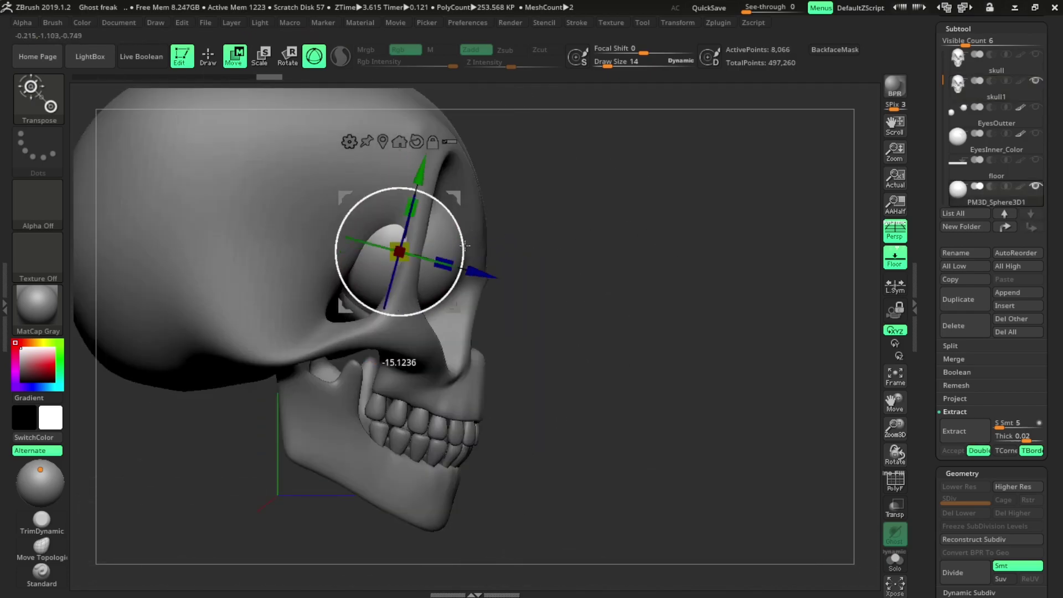
key(q)
drag(437, 219, 349, 412)
key(s)
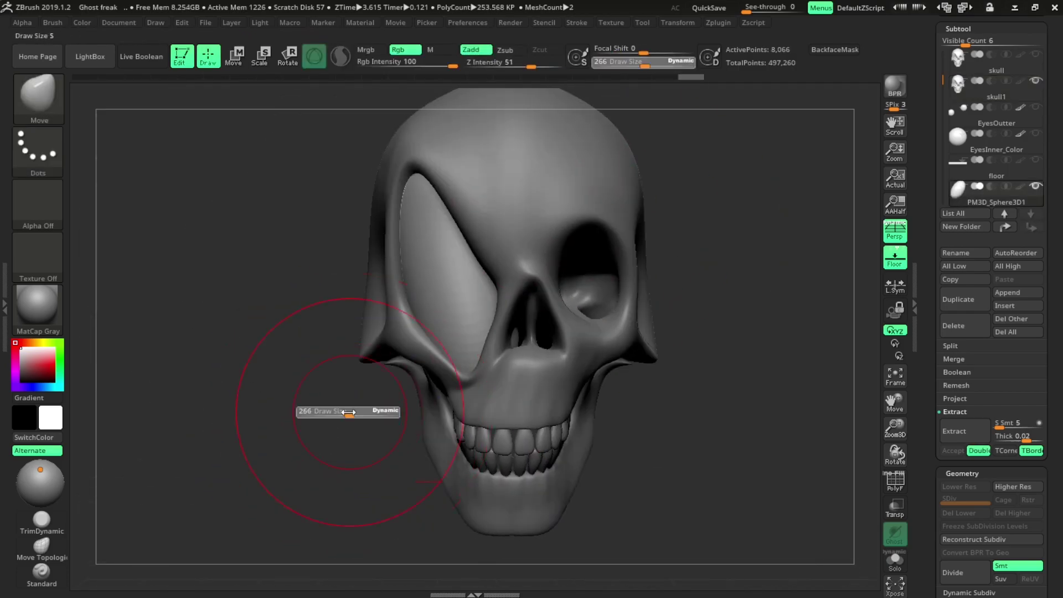
right_drag(522, 342, 404, 375)
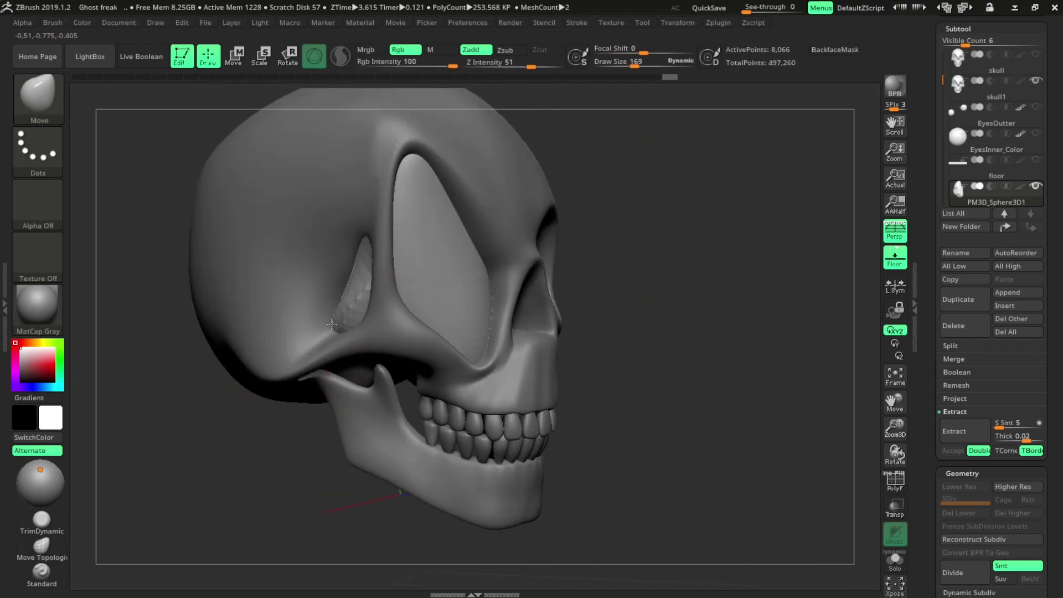
mouse_move(331, 324)
right_down()
mouse_move(380, 356)
mouse_move(146, 495)
right_up()
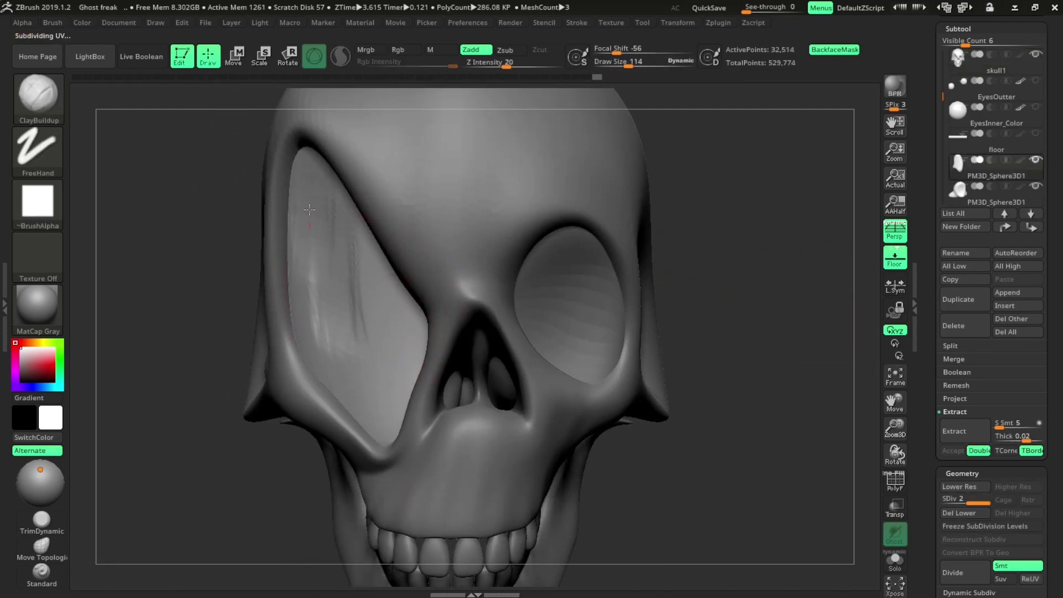
Step: Mask a ring on the left eyeball and extract it as the accepted Extract4 ring
mouse_move(310, 222)
mouse_down()
mouse_move(344, 360)
mouse_move(399, 387)
mouse_up()
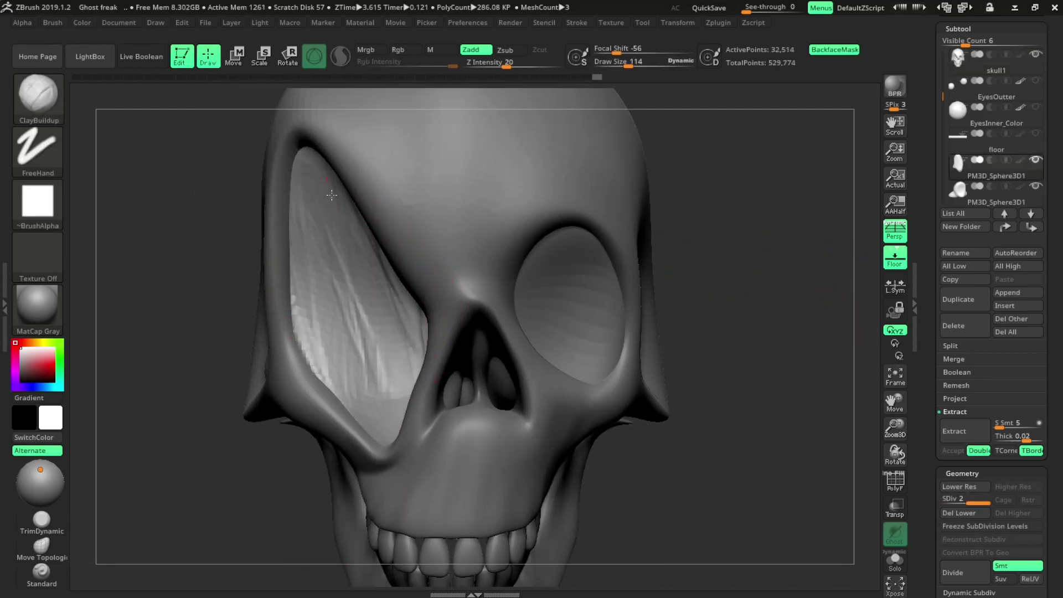
drag(360, 249, 395, 333)
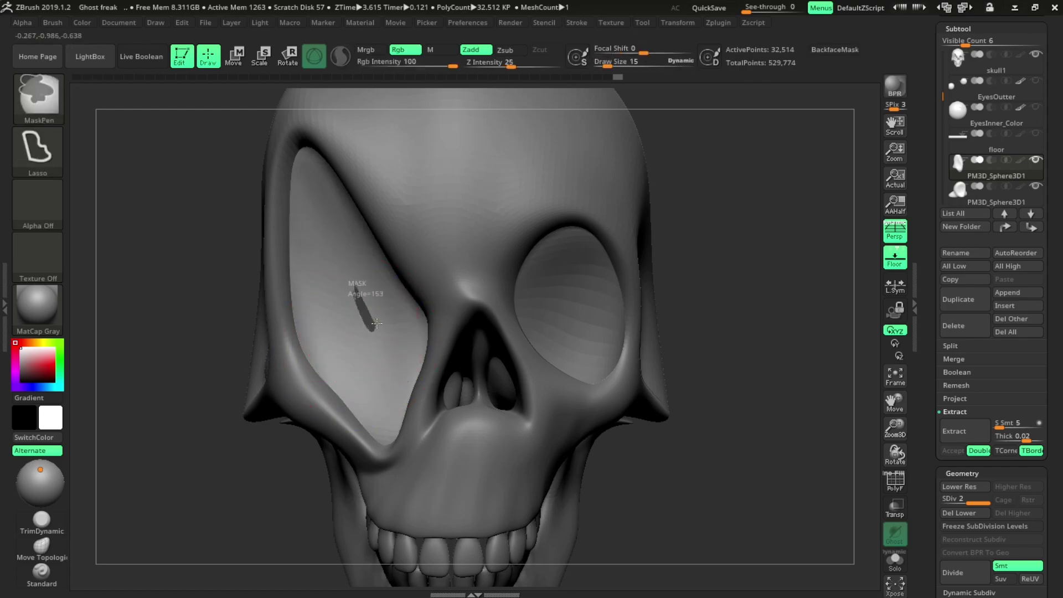
drag(767, 269, 698, 237)
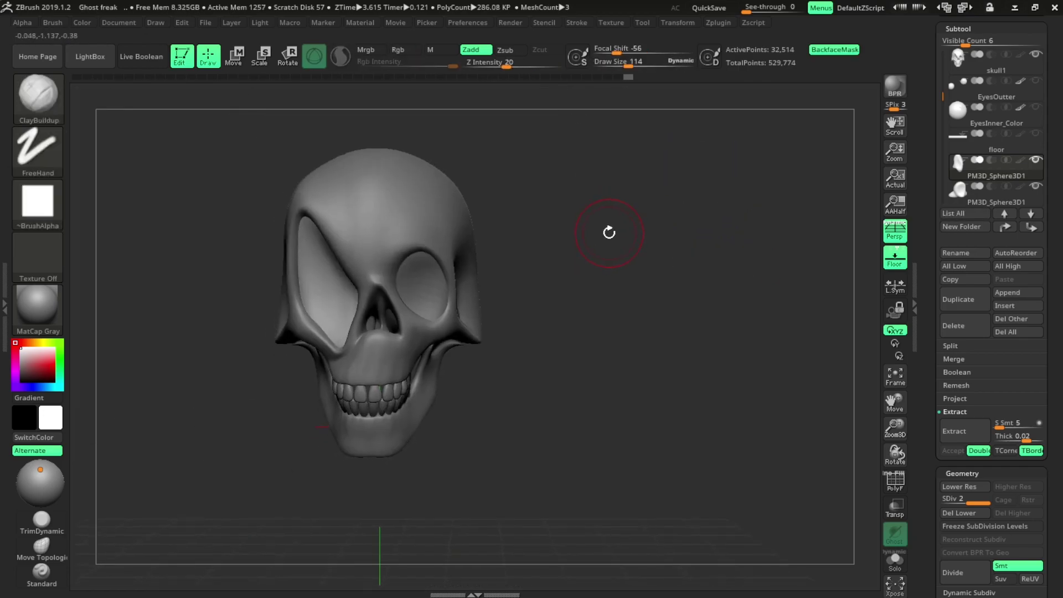
drag(940, 526, 940, 288)
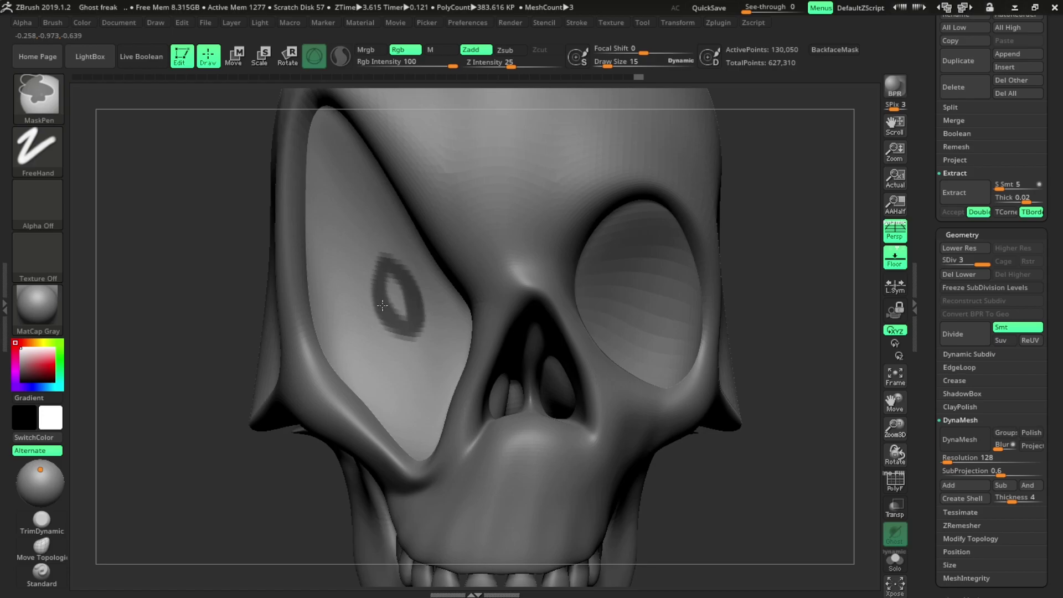
click(980, 194)
click(953, 212)
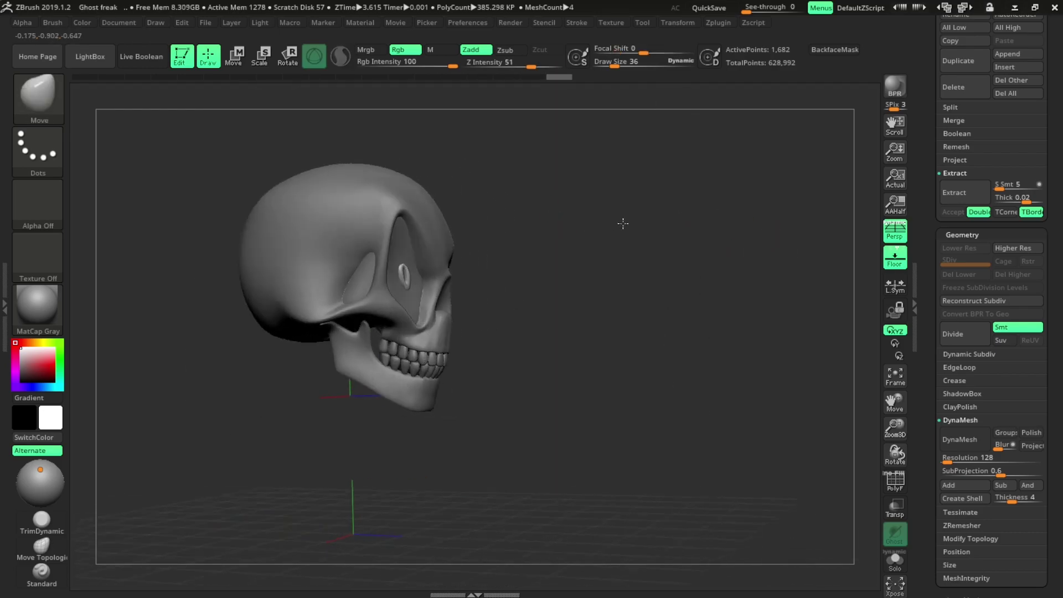
drag(208, 275, 381, 253)
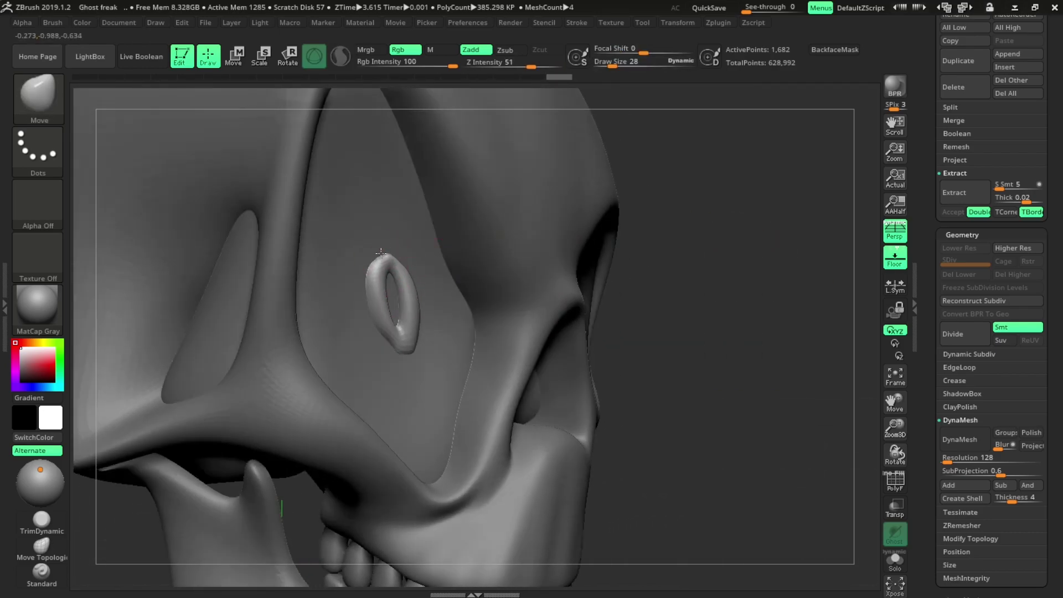
right_drag(446, 328, 409, 354)
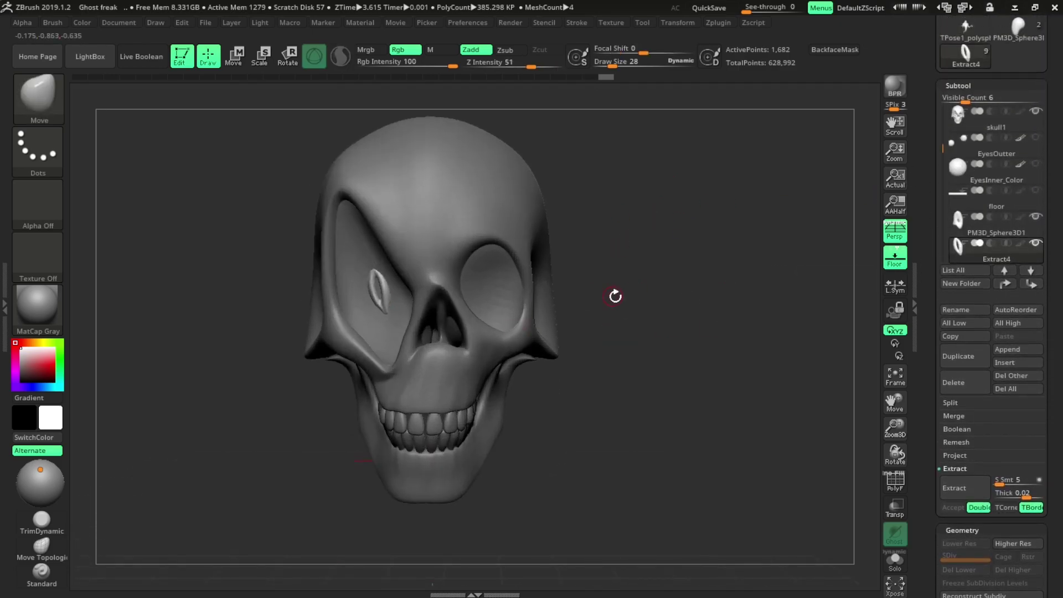
Step: Reorder the subtools, moving skull1 below floor and activating PM3D_Sphere3D1
drag(615, 297, 864, 216)
scroll(945, 159, up, 1)
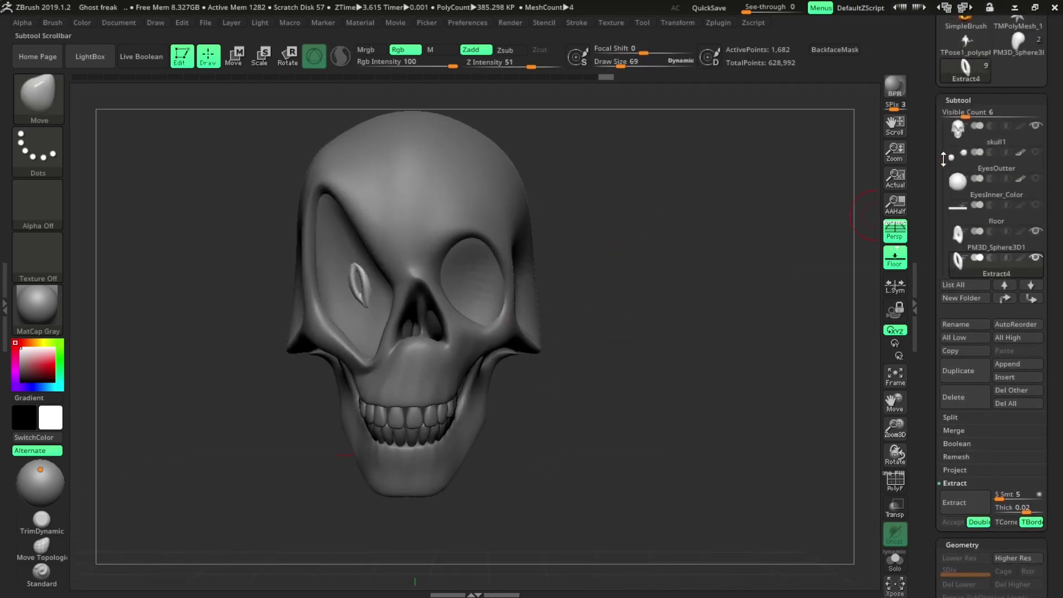
scroll(965, 165, up, 2)
click(957, 135)
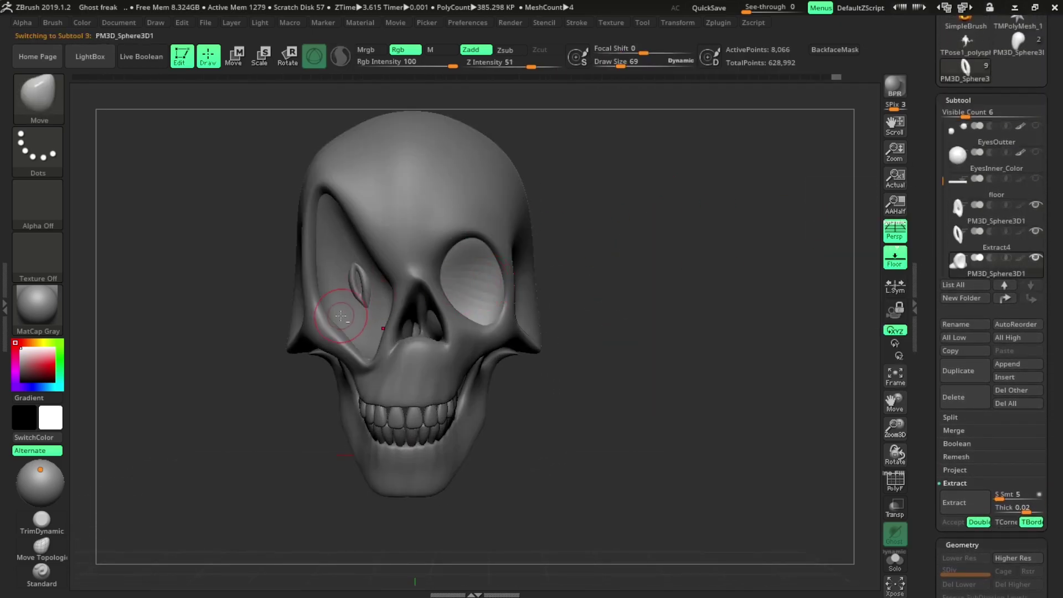
drag(956, 147, 958, 210)
alt+click(339, 245)
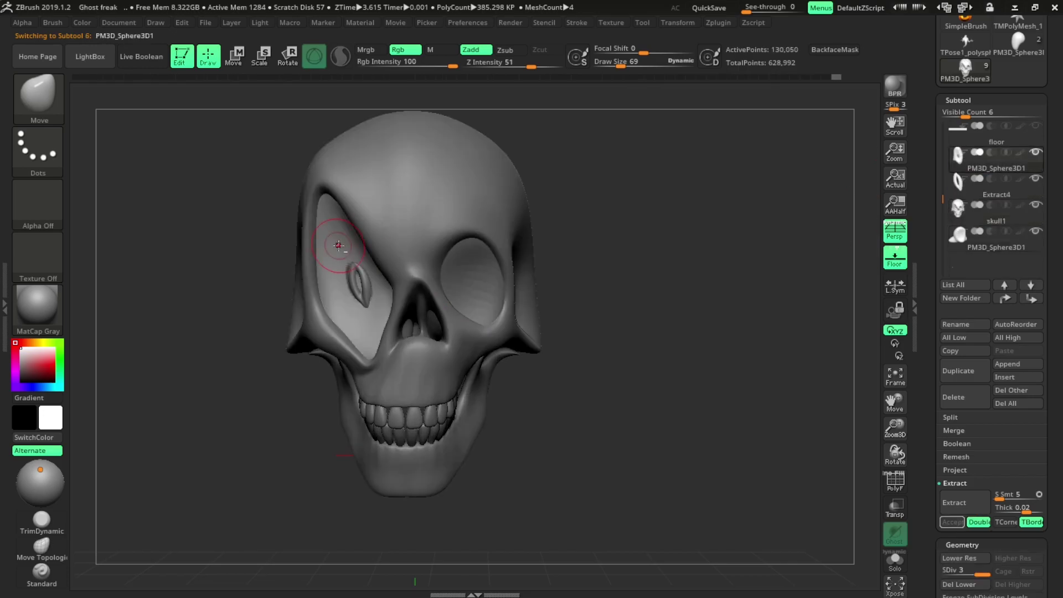
drag(940, 260, 940, 103)
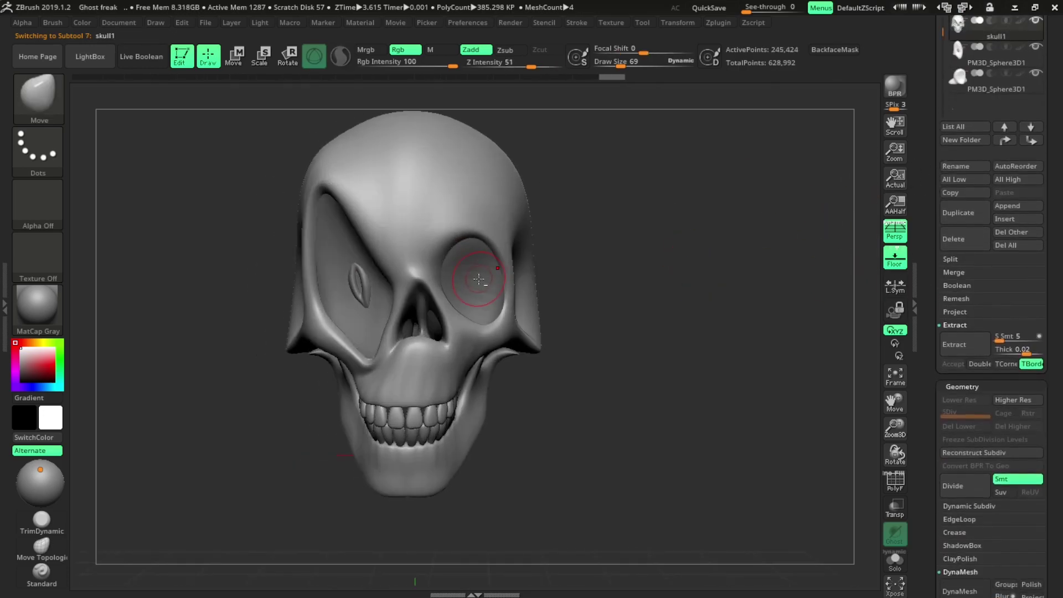
Step: Roll back the history, merge the eye down into the skull and save the project
alt+click(499, 201)
key(shift+f)
drag(499, 201, 859, 136)
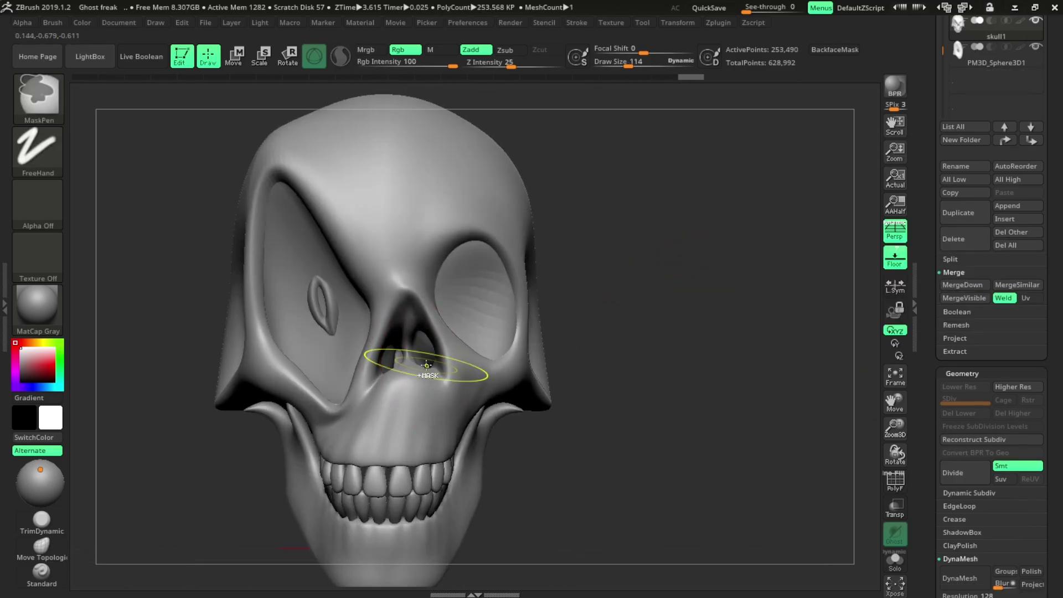
drag(691, 77, 634, 77)
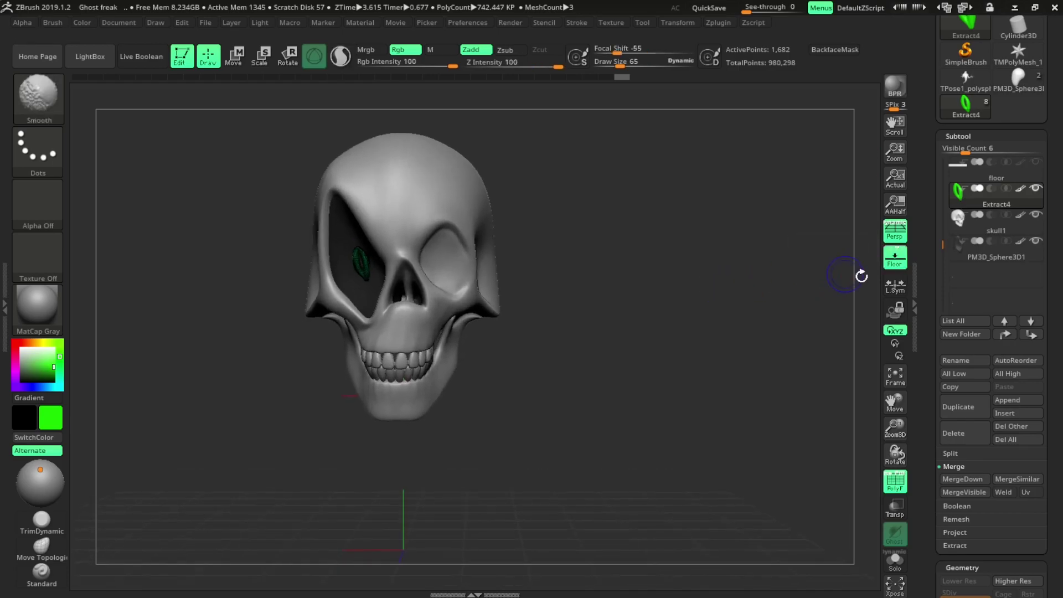
click(962, 382)
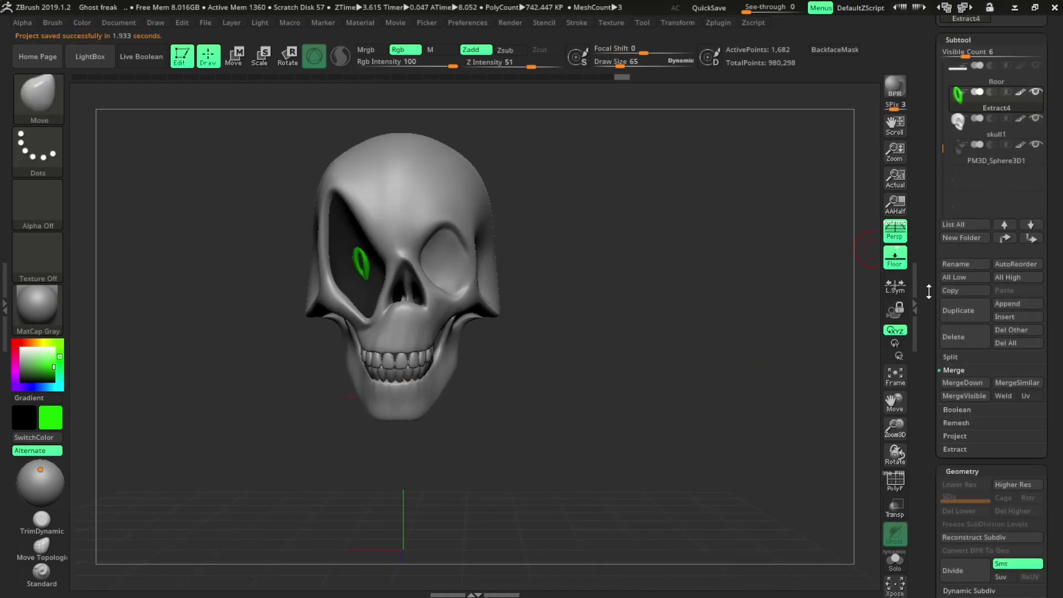
click(968, 324)
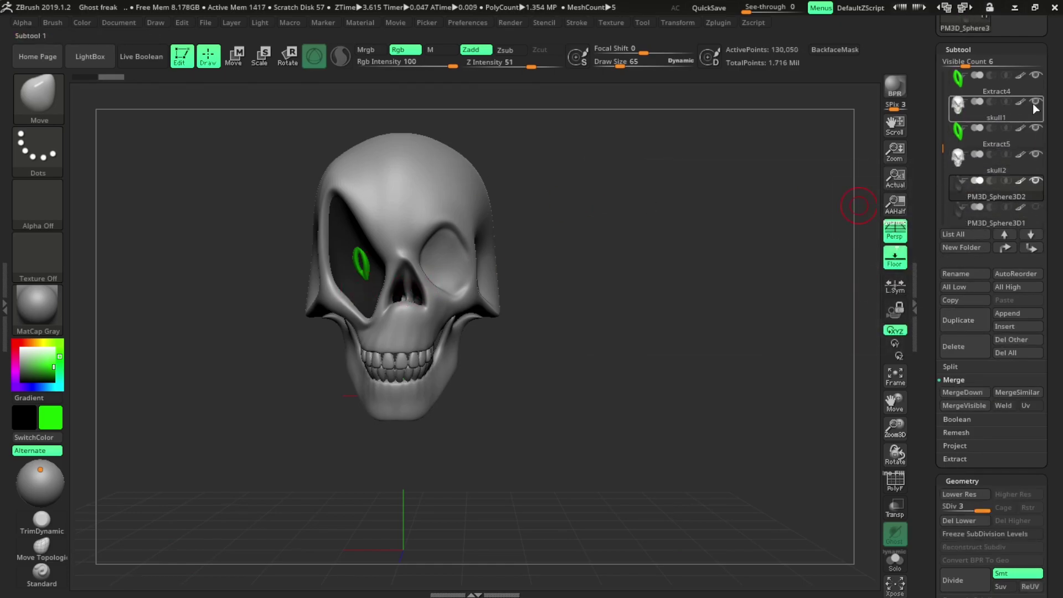
Step: Hide skull1 and Extract4, merge the subtools down and set the colour to white
click(1035, 103)
click(954, 346)
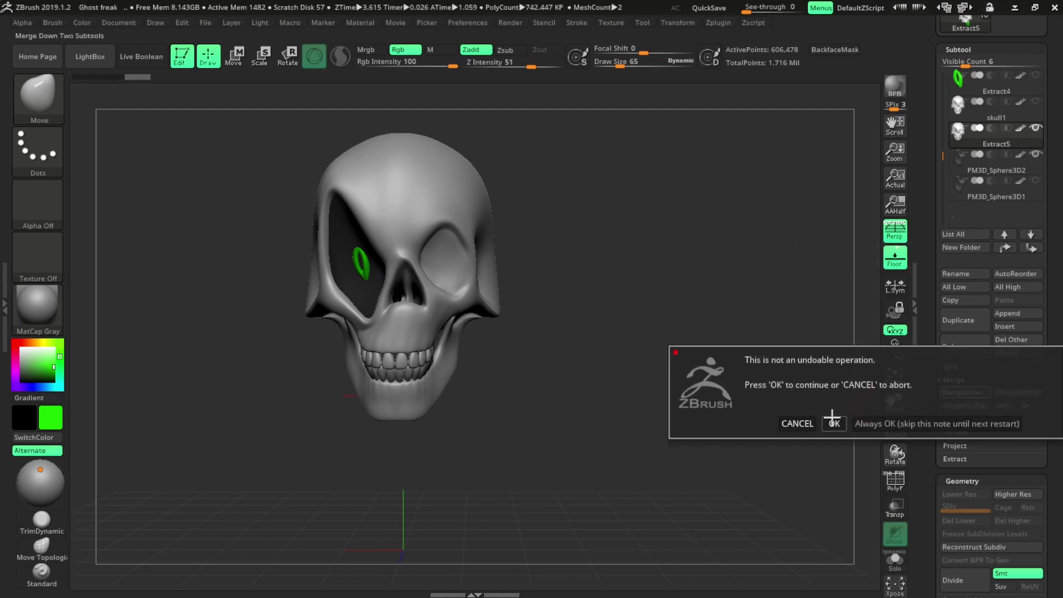
click(832, 423)
click(43, 342)
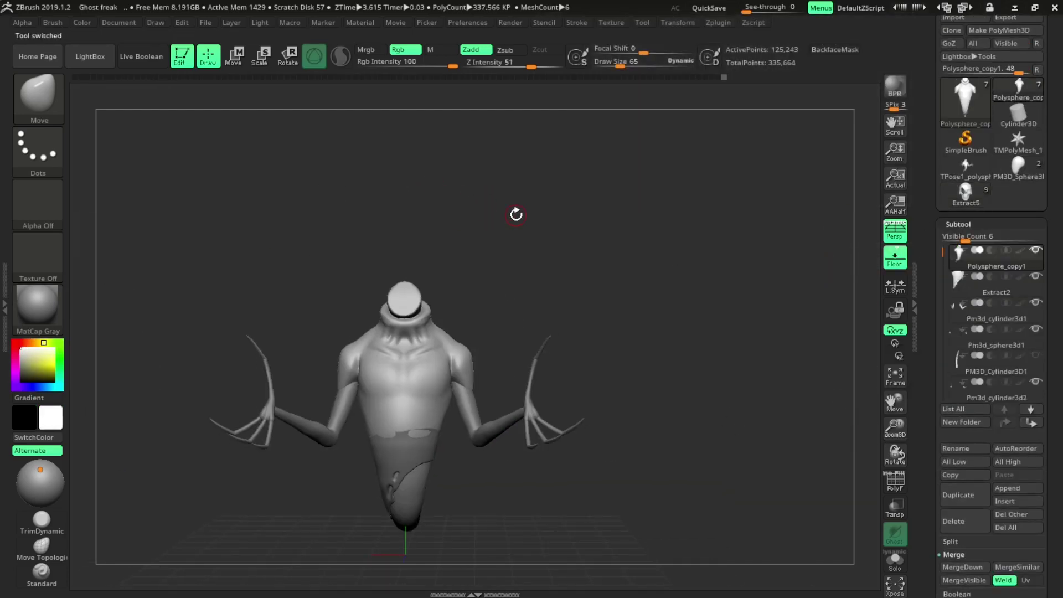
Step: Load the headless ghost tool, scale the skull to about 0.79 and rotate it forward
key(t)
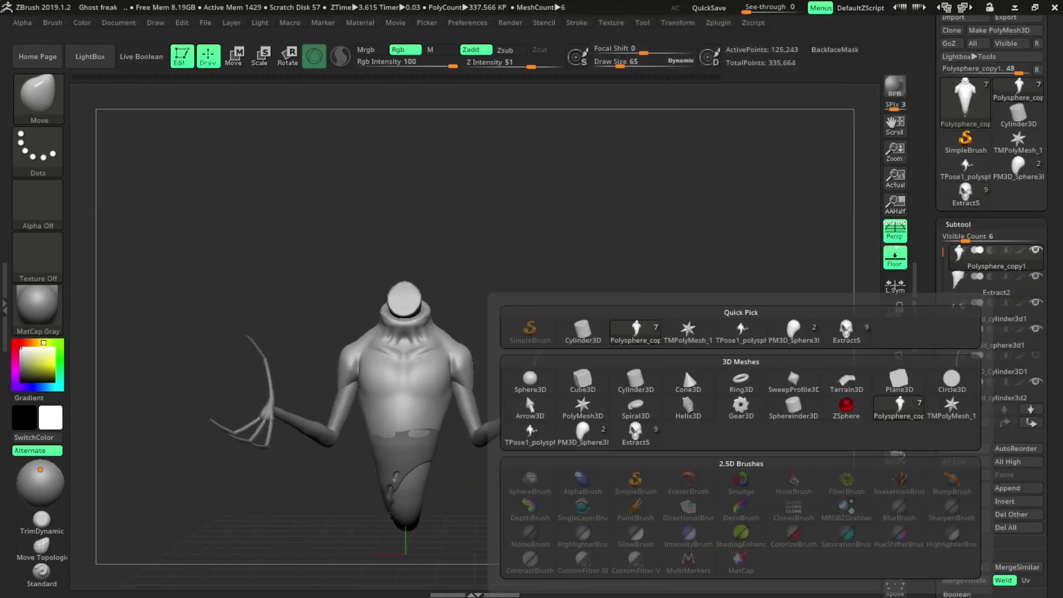
click(846, 329)
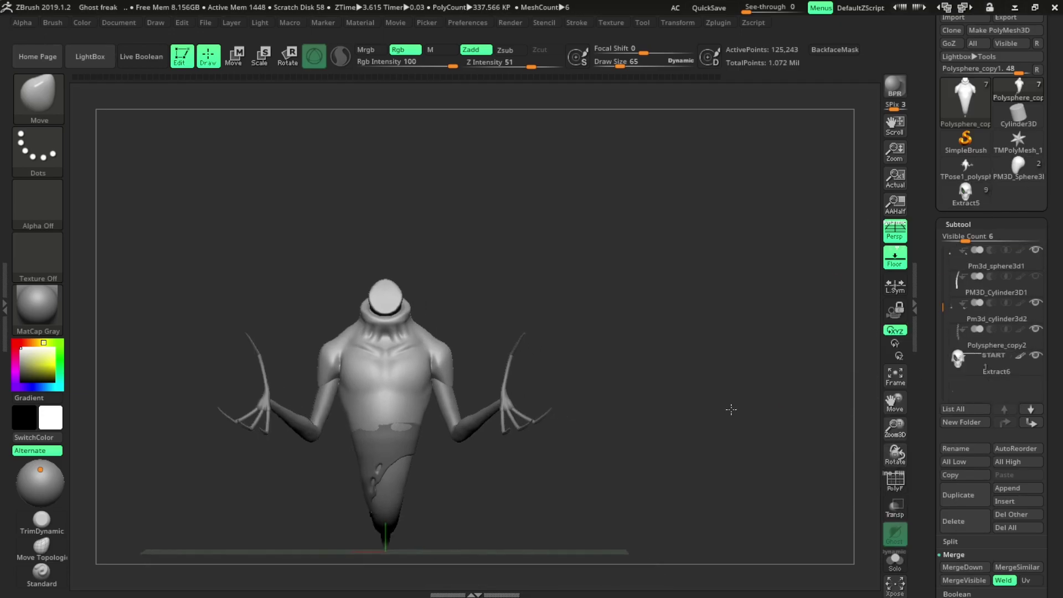
key(w)
drag(742, 405, 610, 399)
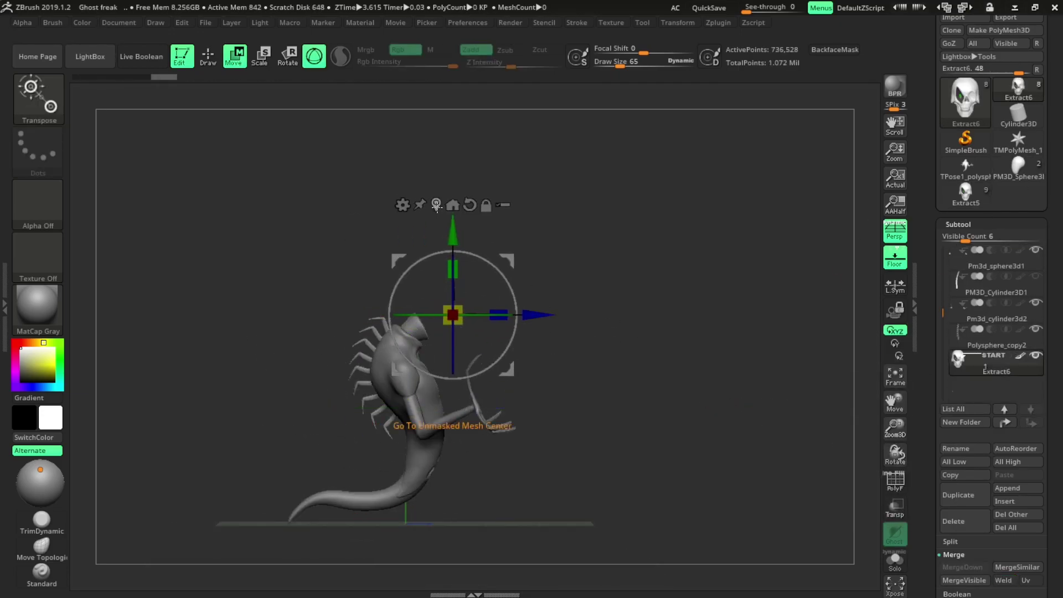
click(437, 206)
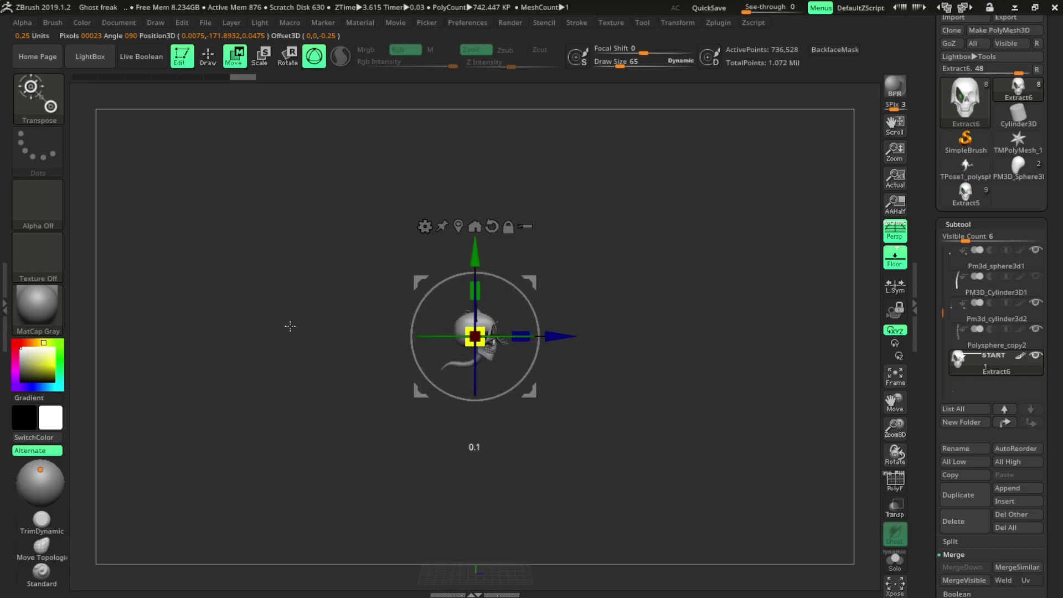
drag(475, 336, 403, 310)
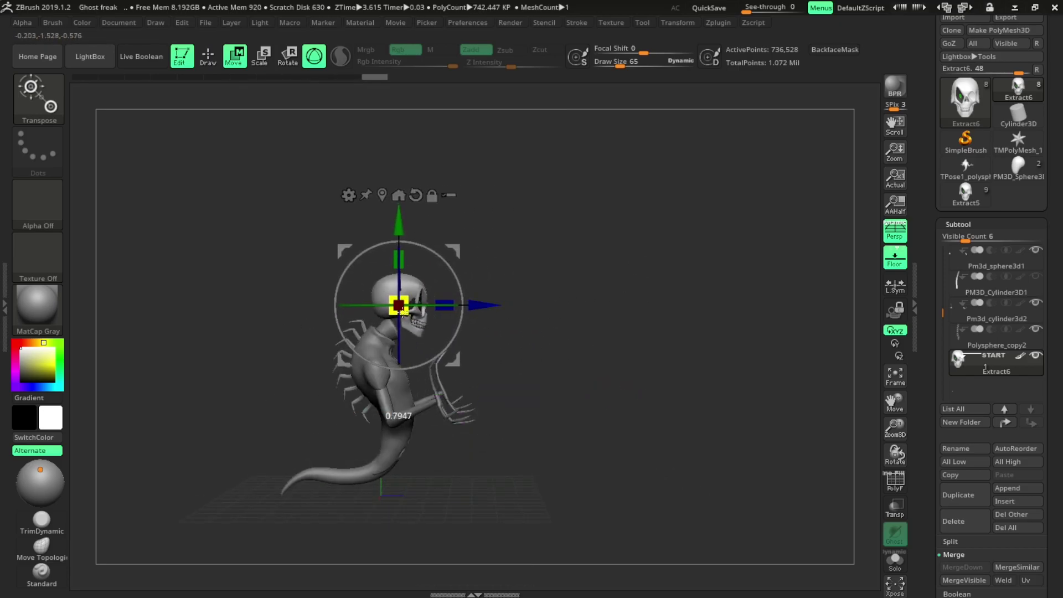
mouse_move(554, 310)
mouse_down()
mouse_move(470, 310)
mouse_move(320, 391)
mouse_up()
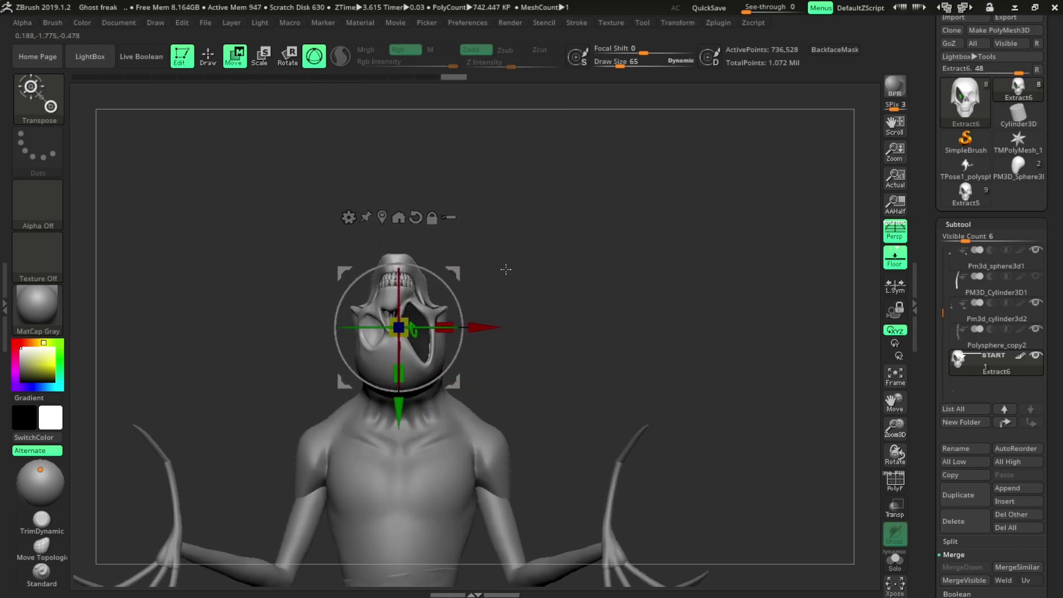
drag(506, 269, 355, 364)
key(q)
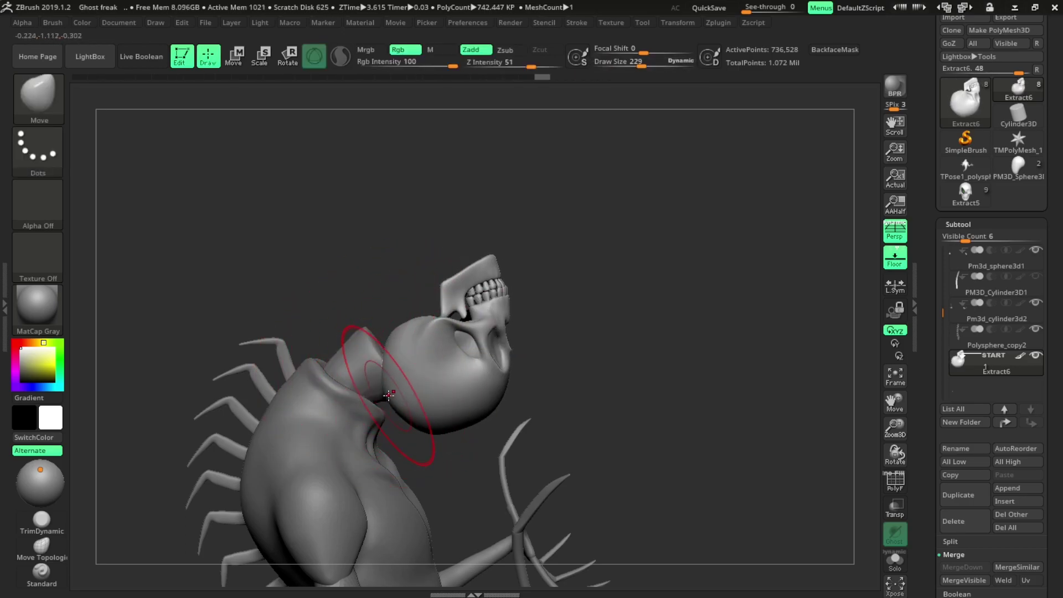
Step: Check the isolated skull, then move the head into place on the ghost's neck
key(ctrl+shift+s)
mouse_move(396, 400)
mouse_down()
mouse_move(366, 431)
mouse_move(293, 440)
mouse_up()
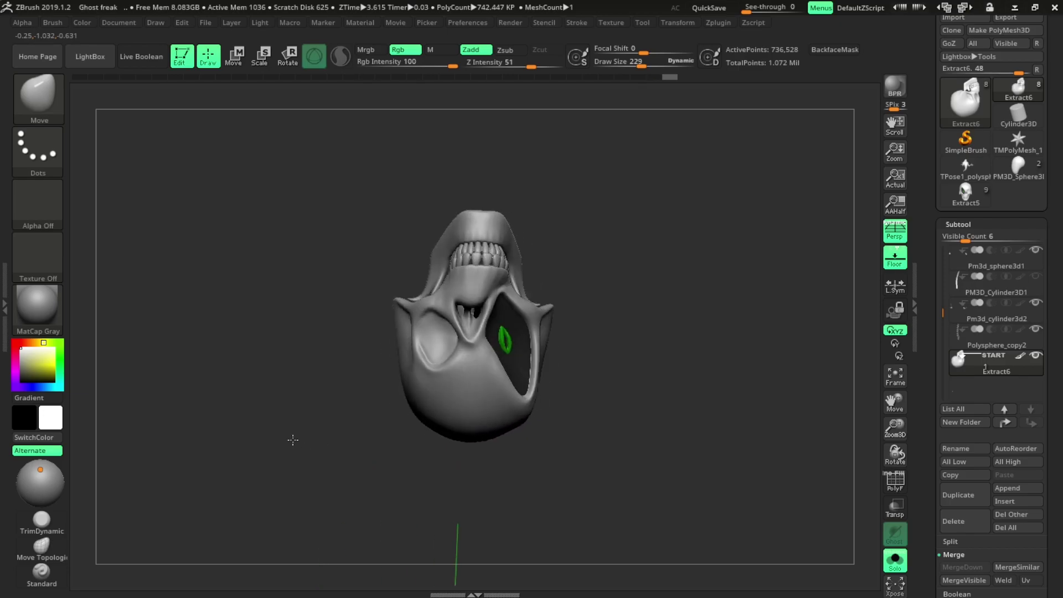
mouse_move(526, 404)
mouse_down()
mouse_move(638, 350)
mouse_move(614, 344)
mouse_move(712, 344)
mouse_up()
key(ctrl+shift+s)
key(w)
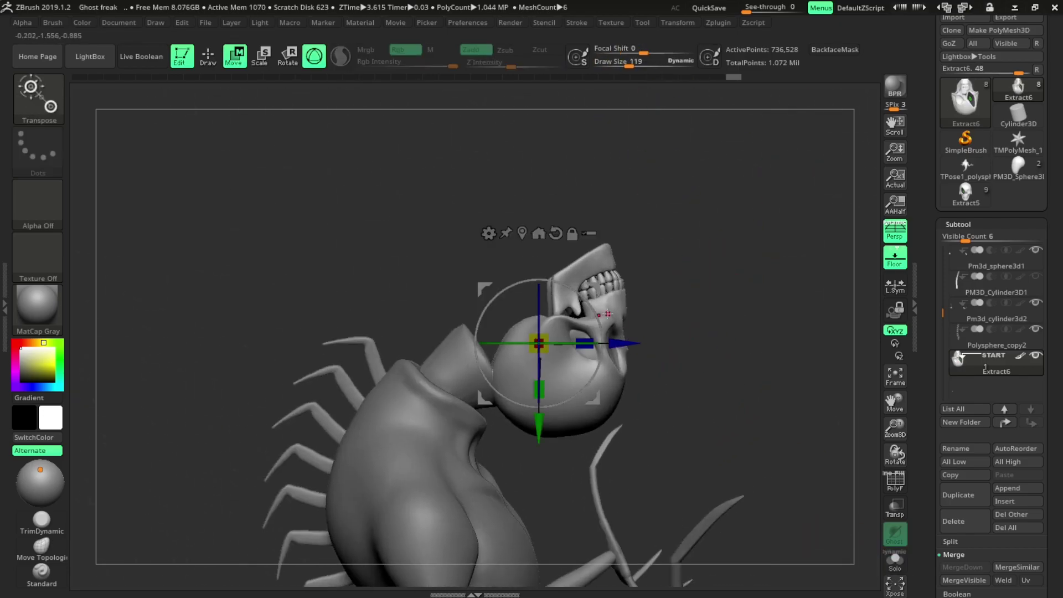
drag(613, 336, 596, 324)
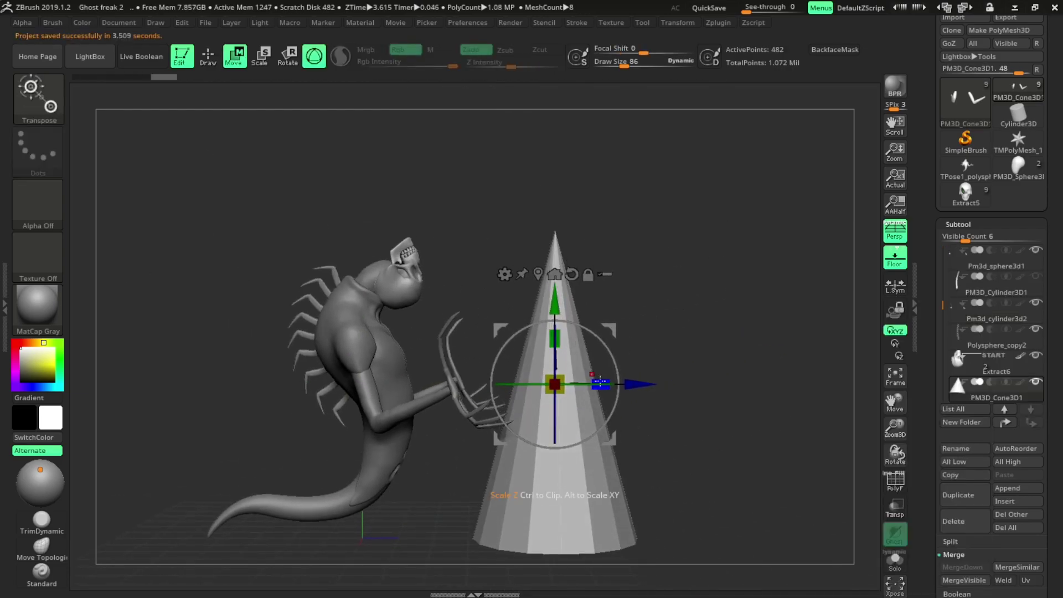
Step: Shorten the cone and delete its hidden portion to form the elbow spike
drag(601, 382, 576, 382)
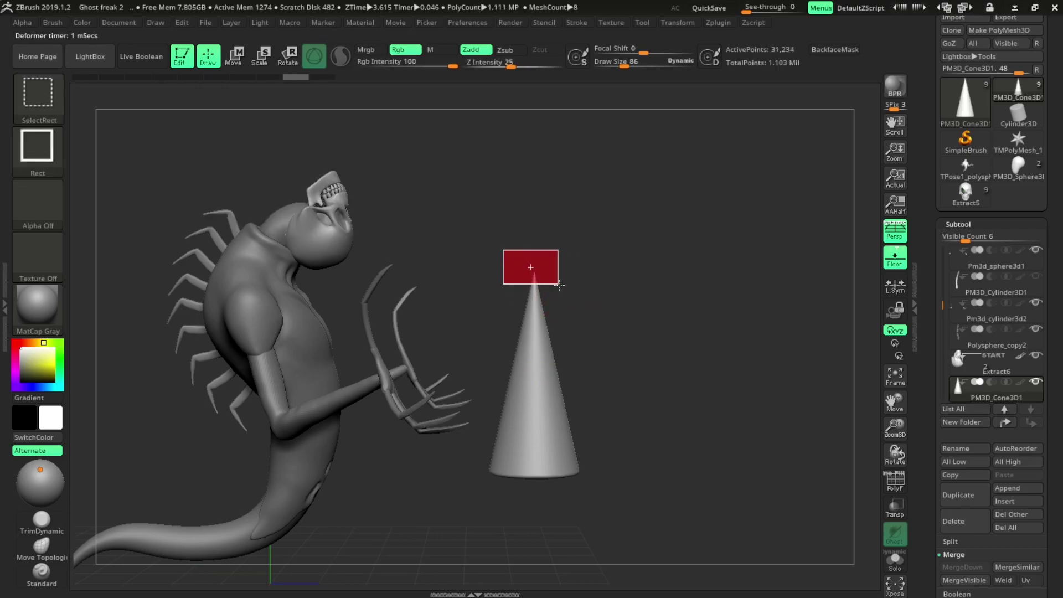
click(967, 476)
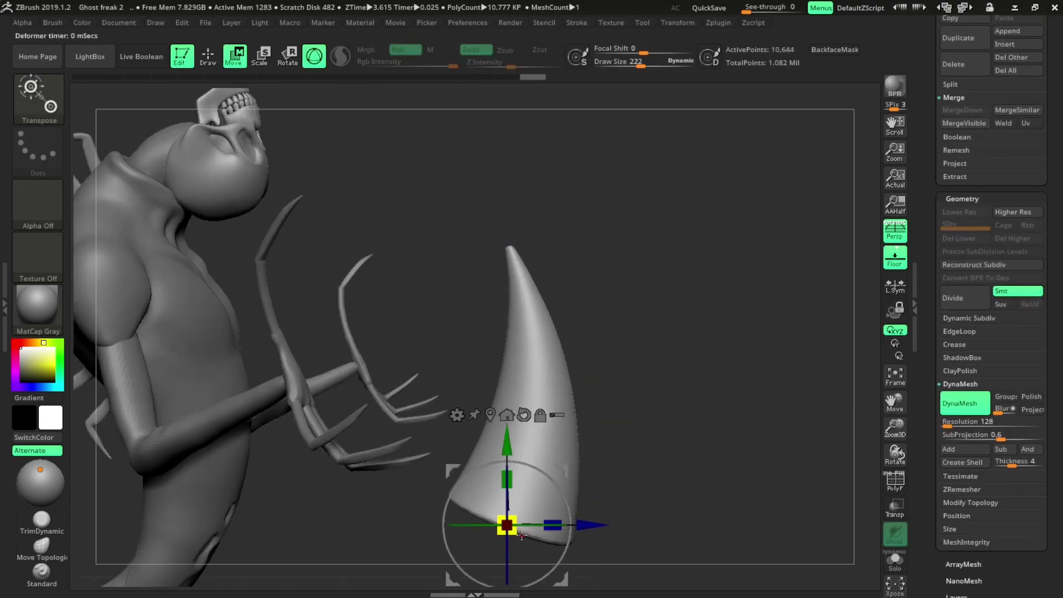
mouse_move(522, 535)
mouse_down()
mouse_move(674, 432)
mouse_move(575, 341)
mouse_up()
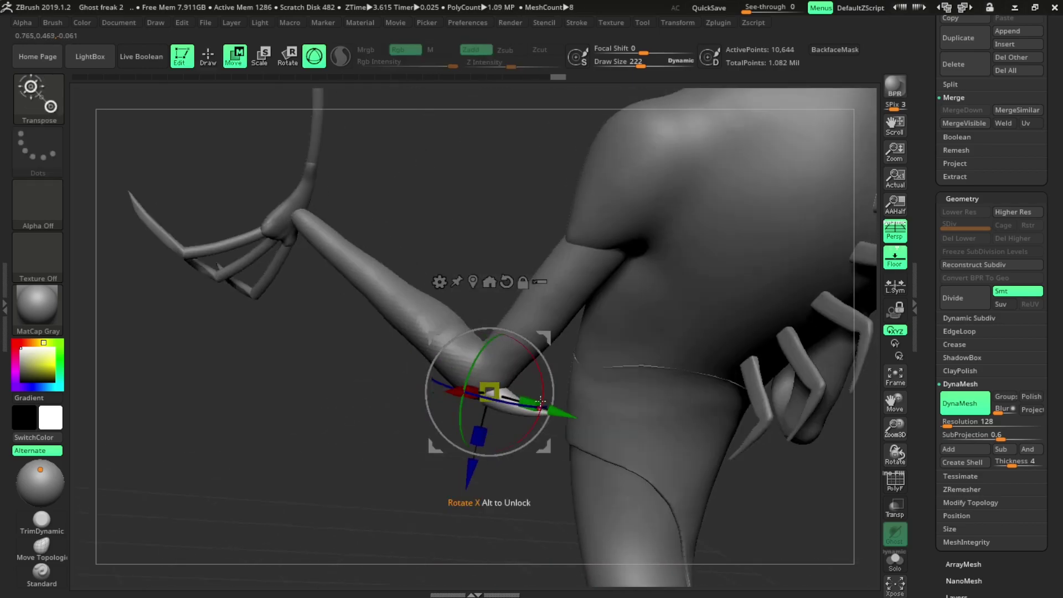
key(q)
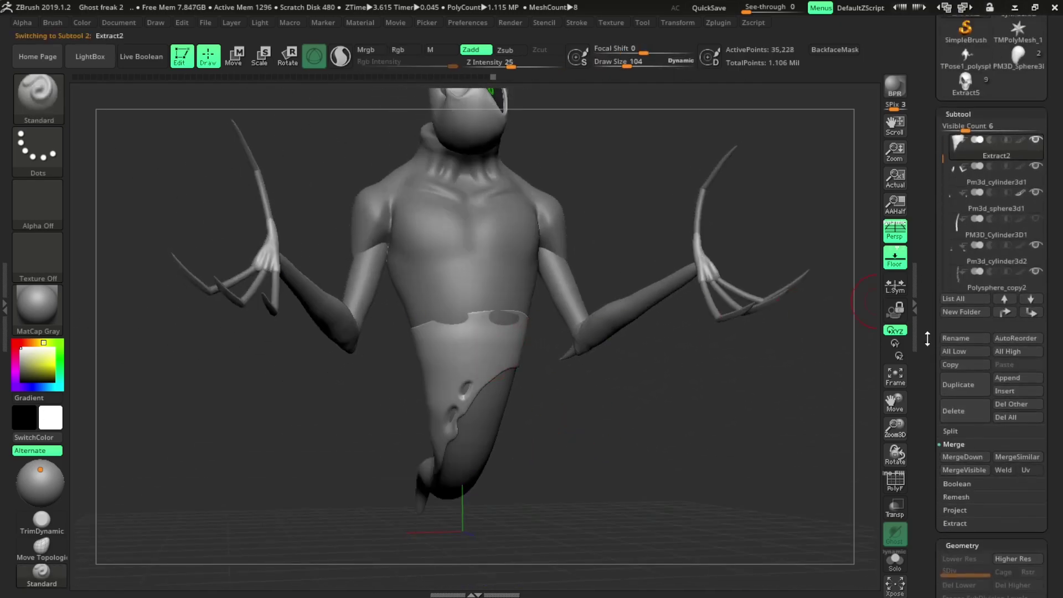
Step: Merge the spike down into the body and confirm
scroll(991, 277, up, 5)
click(963, 328)
click(833, 359)
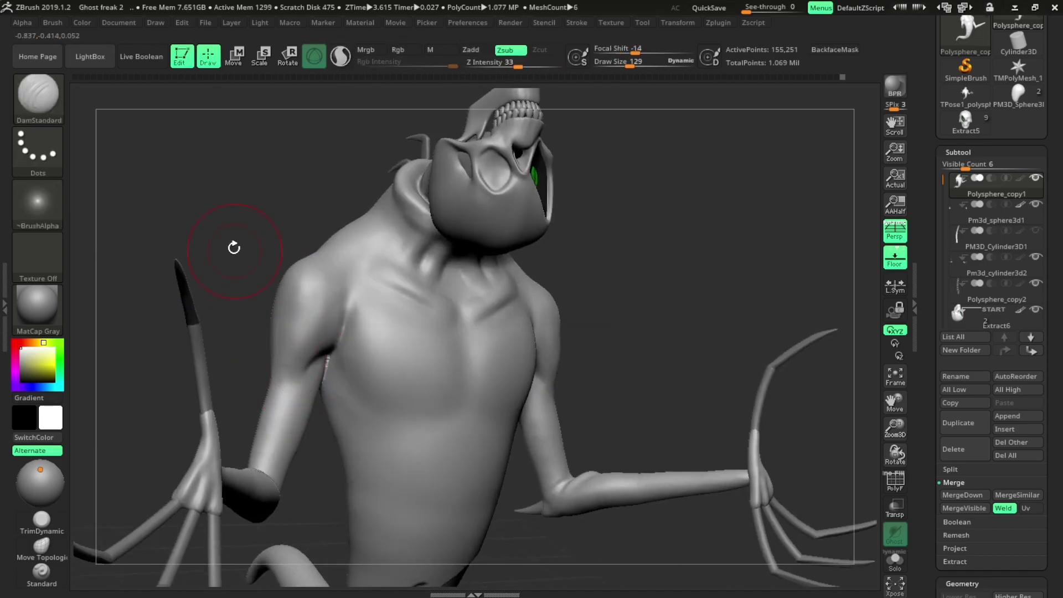
Step: Orbit around the figure to check both elbow spurs and save the project
drag(233, 244, 471, 335)
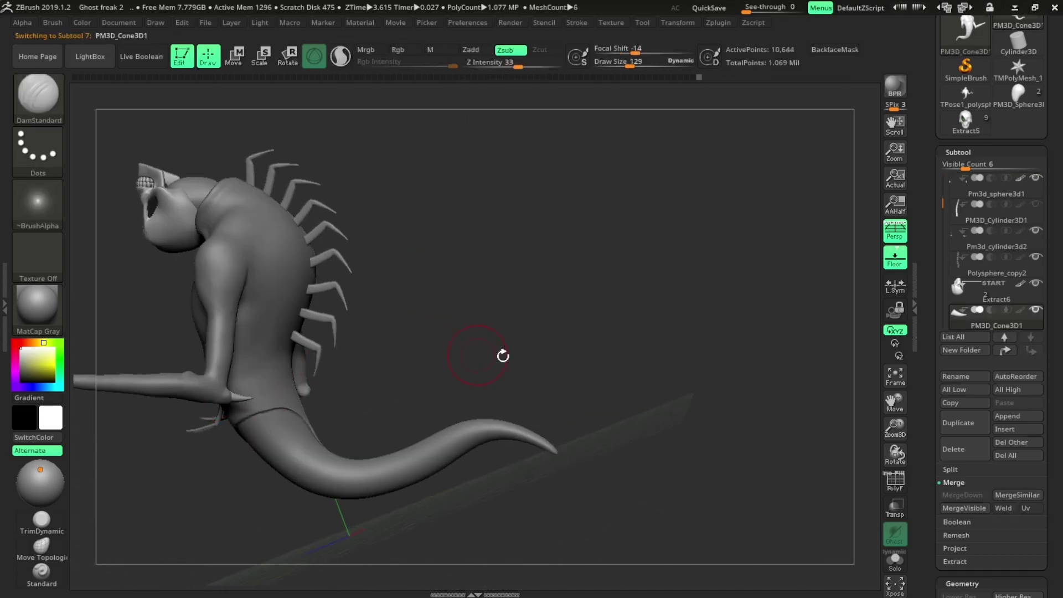
drag(580, 317, 482, 237)
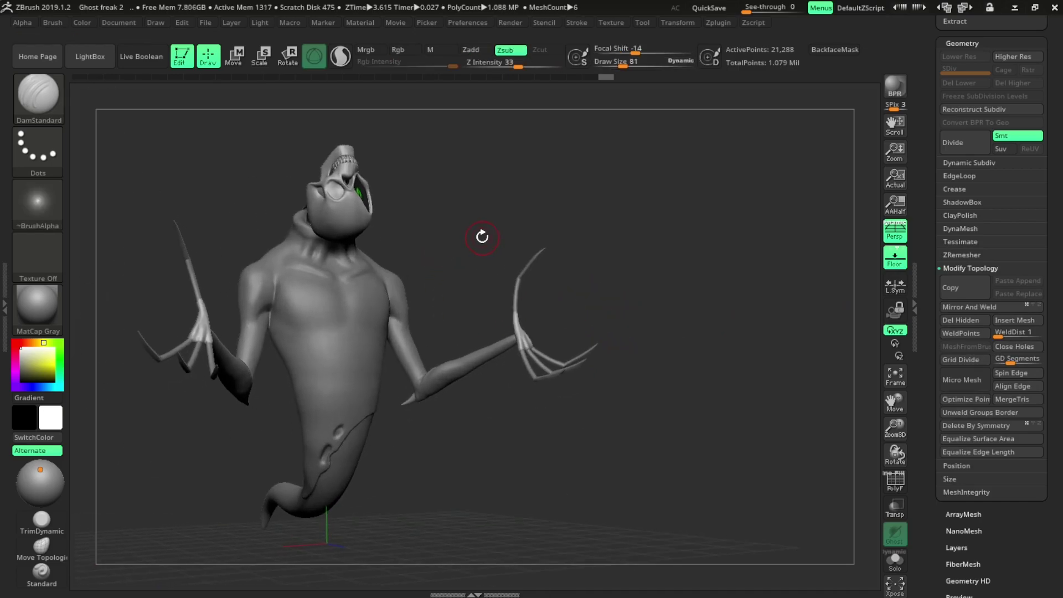
mouse_move(539, 422)
mouse_down()
mouse_move(489, 204)
mouse_move(554, 215)
mouse_up()
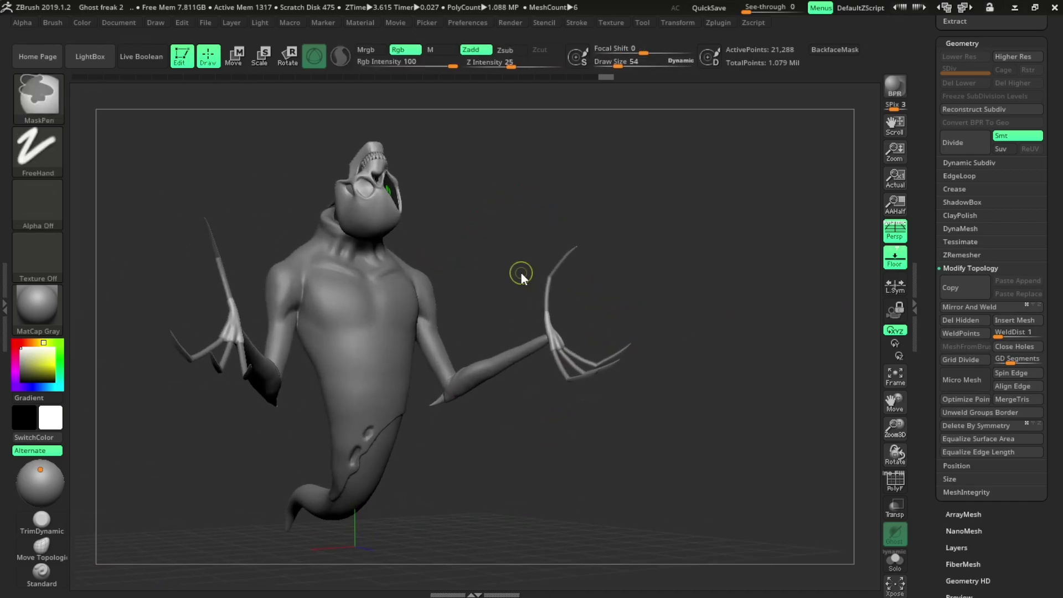
key(ctrl+s)
drag(487, 271, 525, 240)
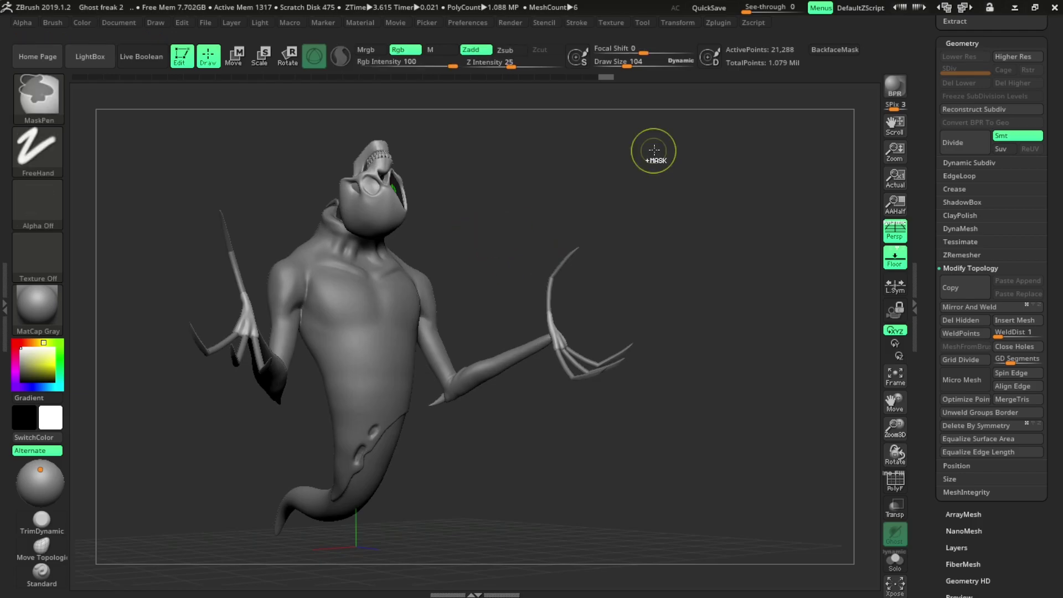
Step: Insert a sphere subtool, then delete it again
click(1008, 109)
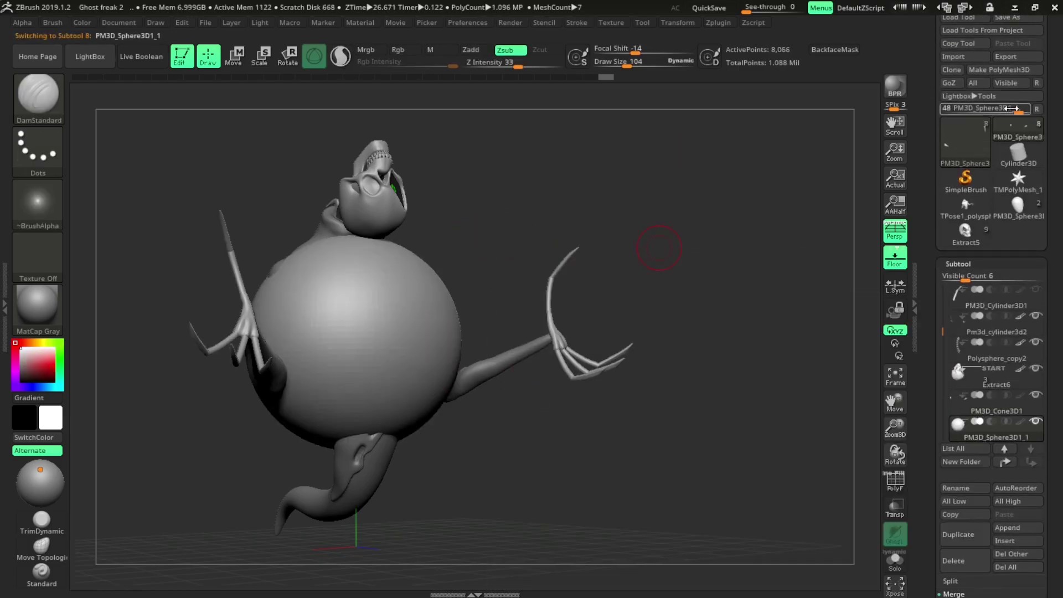
click(953, 561)
click(849, 582)
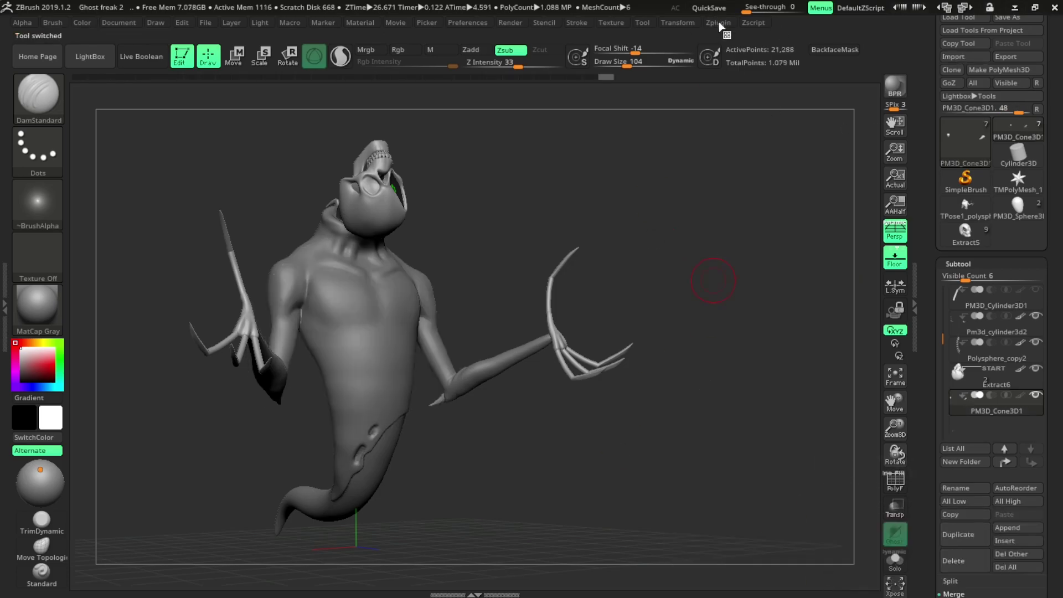
Step: Polypaint green across the face of the badge disc
click(718, 22)
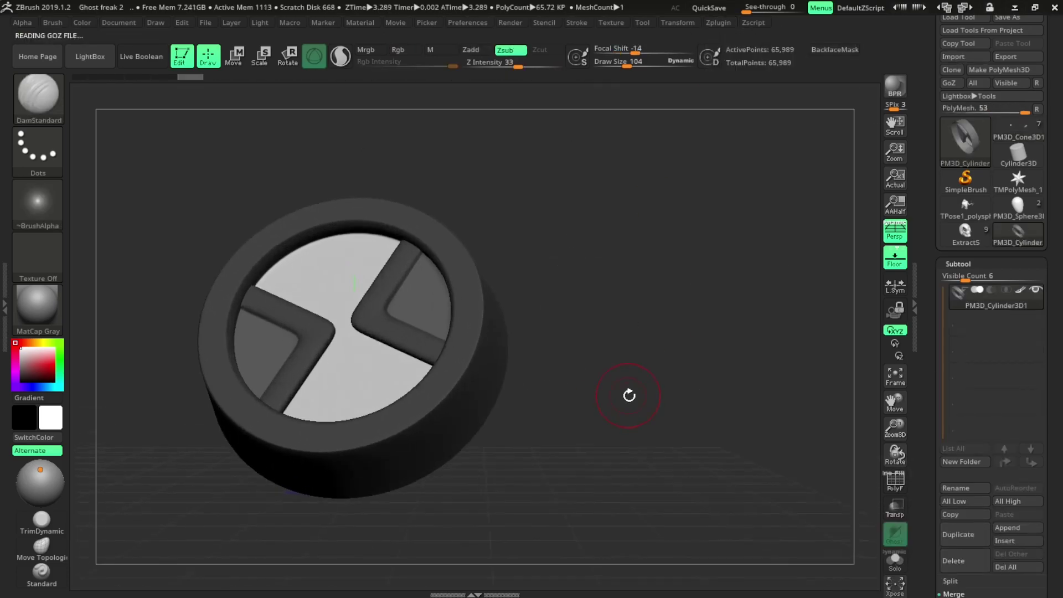
key(s)
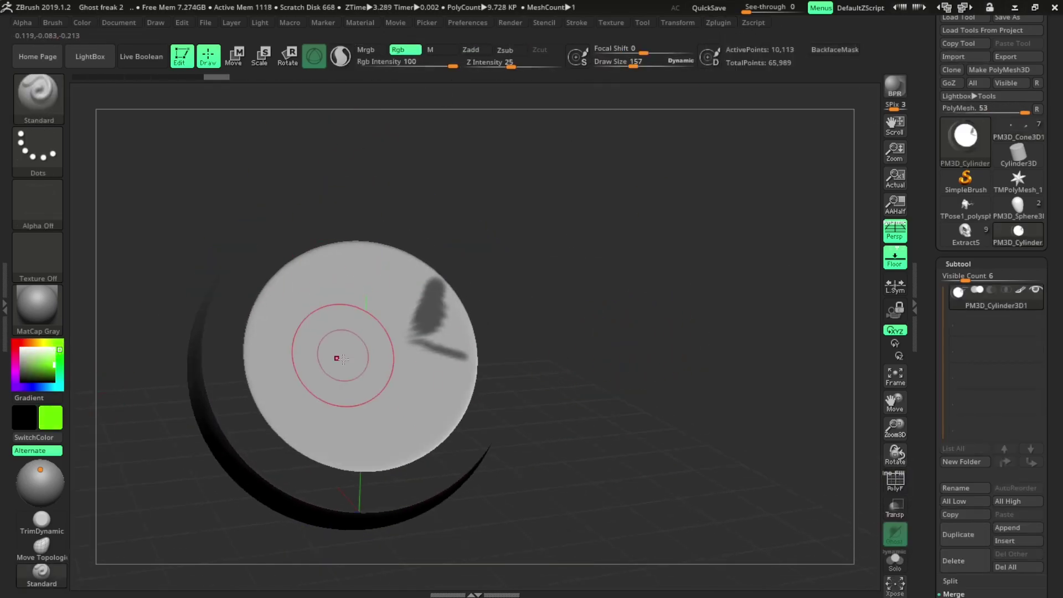
drag(342, 359, 289, 301)
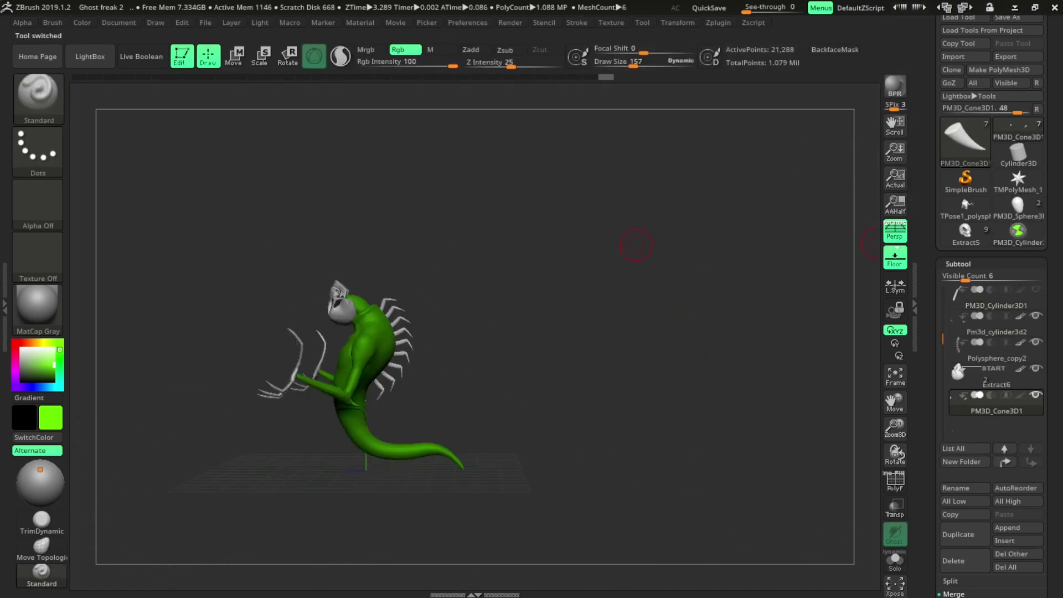
scroll(1005, 342, down, 5)
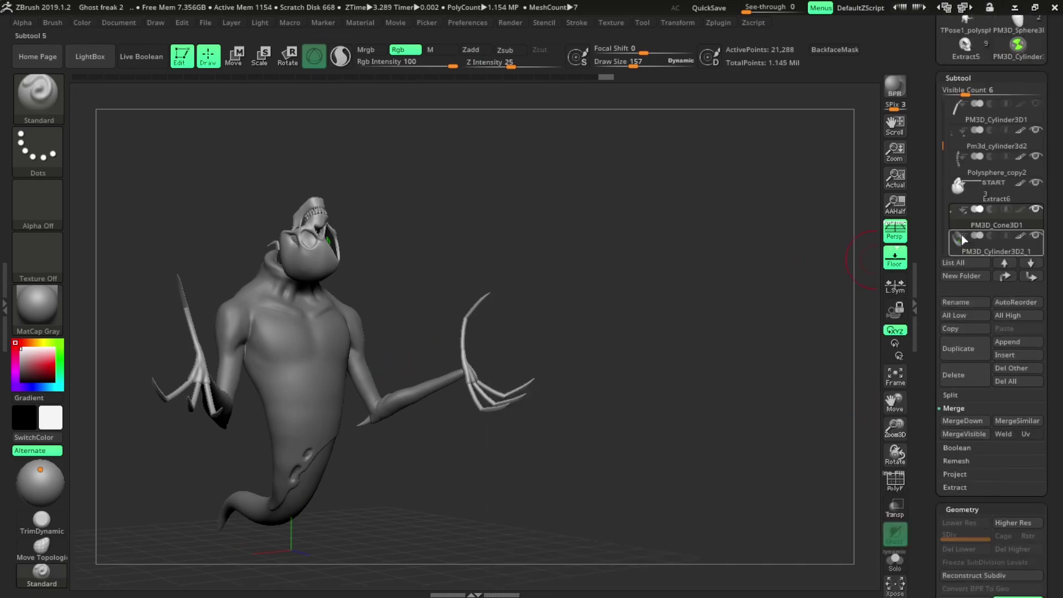
Step: Move the badge piece near the ghost's chest
key(w)
drag(609, 332, 525, 211)
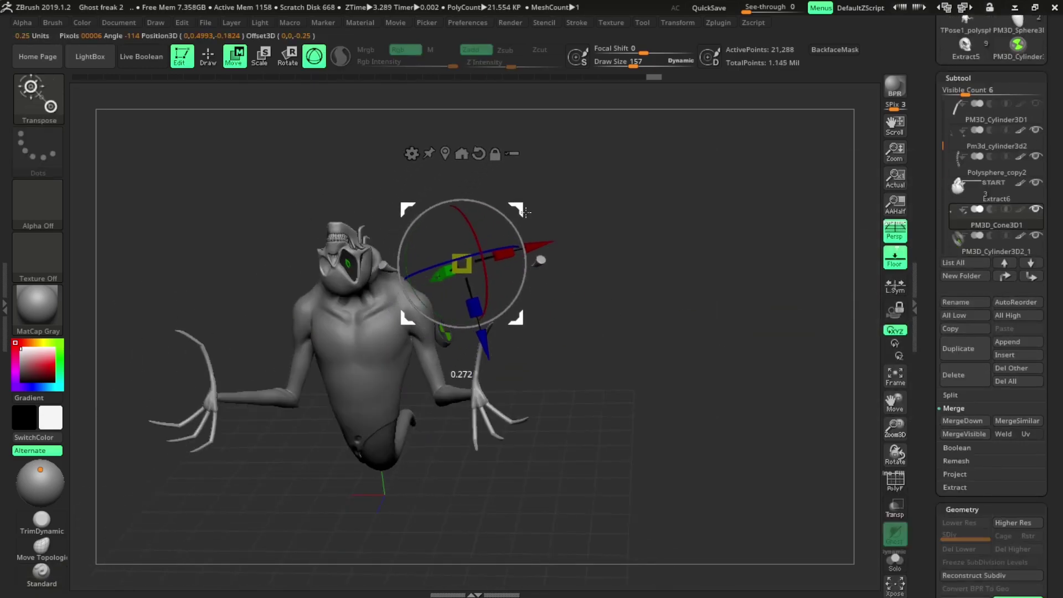
drag(541, 253, 690, 384)
key(q)
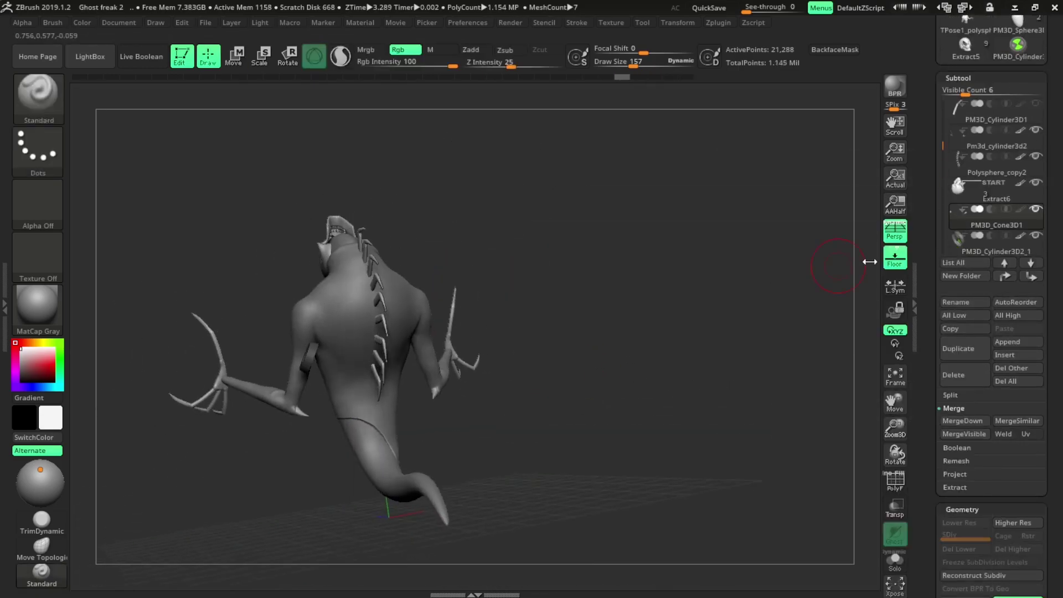
key(Down)
mouse_move(871, 254)
mouse_down()
mouse_move(692, 354)
mouse_move(520, 194)
mouse_move(459, 287)
mouse_up()
Step: Rotate the badge and place it flat on the ghost's upper chest
key(w)
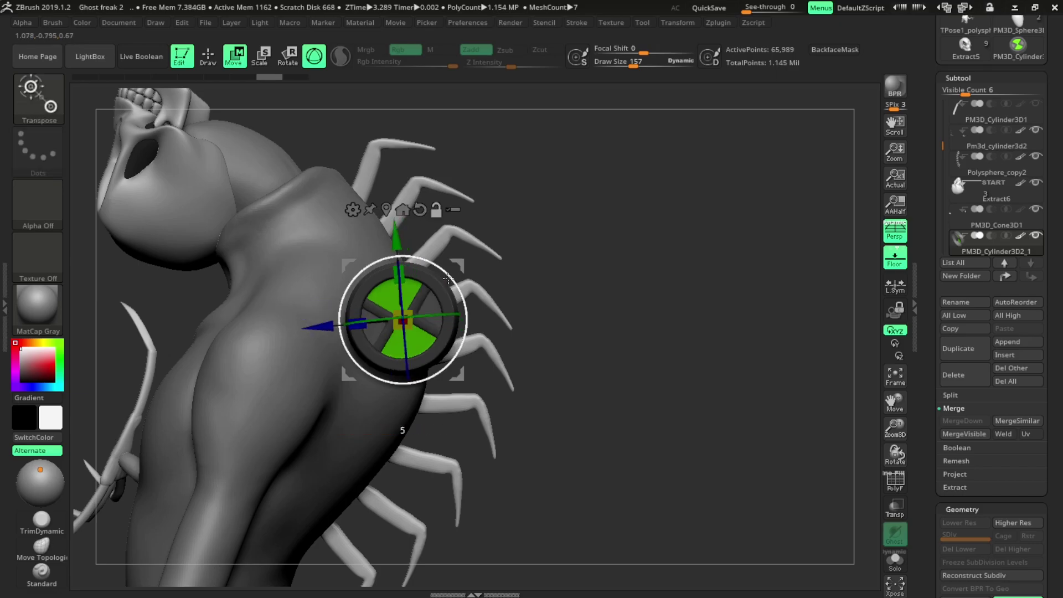
drag(436, 211, 451, 284)
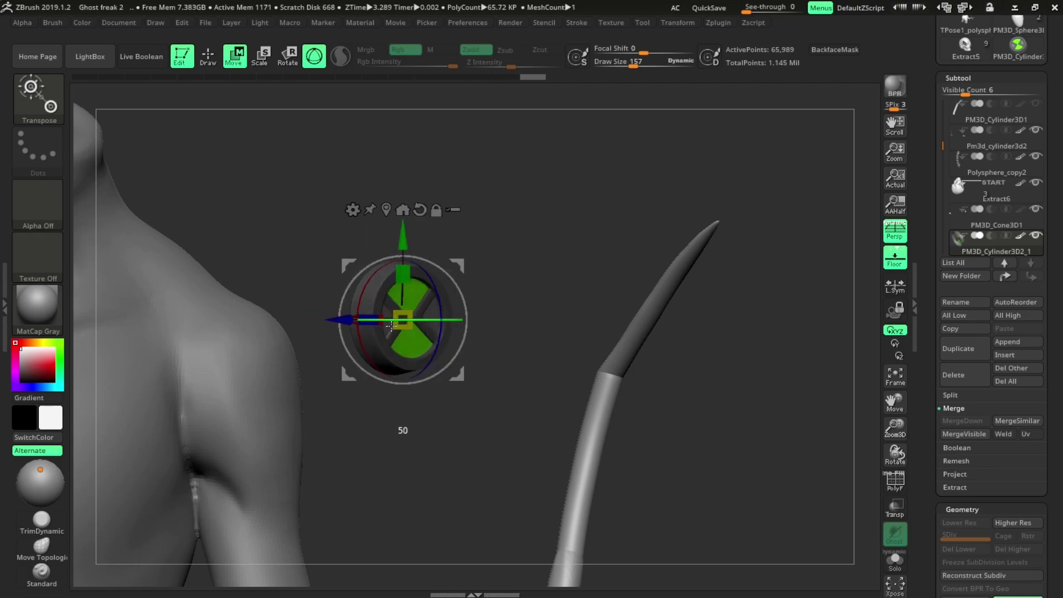
drag(350, 327, 515, 390)
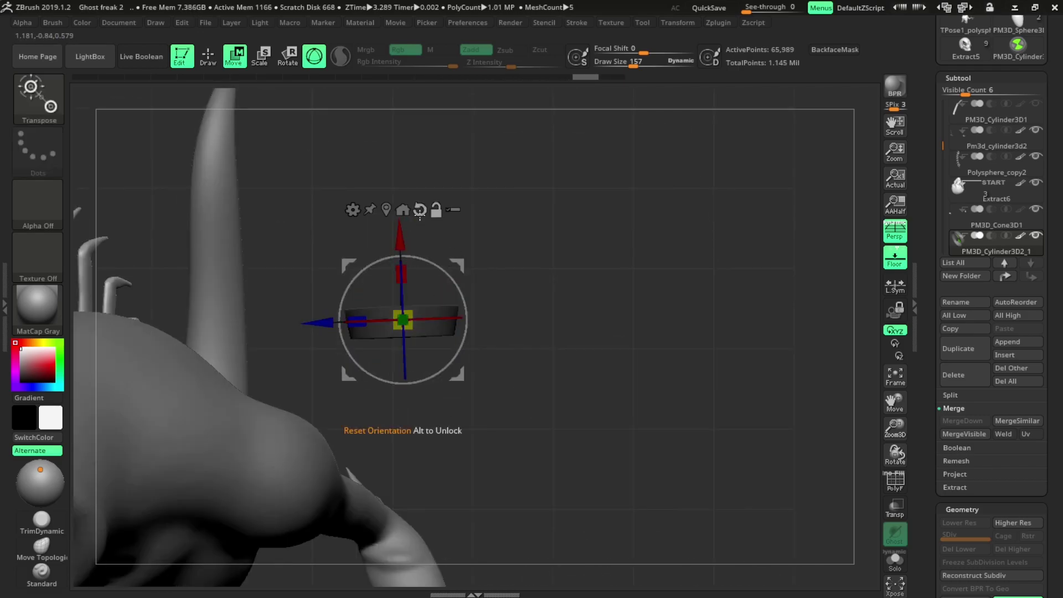
mouse_move(425, 223)
mouse_down()
mouse_move(590, 446)
mouse_move(681, 364)
mouse_move(405, 393)
mouse_move(500, 247)
mouse_move(290, 342)
mouse_up()
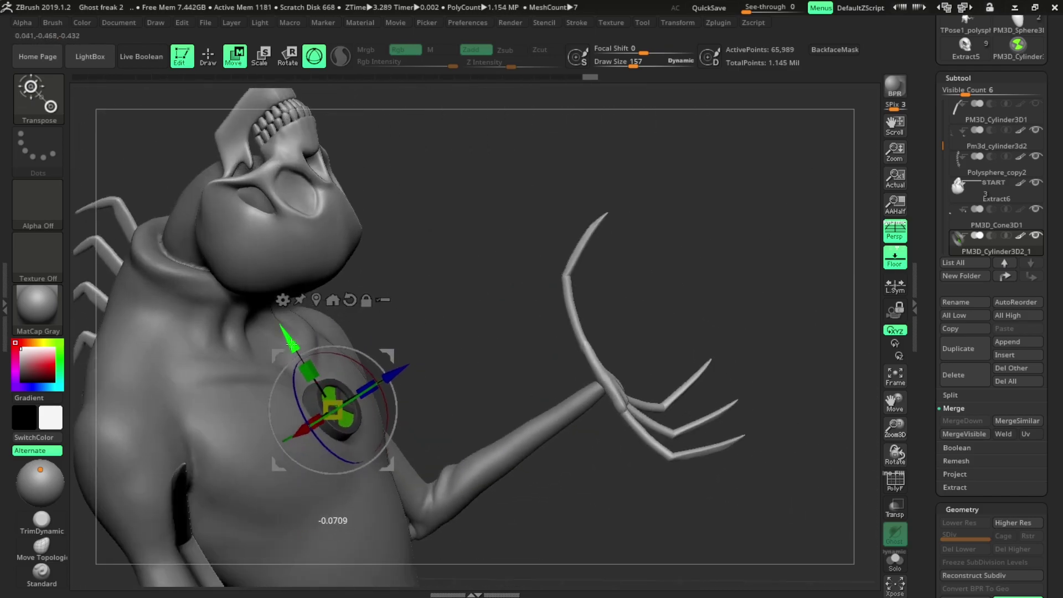
mouse_move(388, 363)
mouse_down()
mouse_move(471, 247)
mouse_move(521, 233)
mouse_move(565, 266)
mouse_up()
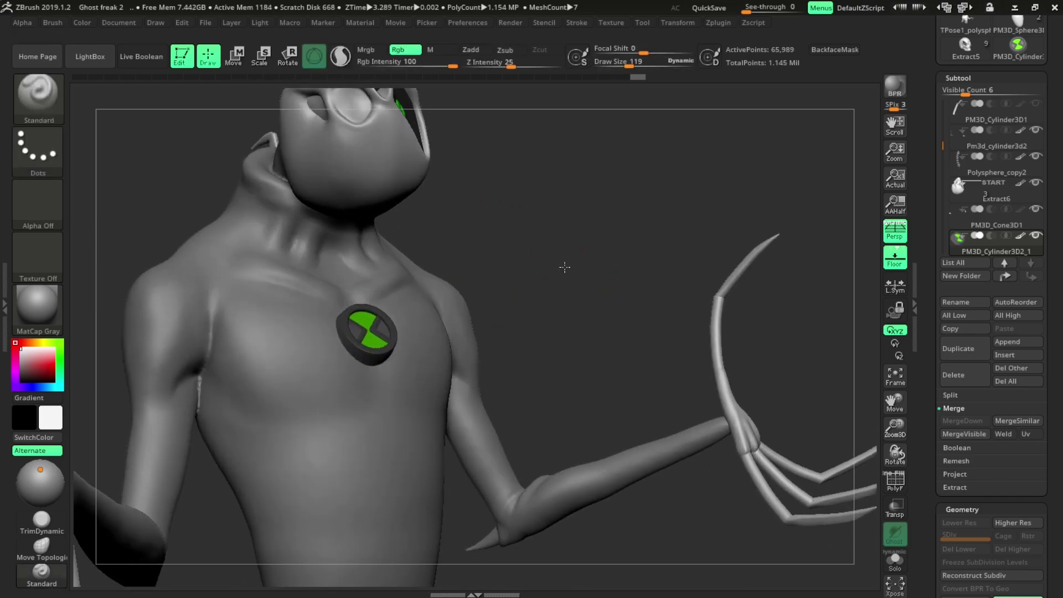
Step: Carve a groove line down the middle of the chest with DamStandard
key(q)
mouse_move(406, 350)
mouse_down()
mouse_move(499, 349)
mouse_move(550, 286)
mouse_up()
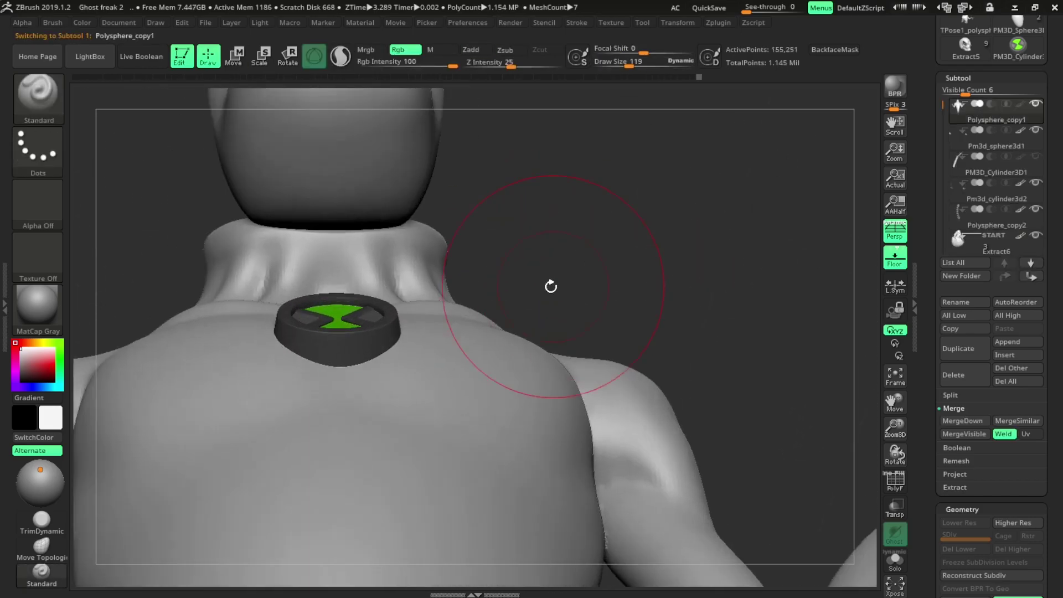
mouse_move(362, 368)
right_down()
mouse_move(615, 275)
mouse_move(511, 273)
mouse_move(530, 275)
right_up()
key(f)
mouse_move(593, 347)
right_down()
mouse_move(546, 434)
mouse_move(372, 411)
mouse_move(417, 371)
right_up()
key(b)
key(d)
key(s)
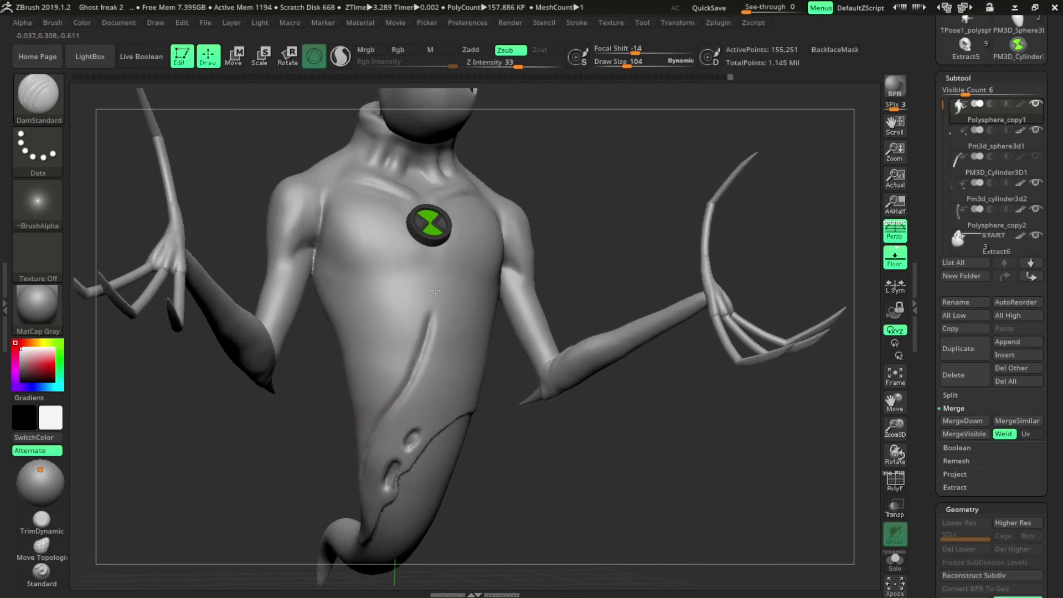
mouse_move(430, 295)
right_down()
mouse_move(565, 197)
mouse_move(416, 397)
right_up()
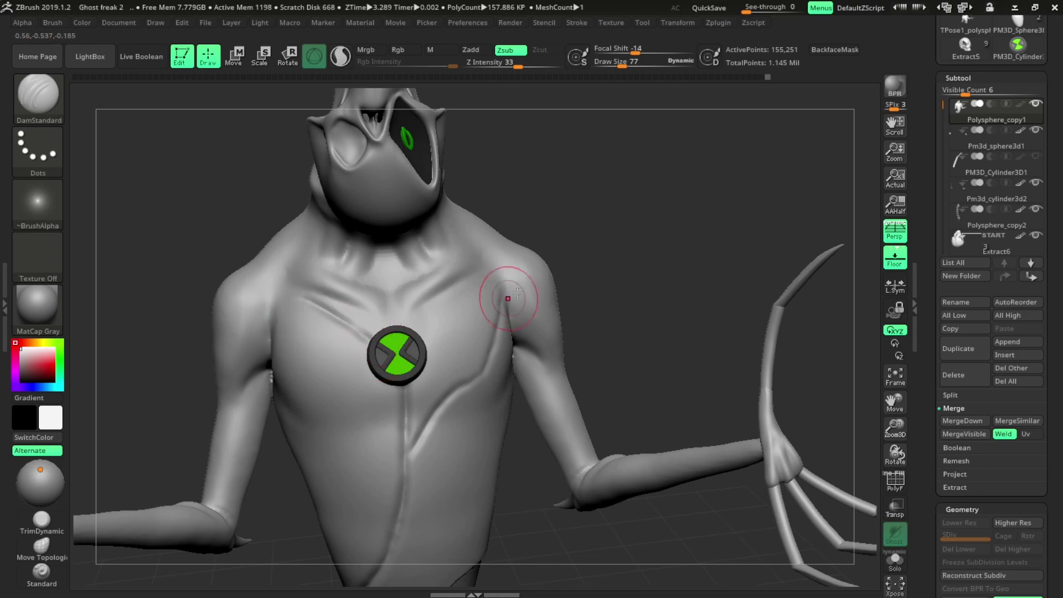
Step: Carve a groove around the waist with a smaller DamStandard brush
mouse_move(517, 293)
right_down()
mouse_move(525, 218)
mouse_move(314, 311)
mouse_move(421, 233)
mouse_move(291, 295)
right_up()
key(s)
mouse_move(366, 352)
right_down()
mouse_move(475, 432)
mouse_move(280, 518)
right_up()
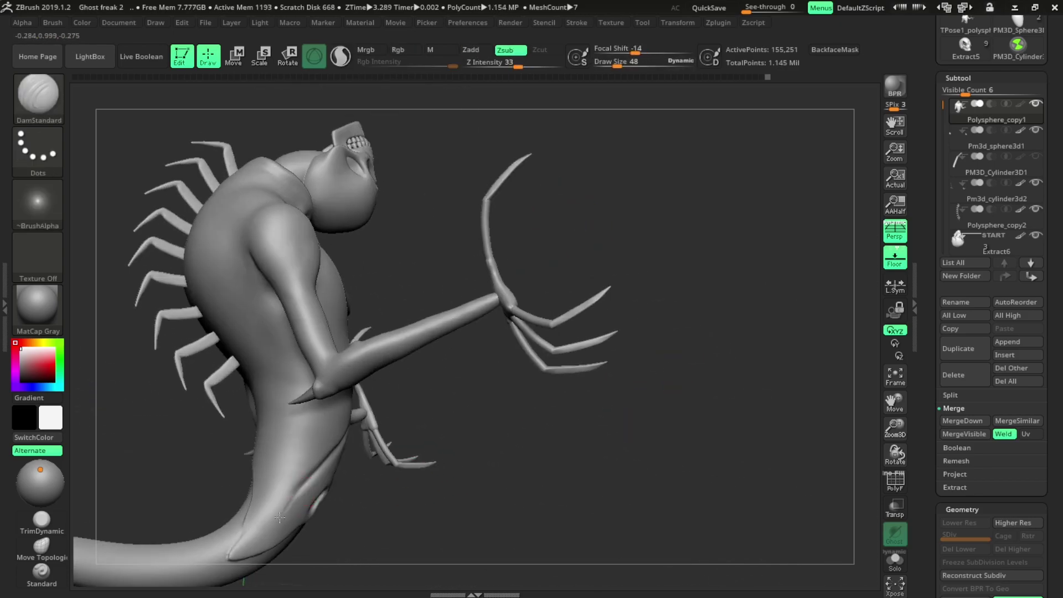
right_drag(390, 499, 362, 421)
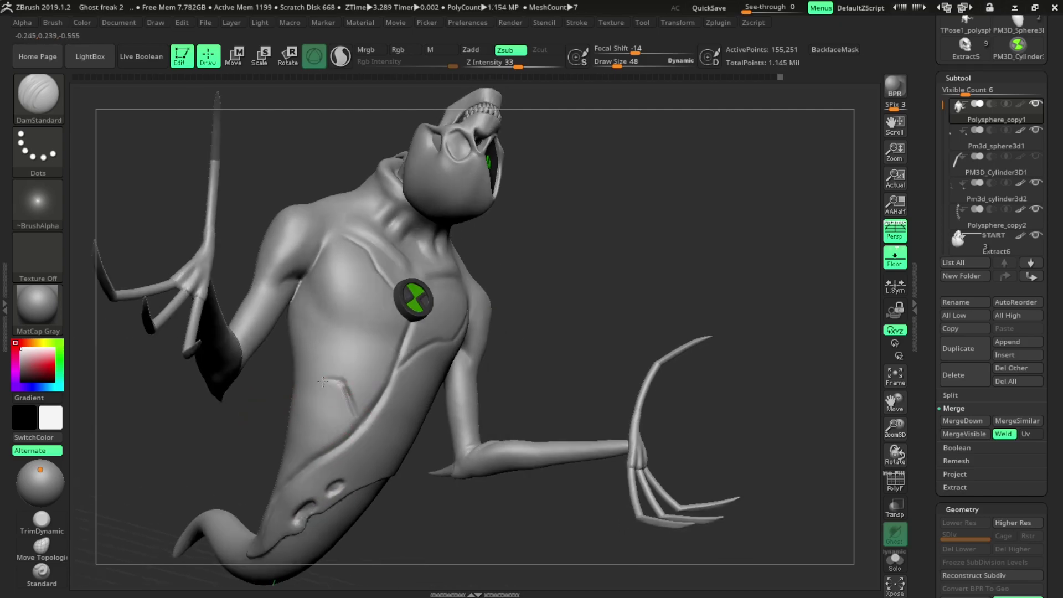
mouse_move(299, 393)
right_down()
mouse_move(344, 368)
mouse_move(251, 376)
right_up()
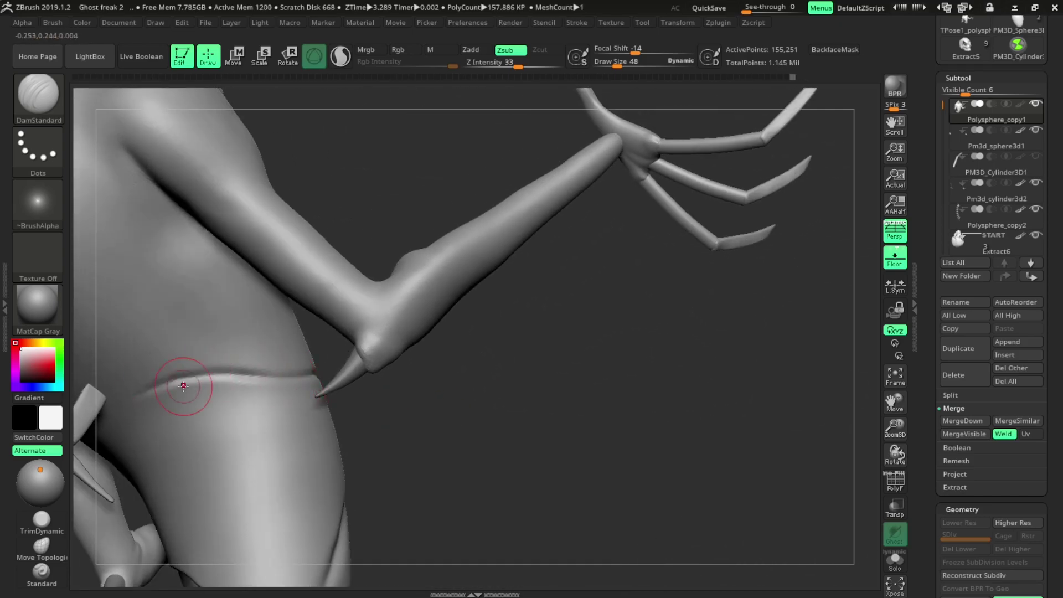
mouse_move(184, 386)
right_down()
mouse_move(360, 495)
mouse_move(433, 464)
mouse_move(489, 233)
mouse_move(387, 277)
mouse_move(432, 374)
mouse_move(447, 335)
right_up()
Step: Lasso-mask the body below the neck and pull the neck and head upward
ctrl+click(38, 149)
click(161, 176)
key(w)
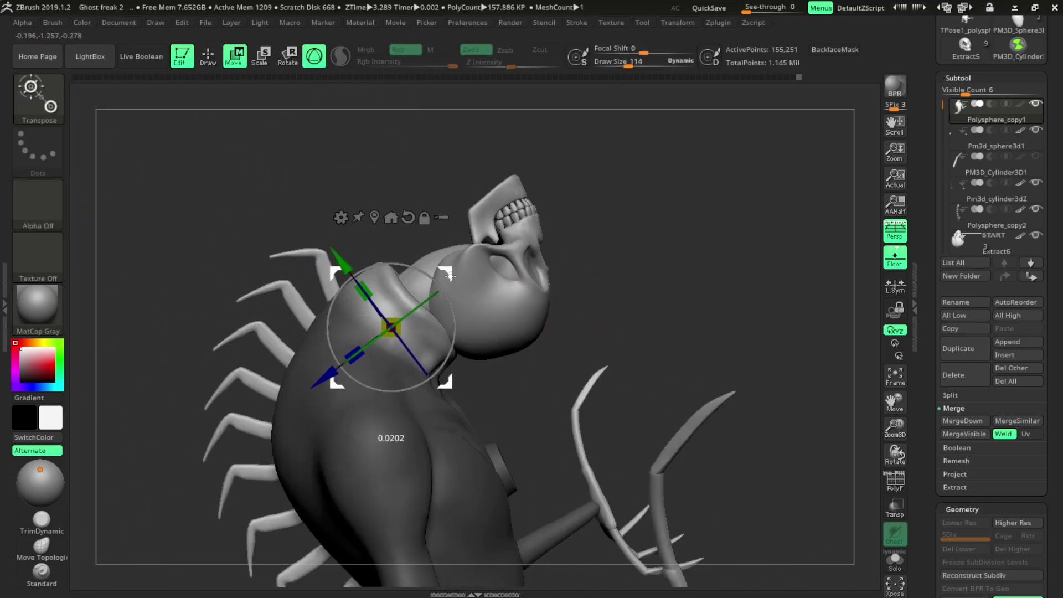
drag(450, 275, 457, 261)
key(q)
mouse_move(462, 256)
right_down()
mouse_move(586, 315)
mouse_move(515, 375)
mouse_move(571, 243)
mouse_move(511, 231)
mouse_move(548, 221)
mouse_move(434, 434)
mouse_move(467, 449)
right_up()
Step: Clear the mask and pick purple as the body colour
key(b)
key(d)
key(s)
key(ctrl+z)
key(ctrl+z)
key(ctrl+z)
key(ctrl+z)
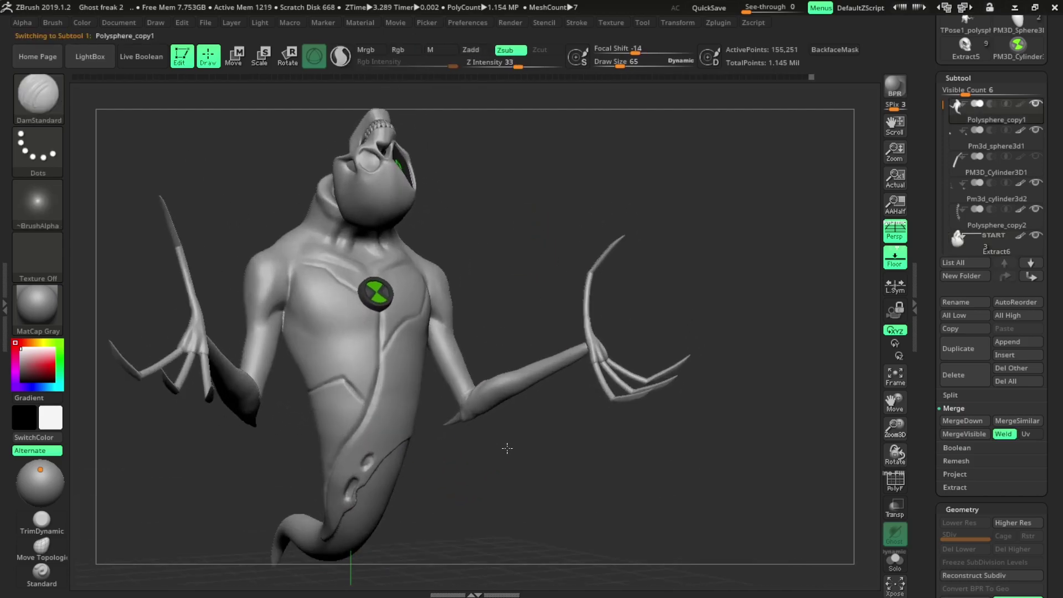
drag(31, 387, 37, 370)
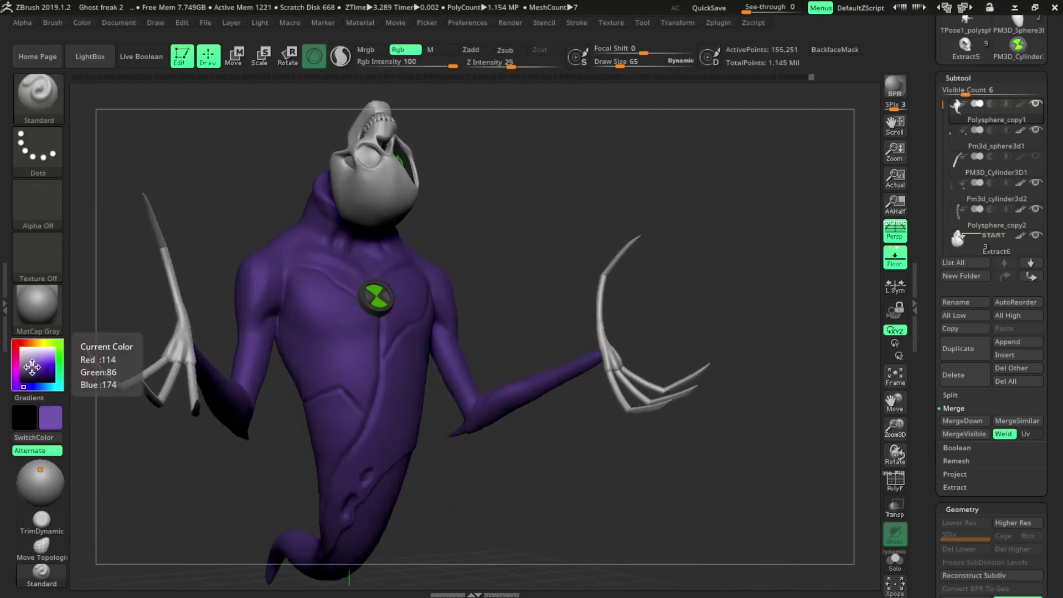
Step: Isolate the tail, mask a stripe band across it, then show all parts again
right_drag(441, 434, 387, 396)
key(shift+f)
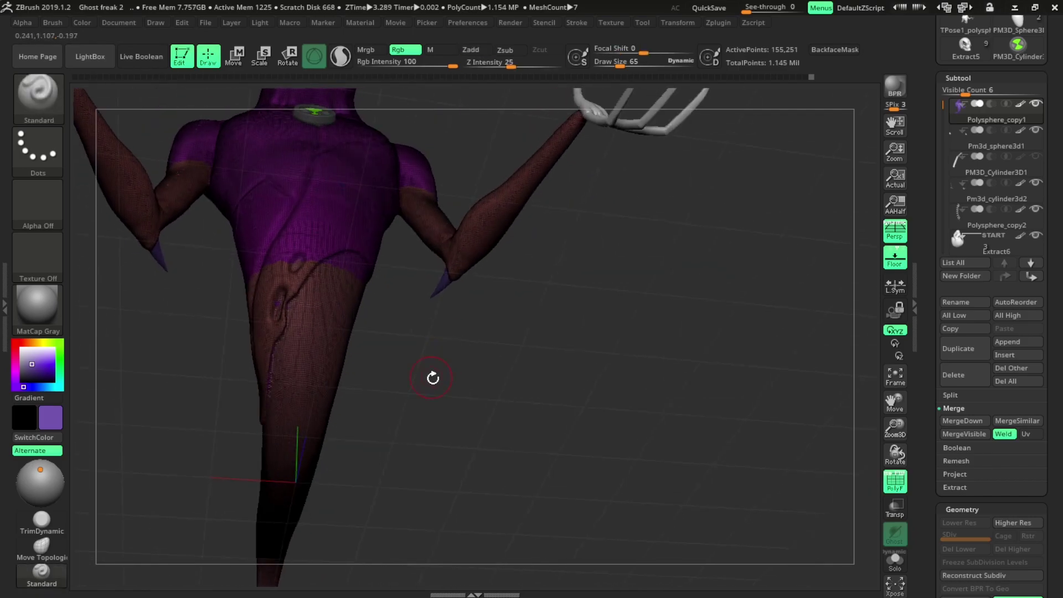
mouse_move(453, 405)
right_down()
mouse_move(471, 421)
mouse_move(465, 442)
right_up()
mouse_move(76, 118)
right_down()
mouse_move(563, 385)
mouse_move(222, 405)
right_up()
right_drag(368, 300, 447, 326)
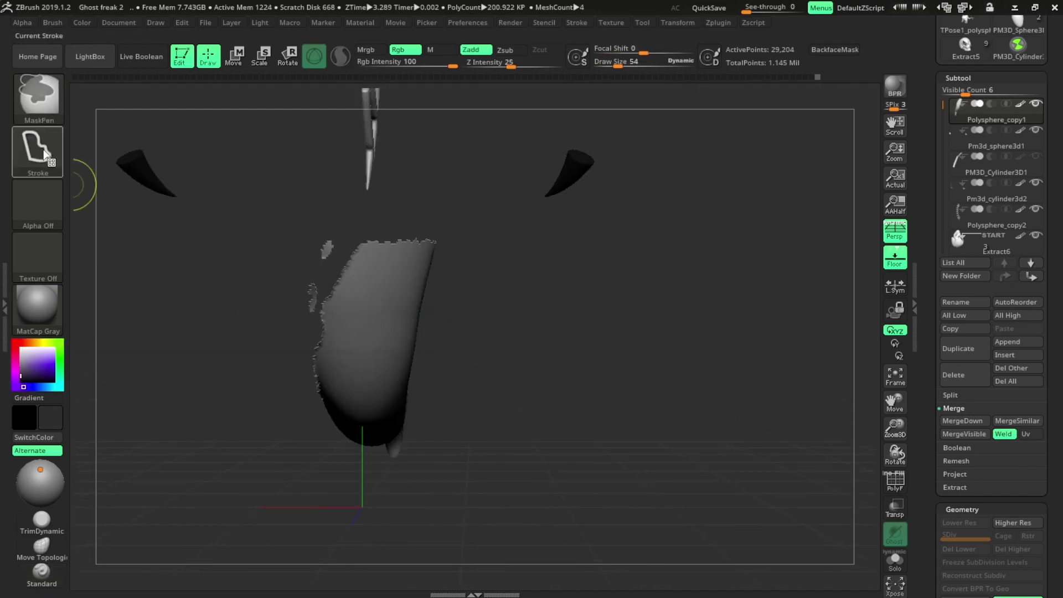
mouse_move(512, 328)
right_down()
mouse_move(553, 368)
mouse_move(361, 469)
mouse_move(203, 397)
right_up()
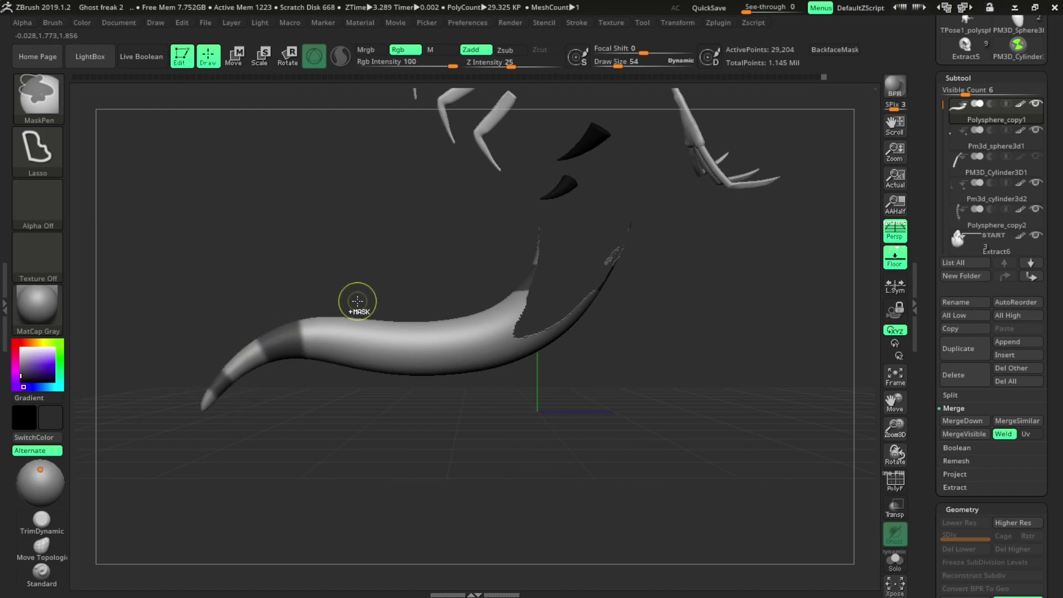
mouse_move(487, 279)
right_down()
mouse_move(451, 407)
mouse_move(553, 280)
mouse_move(581, 429)
mouse_move(586, 377)
mouse_move(496, 413)
mouse_move(487, 404)
right_up()
mouse_move(499, 332)
right_down()
mouse_move(626, 399)
mouse_move(455, 387)
mouse_move(601, 468)
mouse_move(271, 442)
right_up()
ctrl+shift+click(626, 399)
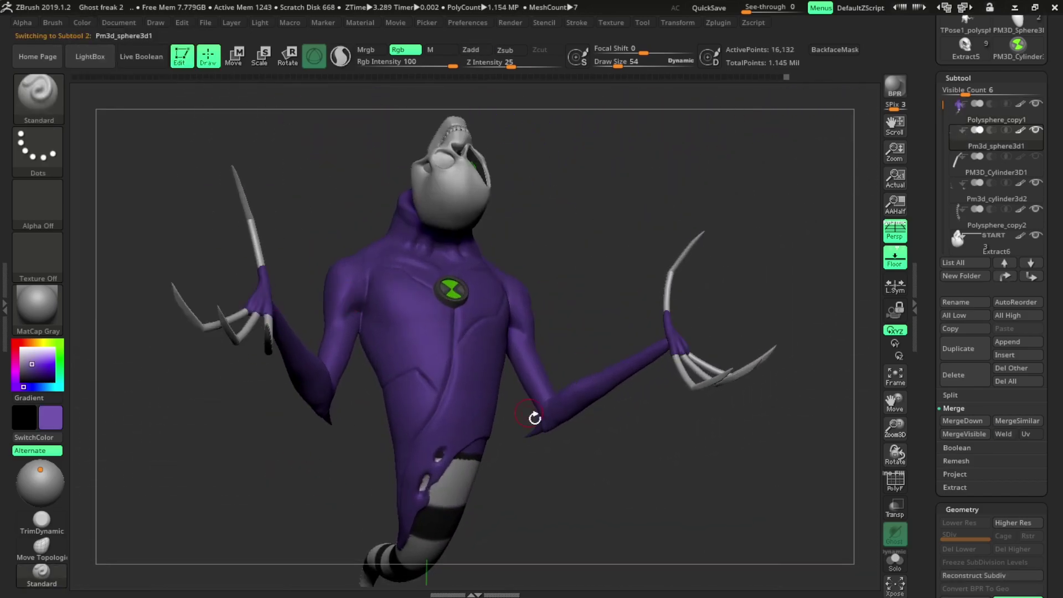
Step: Select the body subtool and set up the DamStandard brush over the torso
mouse_move(533, 420)
right_down()
mouse_move(548, 261)
mouse_move(548, 453)
mouse_move(531, 378)
mouse_move(618, 421)
mouse_move(395, 442)
right_up()
alt+click(548, 261)
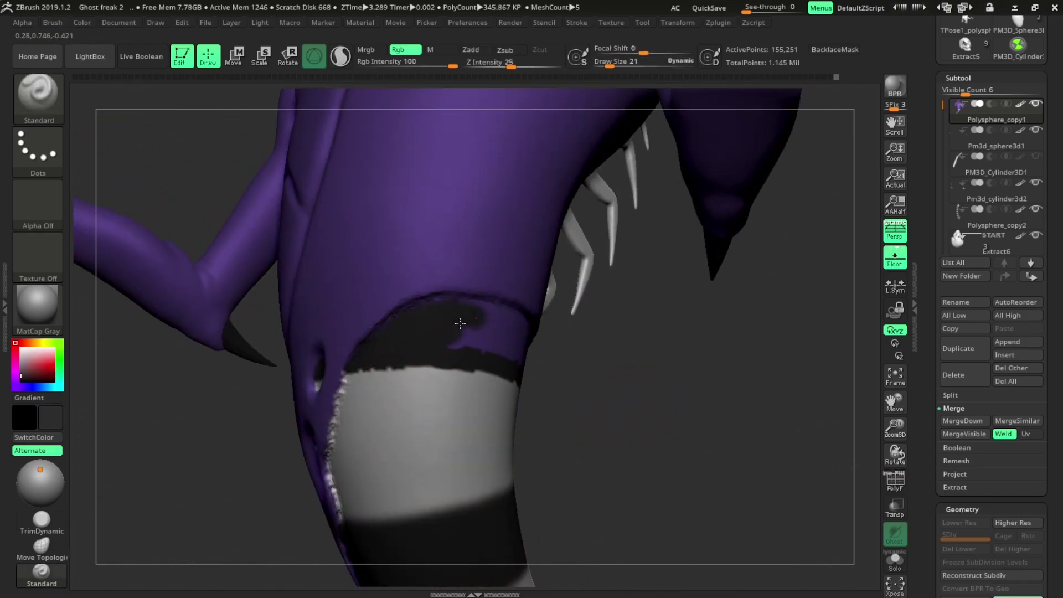
right_drag(417, 320, 619, 376)
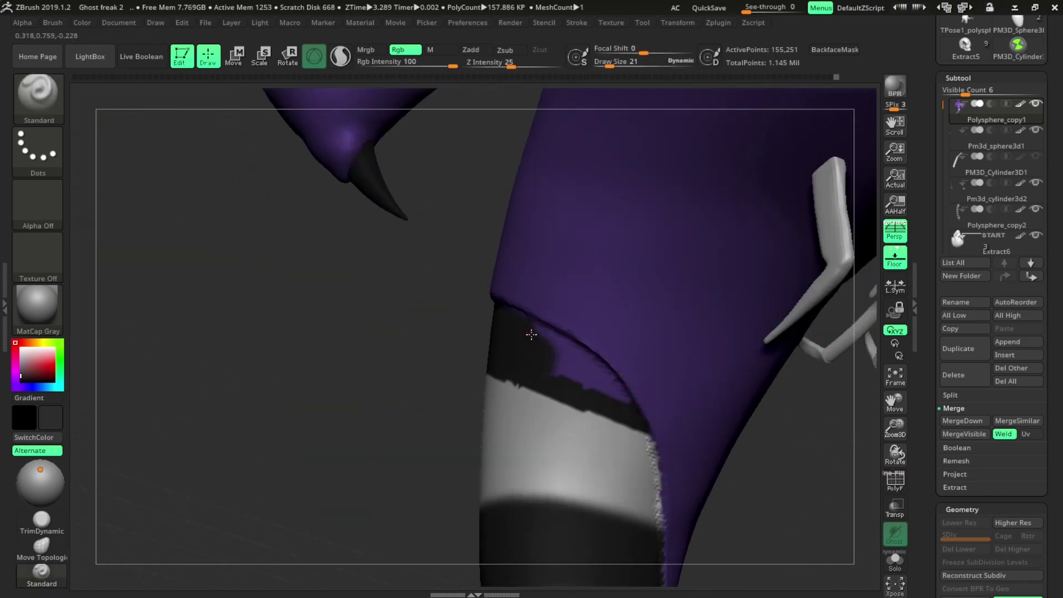
key(f)
mouse_move(569, 348)
right_down()
mouse_move(548, 425)
mouse_move(501, 351)
mouse_move(401, 387)
mouse_move(387, 435)
right_up()
key(b)
key(d)
key(s)
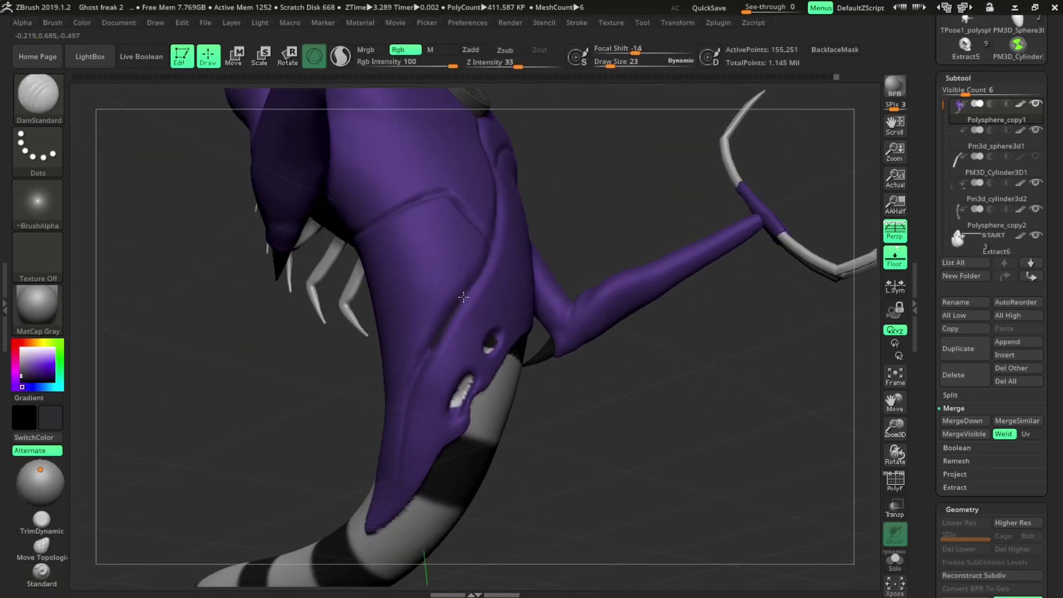
Step: Paint dark lines along the purple chest grooves and check the torso from several angles
right_drag(387, 515, 428, 362)
right_drag(462, 308, 458, 325)
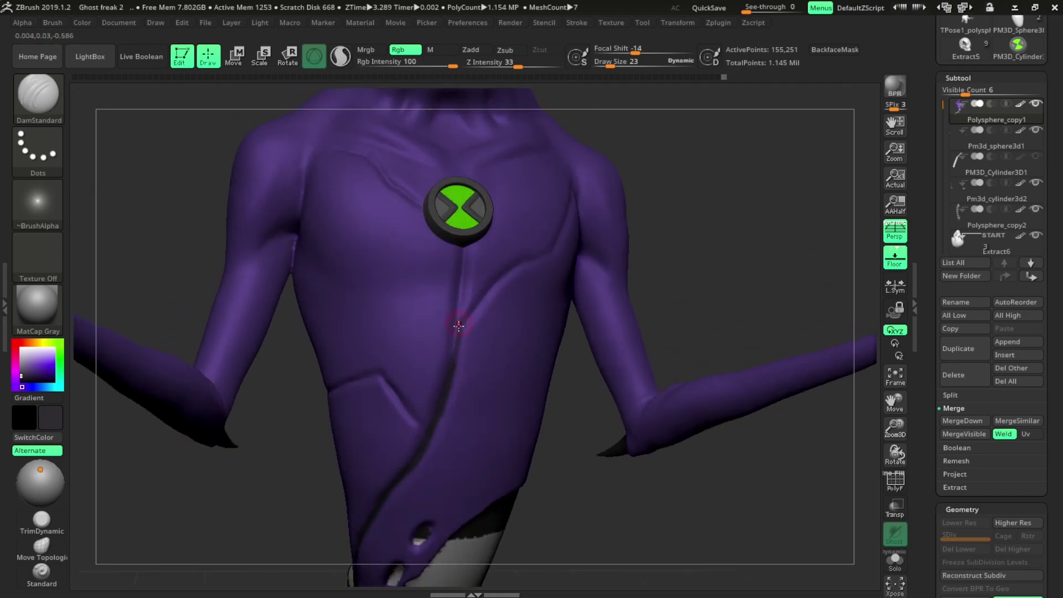
mouse_move(543, 382)
right_down()
mouse_move(557, 245)
mouse_move(318, 442)
mouse_move(378, 228)
right_up()
right_drag(458, 328, 403, 443)
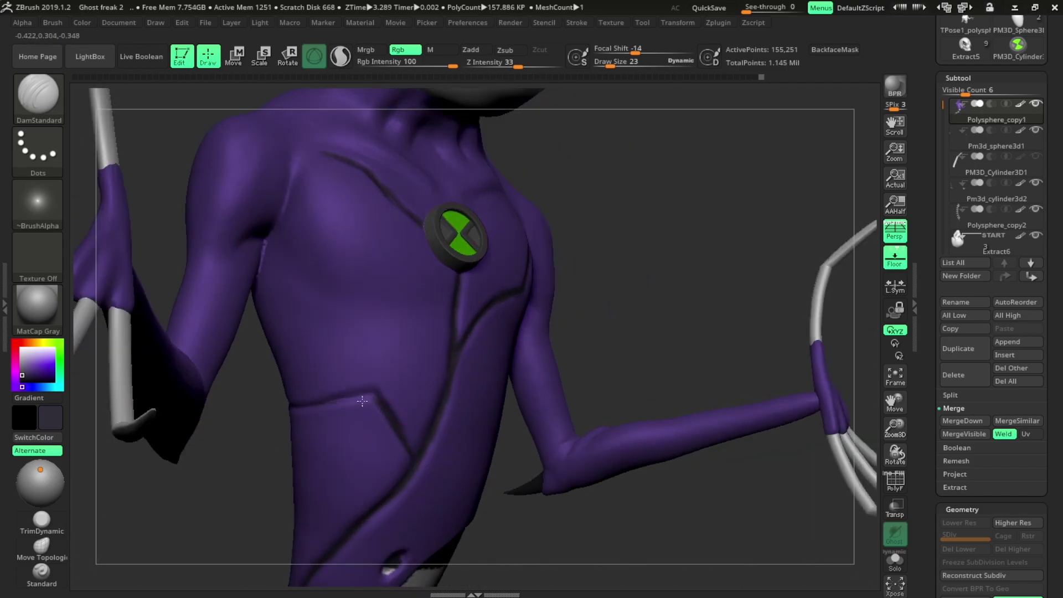
right_drag(234, 457, 398, 392)
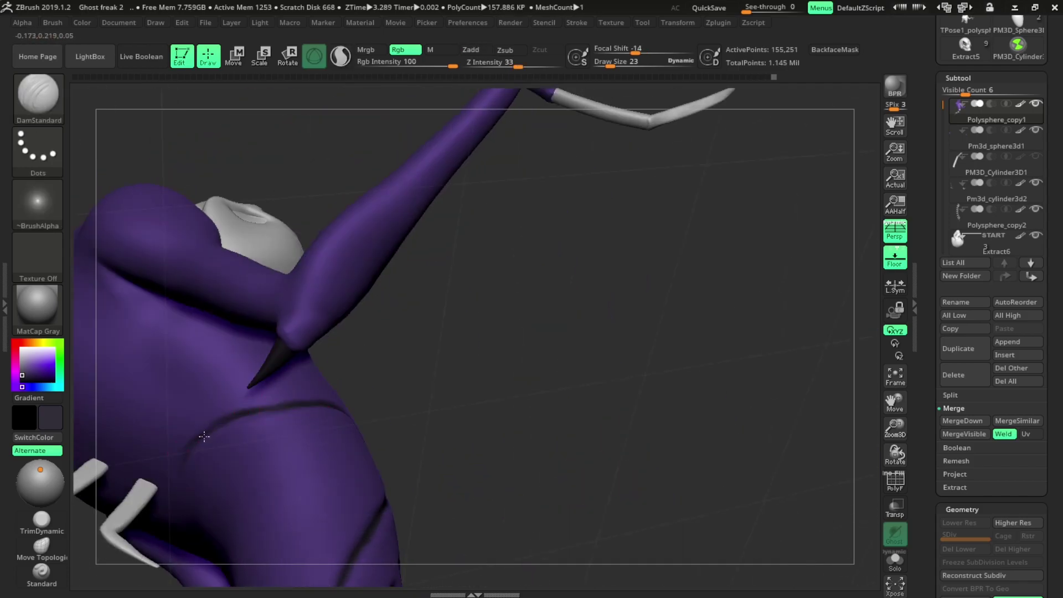
mouse_move(204, 437)
right_down()
mouse_move(503, 304)
mouse_move(565, 430)
right_up()
Step: Turn the ghost to a front view and save the project as Ghost freak 3
click(82, 22)
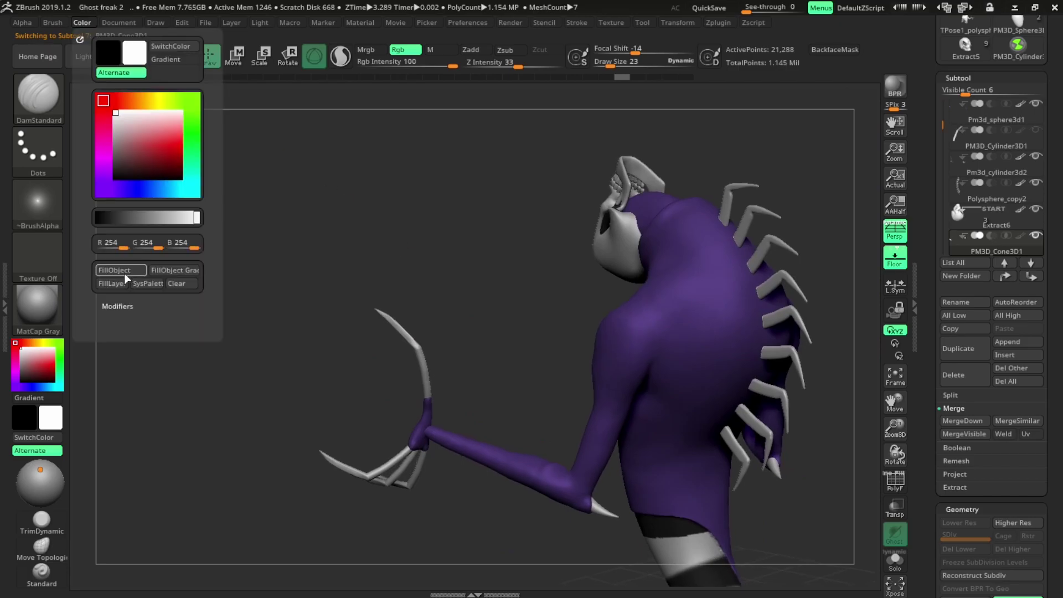
mouse_move(127, 279)
right_down()
mouse_move(598, 316)
mouse_move(579, 207)
mouse_move(534, 197)
mouse_move(510, 210)
right_up()
key(s)
drag(511, 220, 530, 220)
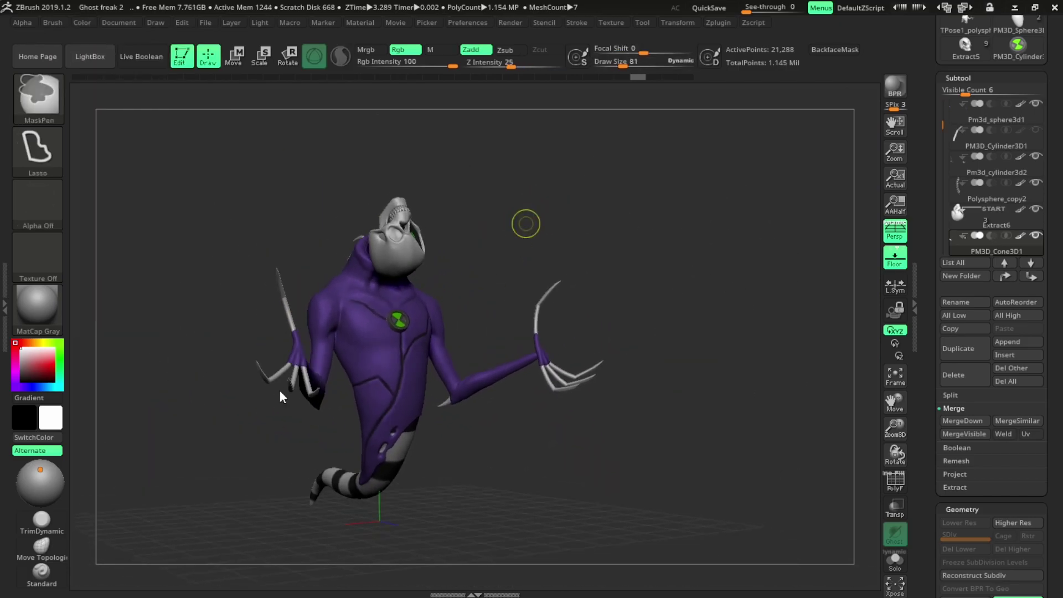
key(ctrl+s)
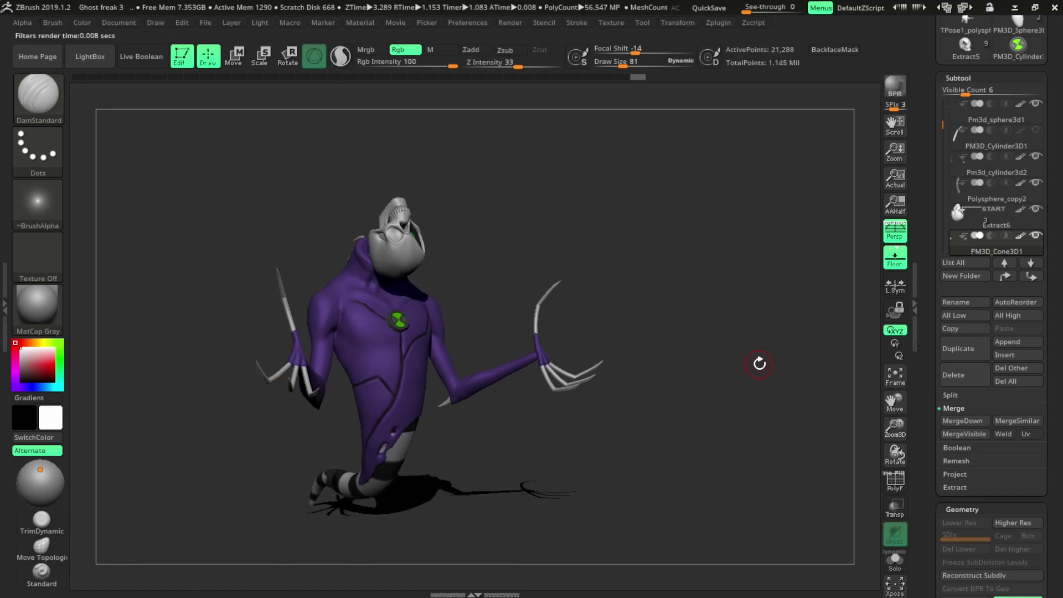
Step: Orbit the ghost and pick the CurveTube brush from the brush picker
mouse_move(759, 364)
right_down()
mouse_move(657, 387)
mouse_move(667, 360)
mouse_move(328, 181)
mouse_move(593, 432)
mouse_move(612, 486)
mouse_move(565, 458)
right_up()
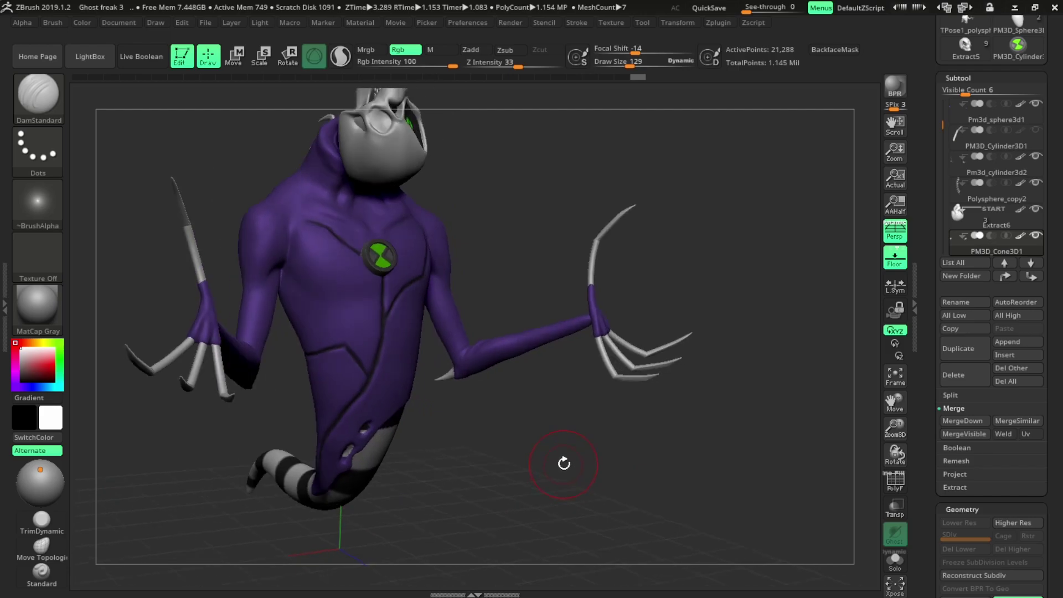
key(b)
click(637, 199)
right_drag(637, 203, 517, 220)
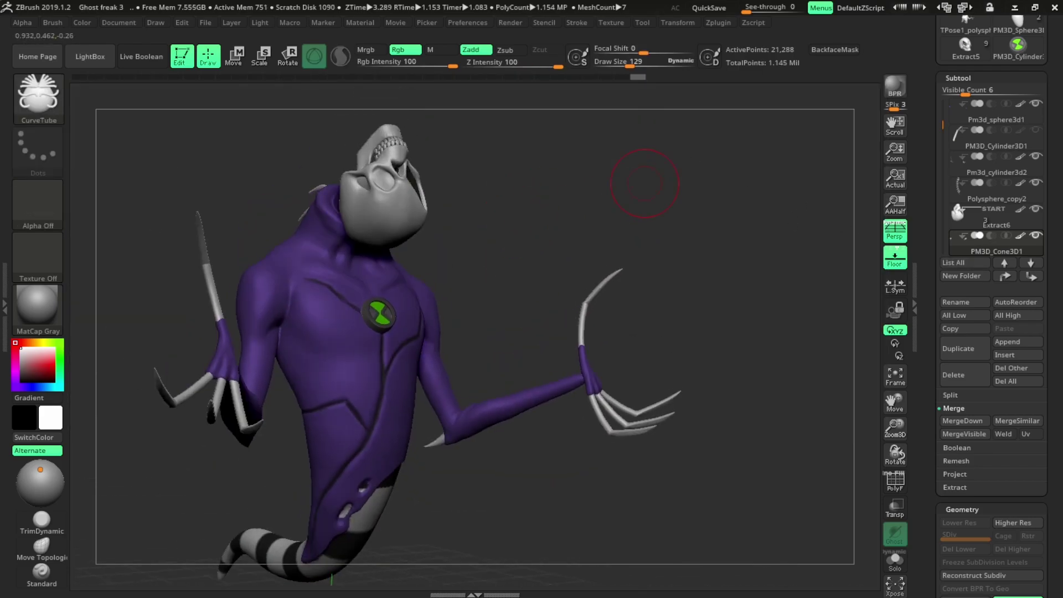
Step: Draw a CurveTube tentacle out from the ghost's chest
mouse_move(644, 183)
right_down()
mouse_move(486, 187)
mouse_move(383, 355)
right_up()
drag(374, 355, 507, 243)
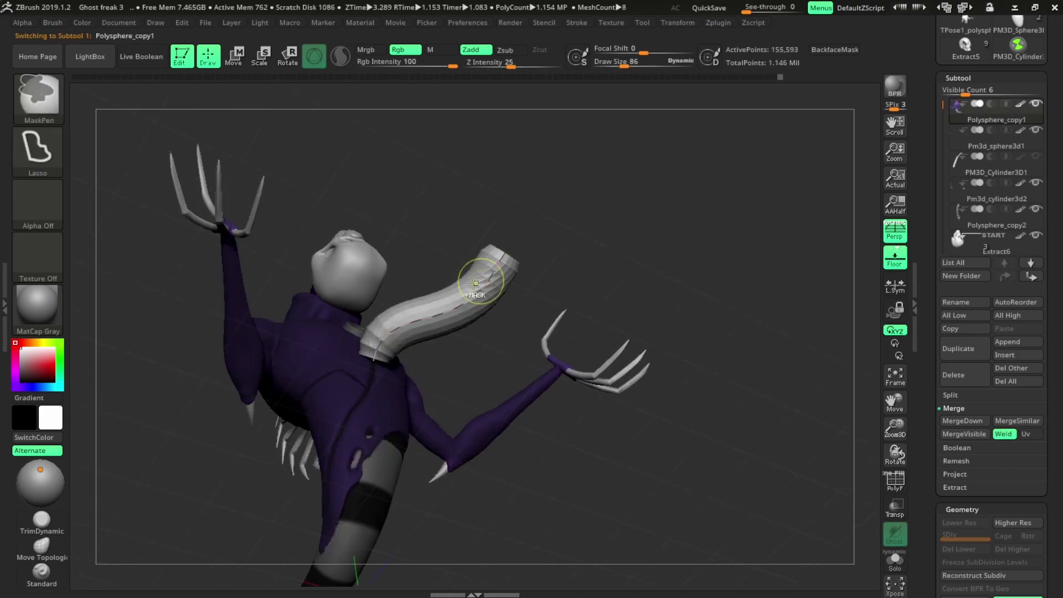
mouse_move(507, 244)
right_down()
mouse_move(415, 304)
mouse_move(489, 451)
mouse_move(514, 255)
right_up()
key(s)
key(b)
key(c)
key(l)
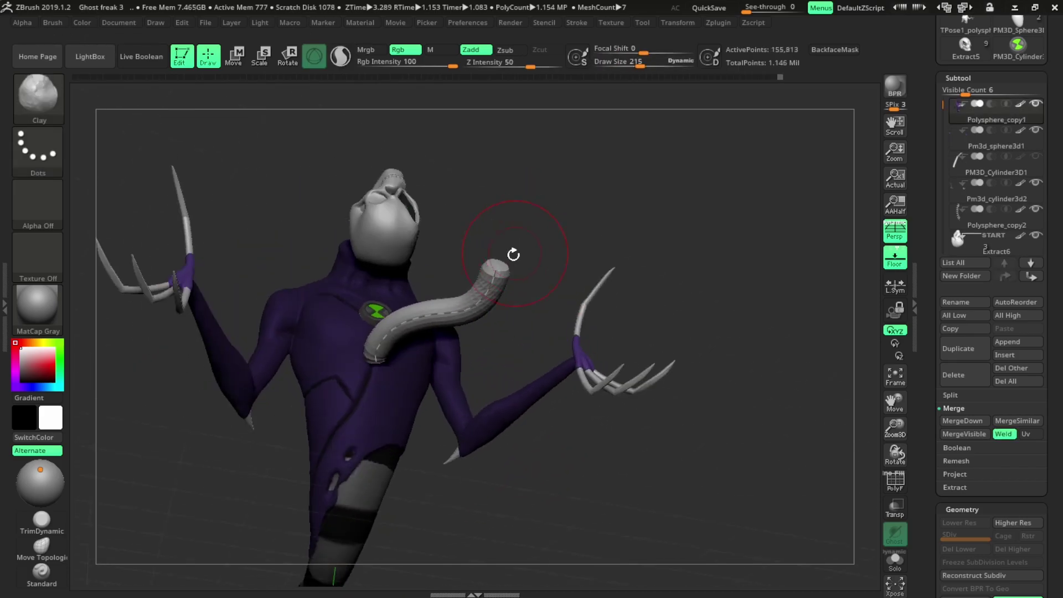
Step: Rotate the tentacle into place with the Transpose gizmo and duplicate a copy up-left
mouse_move(480, 298)
right_down()
mouse_move(527, 219)
mouse_move(489, 308)
mouse_move(521, 173)
mouse_move(536, 153)
right_up()
key(b)
key(m)
key(v)
key(w)
mouse_move(462, 292)
right_down()
mouse_move(493, 365)
mouse_move(527, 294)
right_up()
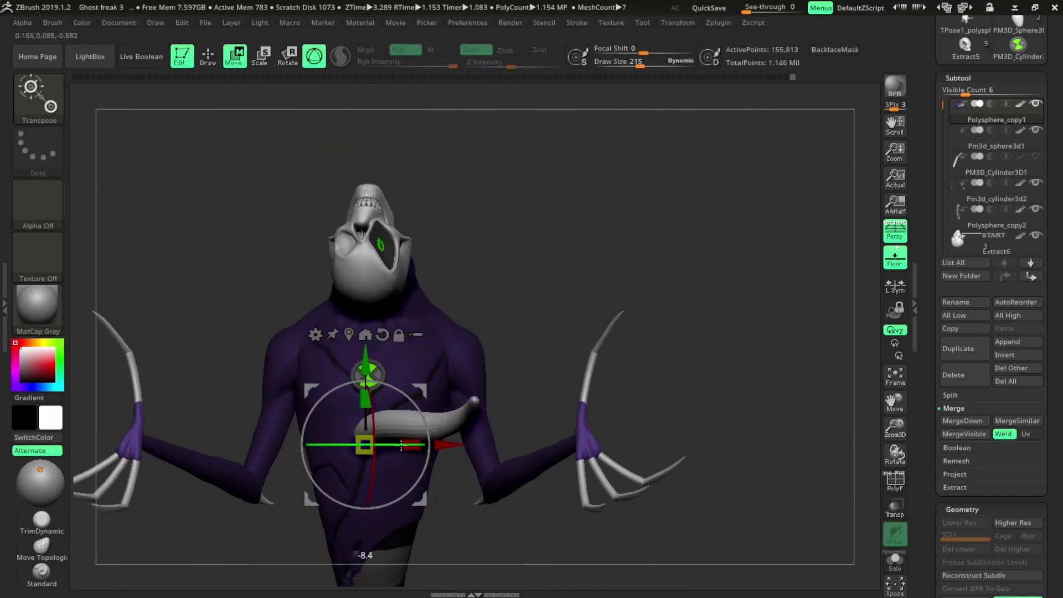
mouse_move(409, 401)
mouse_down()
mouse_move(443, 402)
mouse_move(440, 337)
mouse_up()
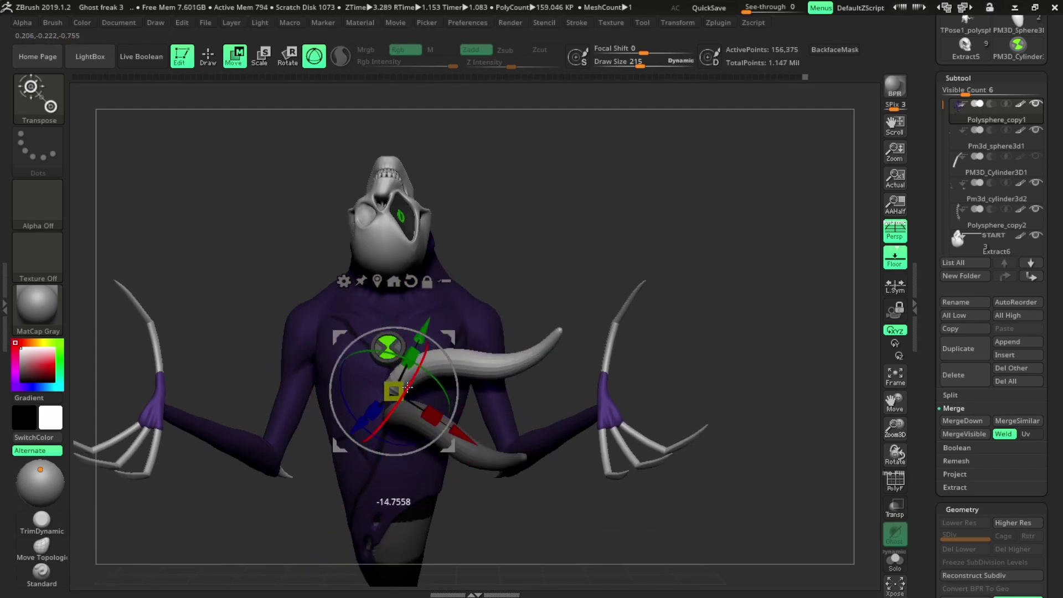
right_drag(408, 387, 536, 221)
right_drag(448, 341, 453, 362)
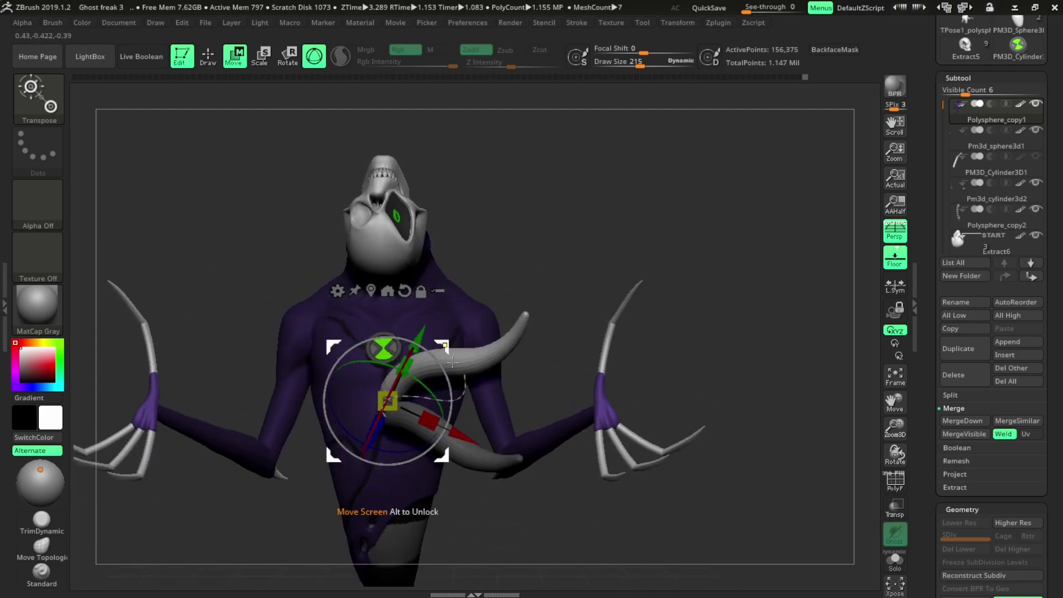
drag(410, 437, 404, 454)
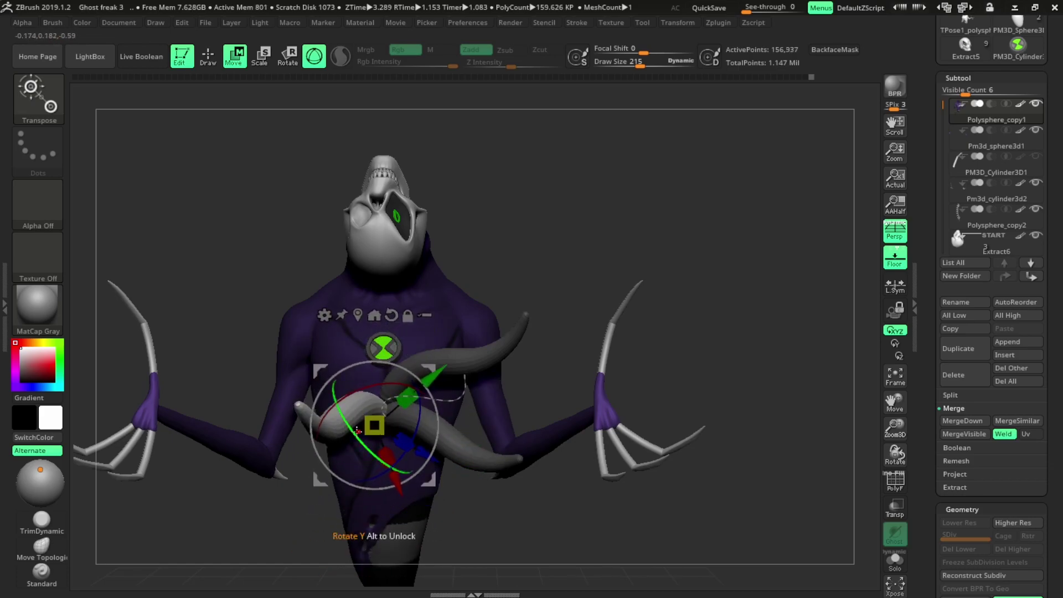
mouse_move(392, 405)
right_down()
mouse_move(526, 225)
mouse_move(428, 354)
right_up()
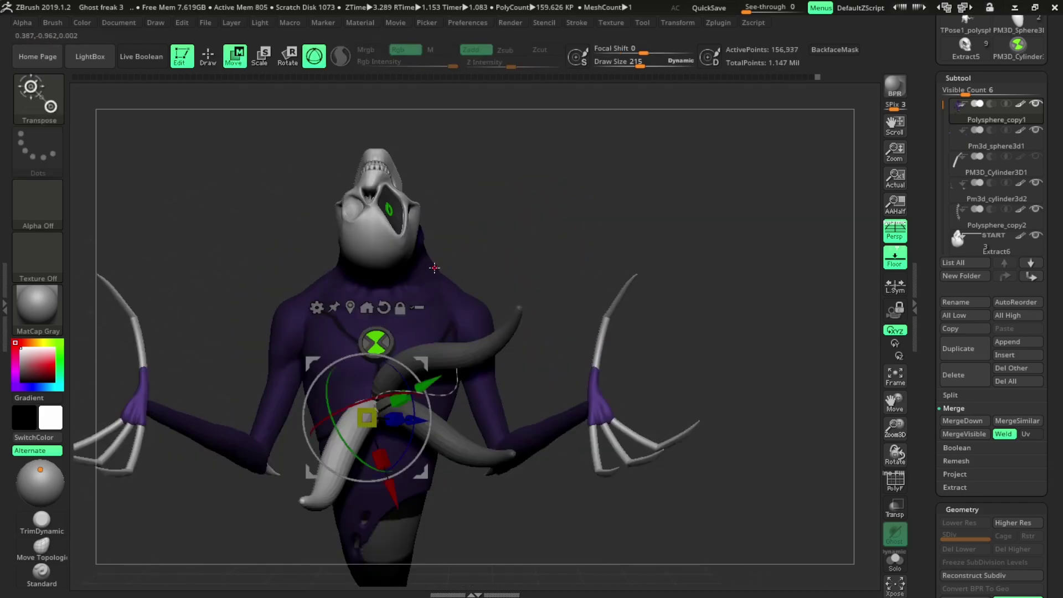
Step: Duplicate, rotate and scale more tentacle copies around the chest badge
key(q)
key(w)
drag(408, 382, 397, 412)
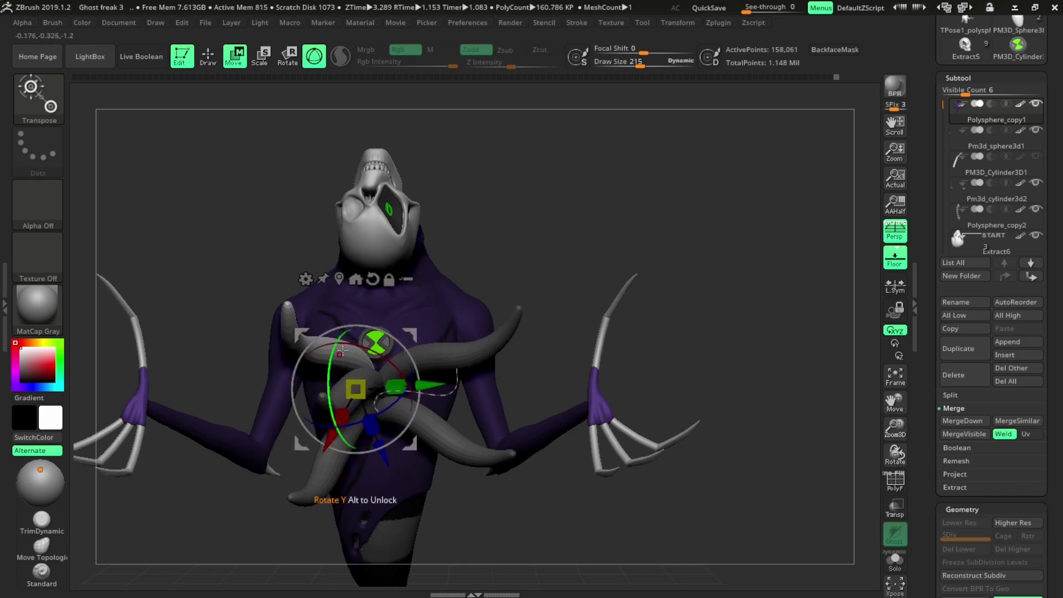
key(q)
mouse_move(487, 238)
right_down()
mouse_move(487, 256)
mouse_move(522, 237)
mouse_move(504, 262)
right_up()
key(w)
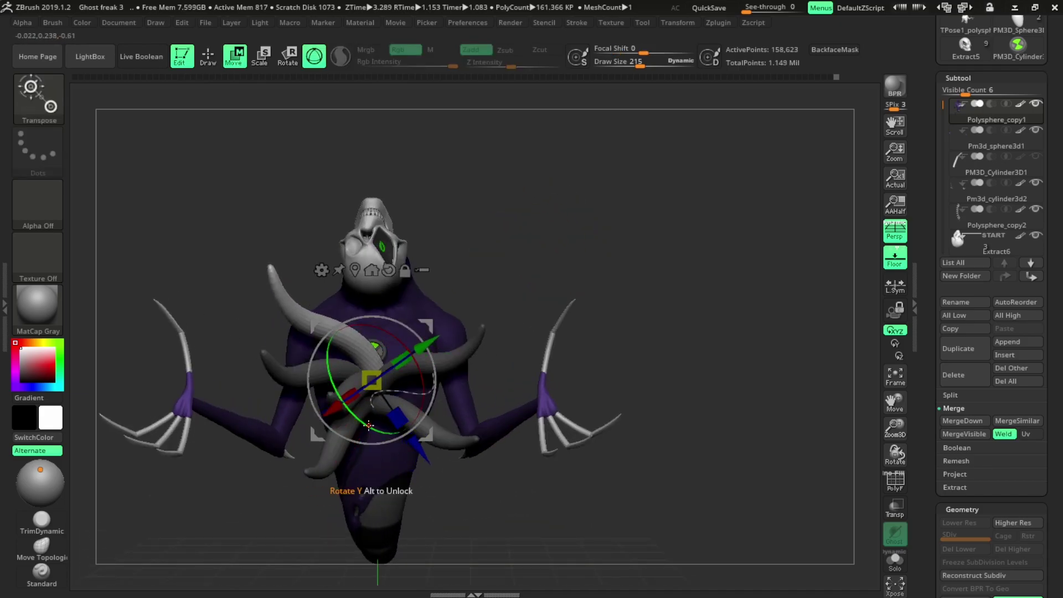
mouse_move(369, 425)
right_down()
mouse_move(491, 266)
mouse_move(435, 324)
mouse_move(506, 273)
mouse_move(385, 378)
right_up()
key(e)
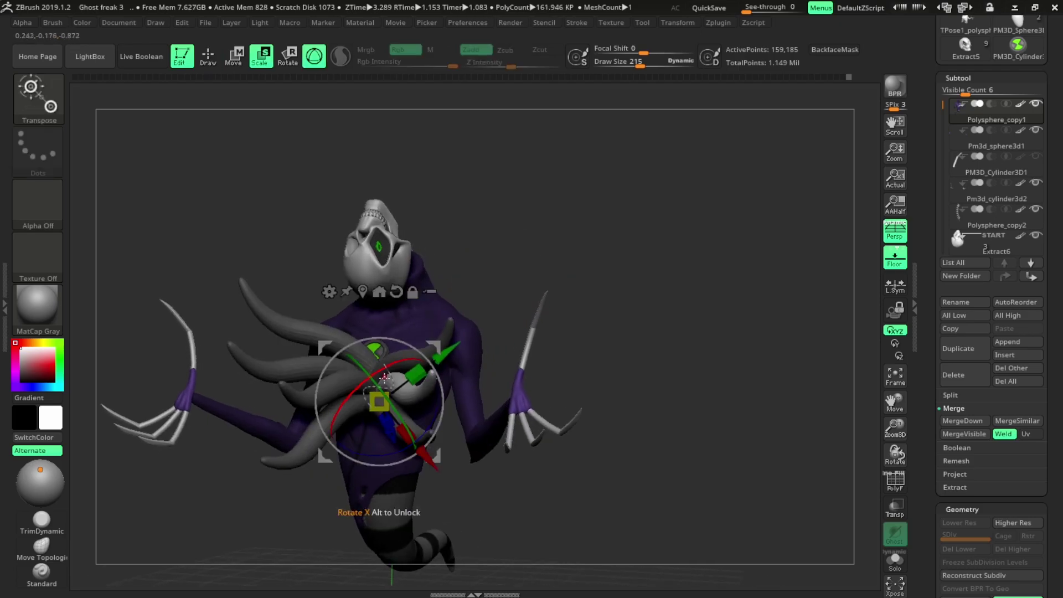
key(q)
mouse_move(408, 412)
right_down()
mouse_move(508, 258)
mouse_move(562, 264)
mouse_move(741, 387)
mouse_move(527, 380)
mouse_move(857, 342)
right_up()
Step: Split the tentacle cluster into its own subtool, Polysphere_copy2_1
click(950, 395)
click(975, 460)
mouse_move(530, 266)
right_down()
mouse_move(586, 380)
mouse_move(607, 481)
mouse_move(506, 480)
mouse_move(546, 470)
mouse_move(534, 220)
mouse_move(536, 504)
mouse_move(522, 505)
mouse_move(413, 379)
mouse_move(353, 377)
right_up()
alt+click(534, 220)
Step: Orbit around the ghost's torso to inspect the new chest tentacles
key(s)
key(b)
key(c)
key(b)
right_drag(401, 328, 383, 310)
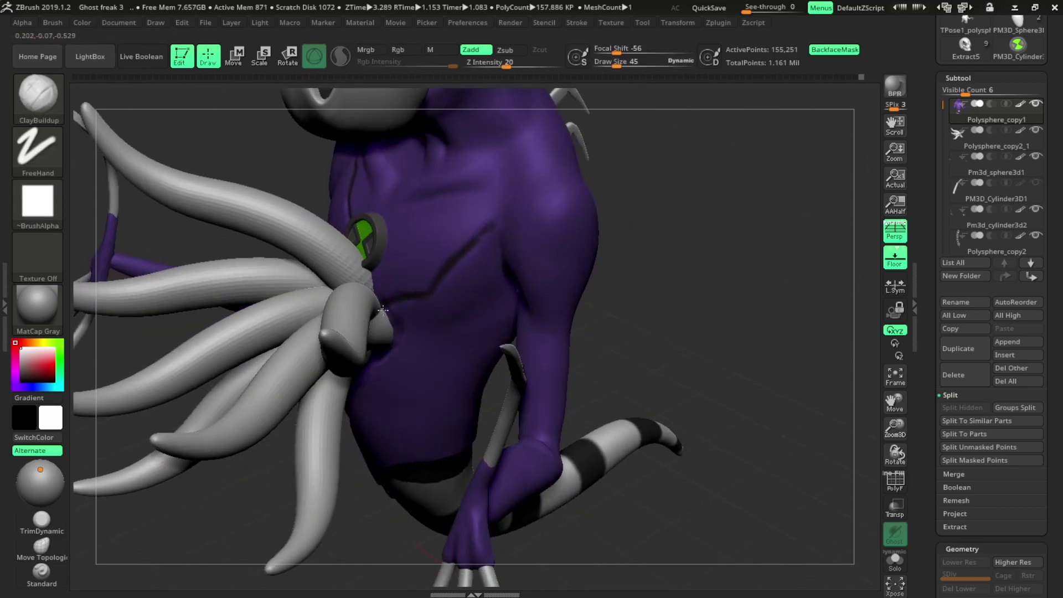
mouse_move(489, 317)
right_down()
mouse_move(501, 351)
mouse_move(496, 432)
mouse_move(350, 314)
mouse_move(238, 421)
mouse_move(69, 527)
right_up()
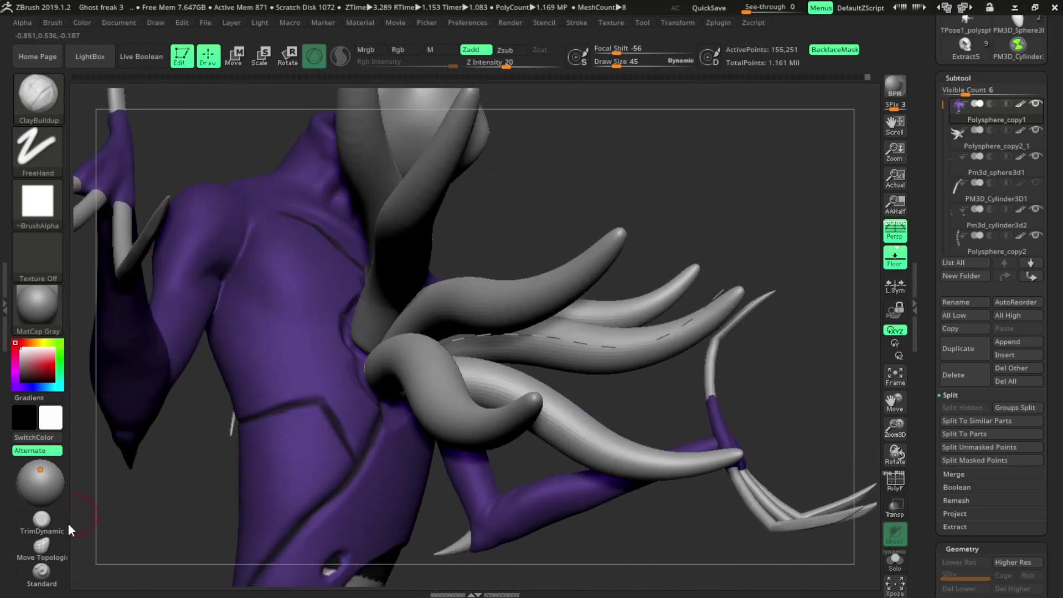
click(41, 573)
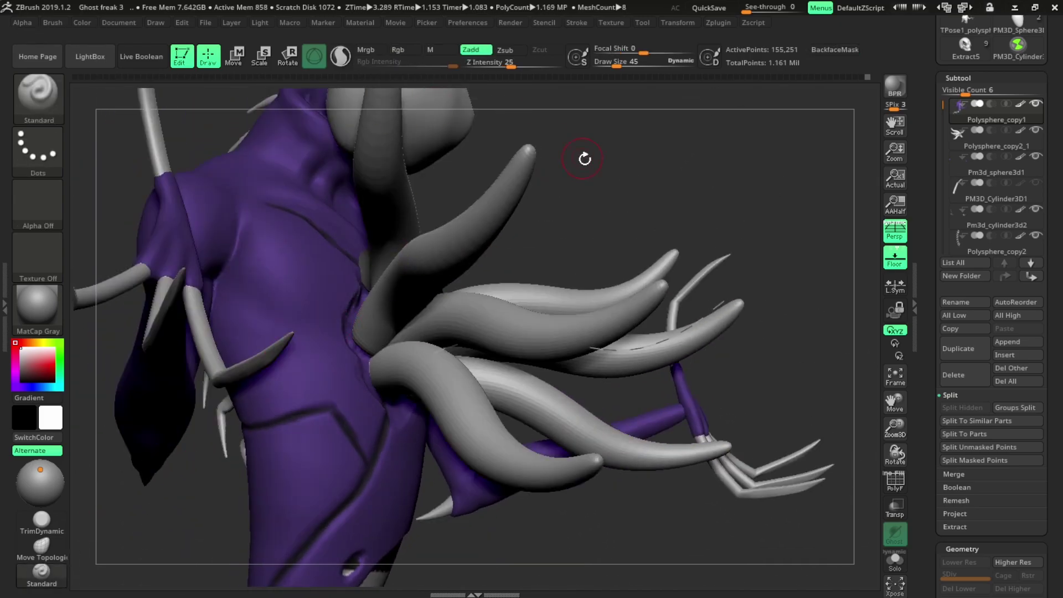
right_drag(585, 159, 814, 40)
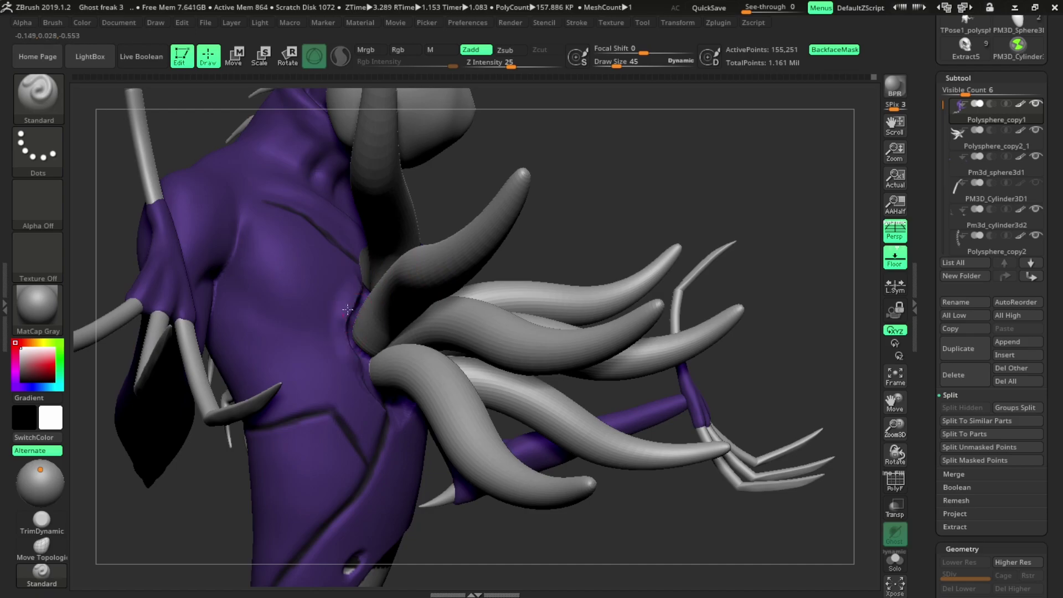
mouse_move(348, 309)
right_down()
mouse_move(503, 428)
mouse_move(614, 199)
mouse_move(628, 328)
mouse_move(332, 367)
mouse_move(628, 340)
mouse_move(461, 373)
right_up()
mouse_move(322, 451)
right_down()
mouse_move(388, 387)
mouse_move(632, 237)
mouse_move(498, 332)
mouse_move(458, 407)
right_up()
Step: Select the Polysphere_copy2_1 tentacle subtool and turn on Solo to isolate it
key(b)
key(m)
key(v)
key(s)
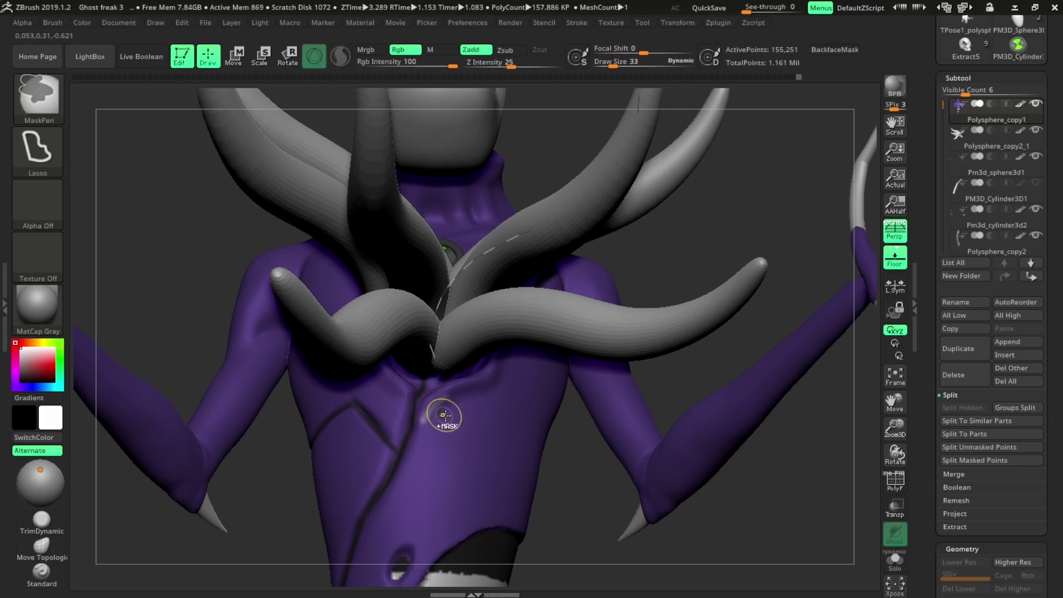
alt+click(483, 393)
key(f)
mouse_move(587, 498)
mouse_down()
mouse_move(546, 510)
mouse_move(586, 509)
mouse_up()
click(896, 559)
Step: Inspect the isolated tentacles at the lowest and highest subdivision levels
drag(703, 463, 427, 238)
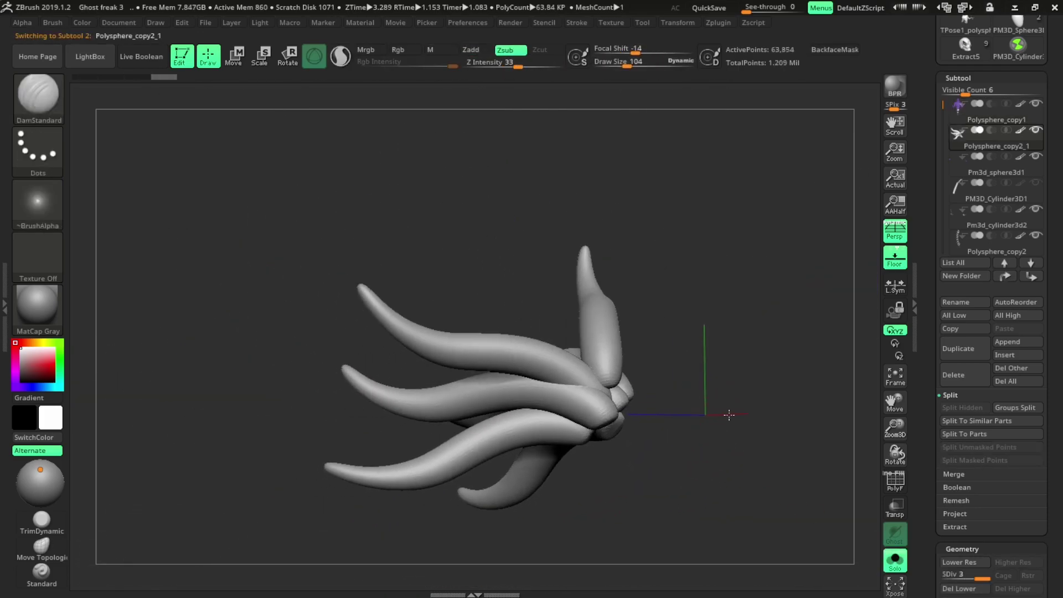
key(shift+d)
key(shift+d)
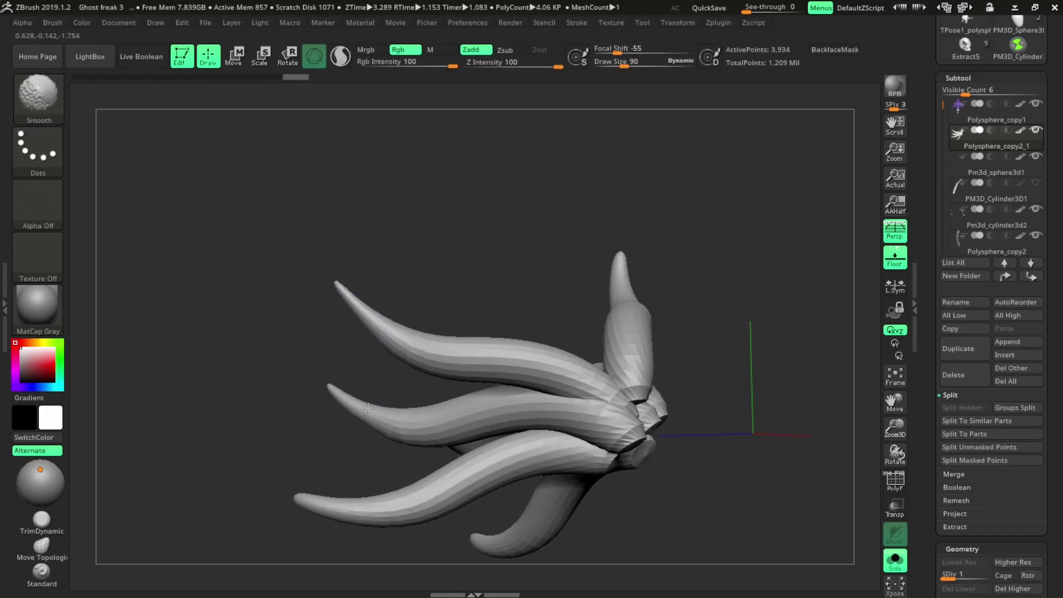
mouse_move(368, 408)
mouse_down()
mouse_move(546, 280)
mouse_move(521, 431)
mouse_up()
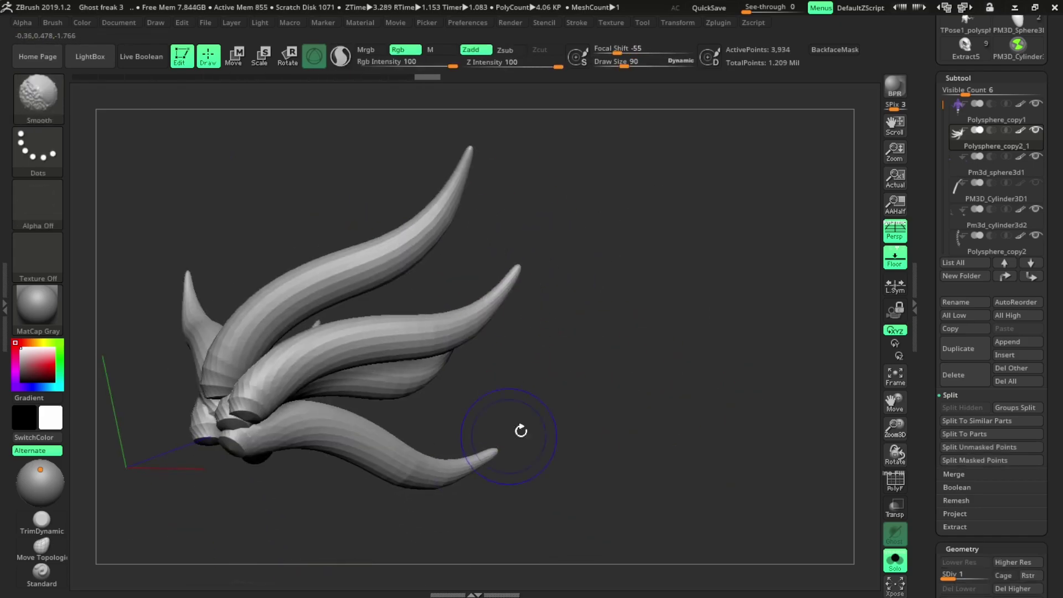
key(d)
key(d)
drag(661, 406, 708, 360)
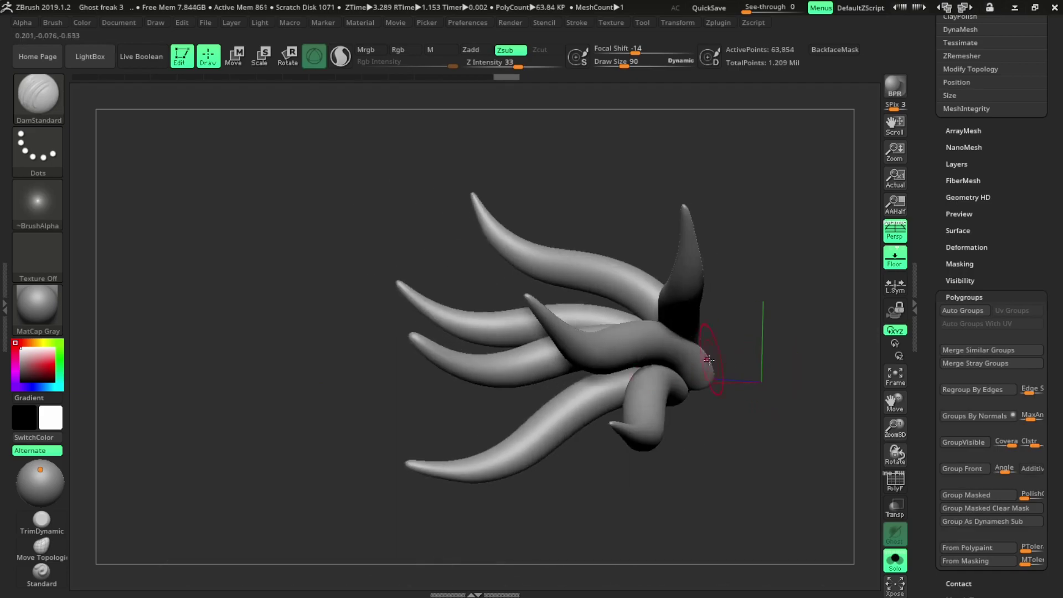
Step: Mask bands across a tentacle and fill them as black-and-white stripes
mouse_move(399, 484)
mouse_down()
mouse_move(310, 382)
mouse_move(650, 399)
mouse_move(509, 236)
mouse_move(491, 333)
mouse_move(489, 290)
mouse_up()
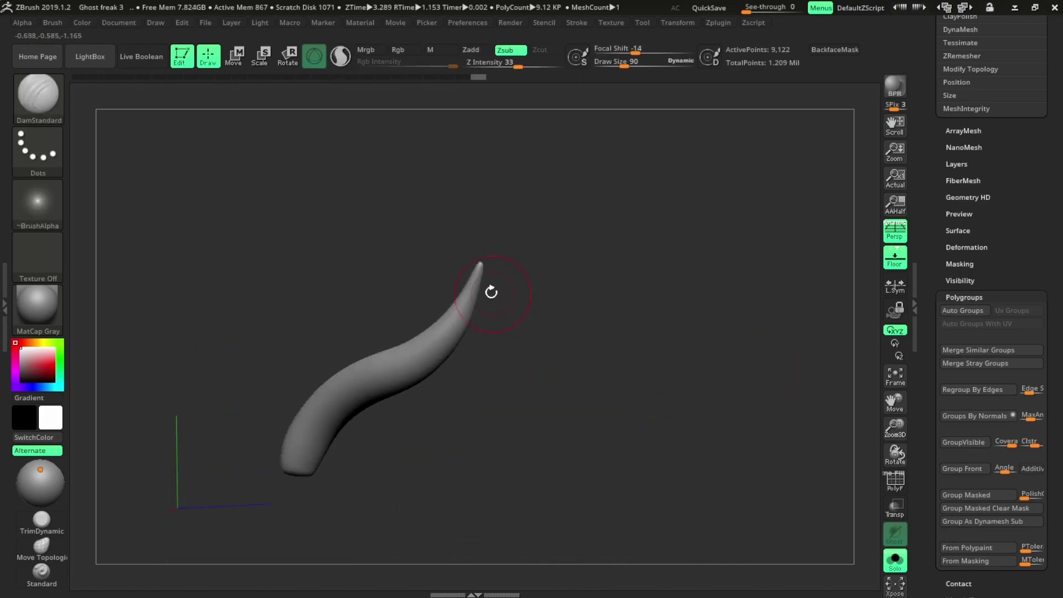
key(ctrl)
drag(462, 253, 386, 332)
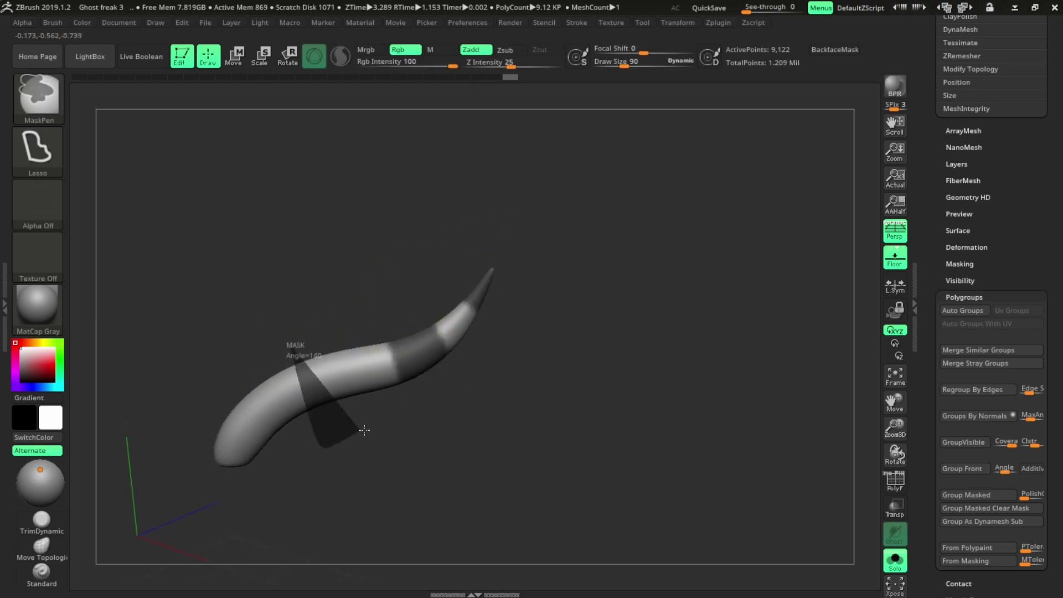
click(82, 22)
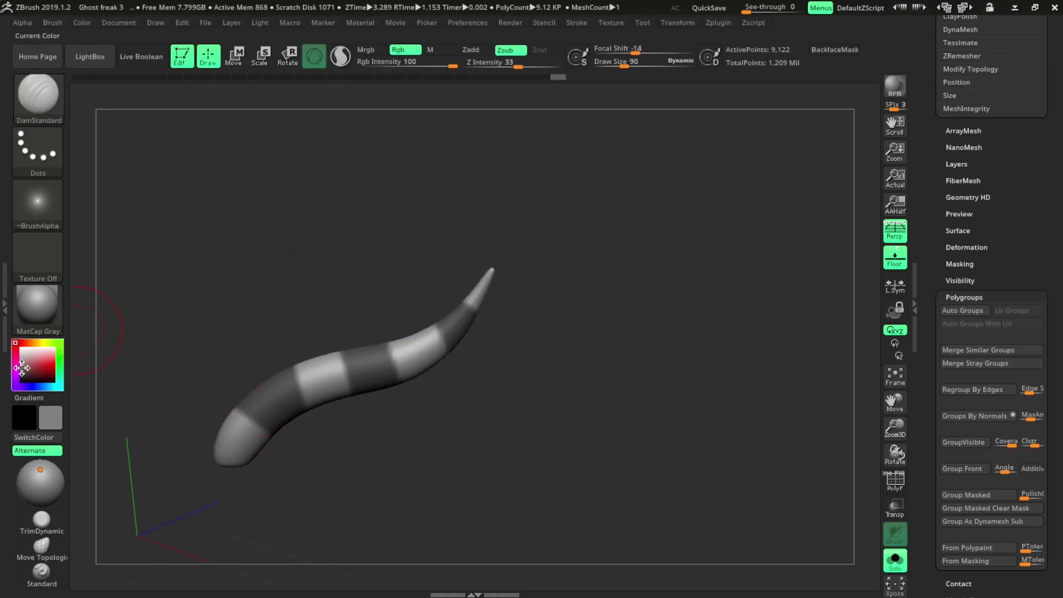
click(82, 22)
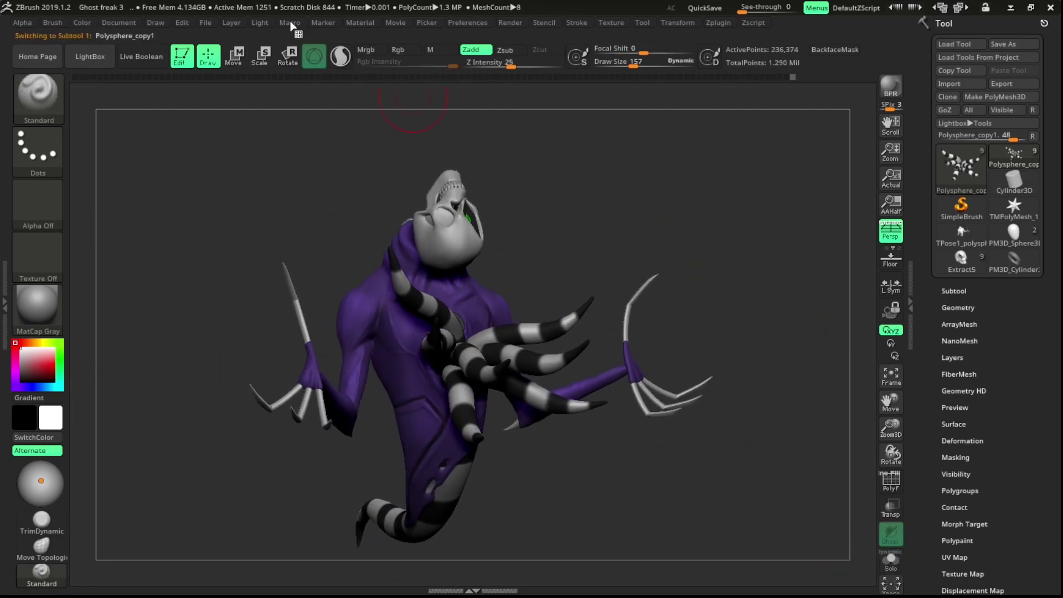
Step: Apply BasicMaterial to the ghost and start a BPR render
click(259, 24)
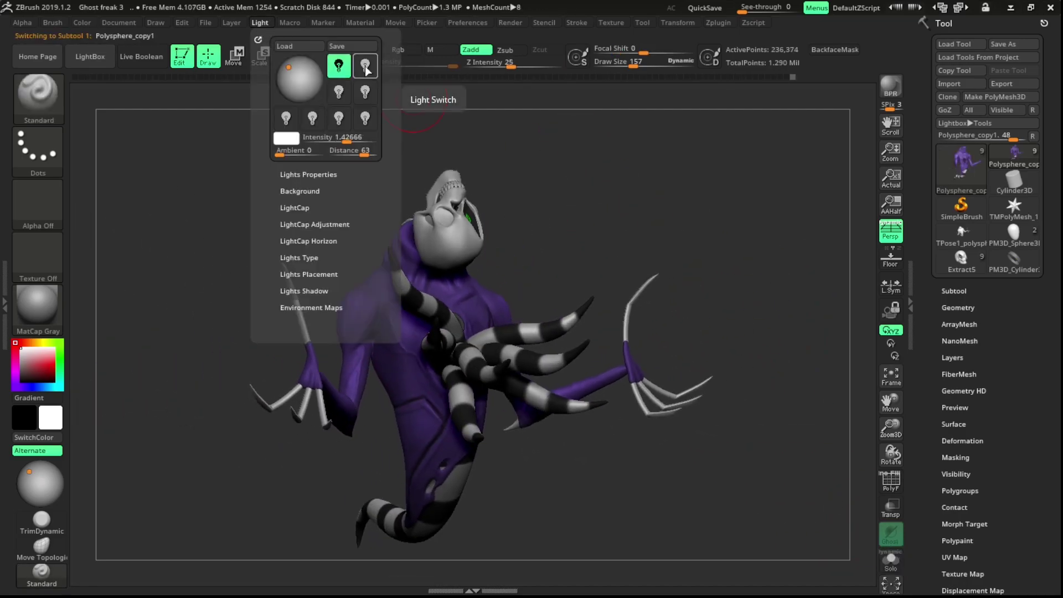
click(37, 307)
click(102, 430)
click(898, 88)
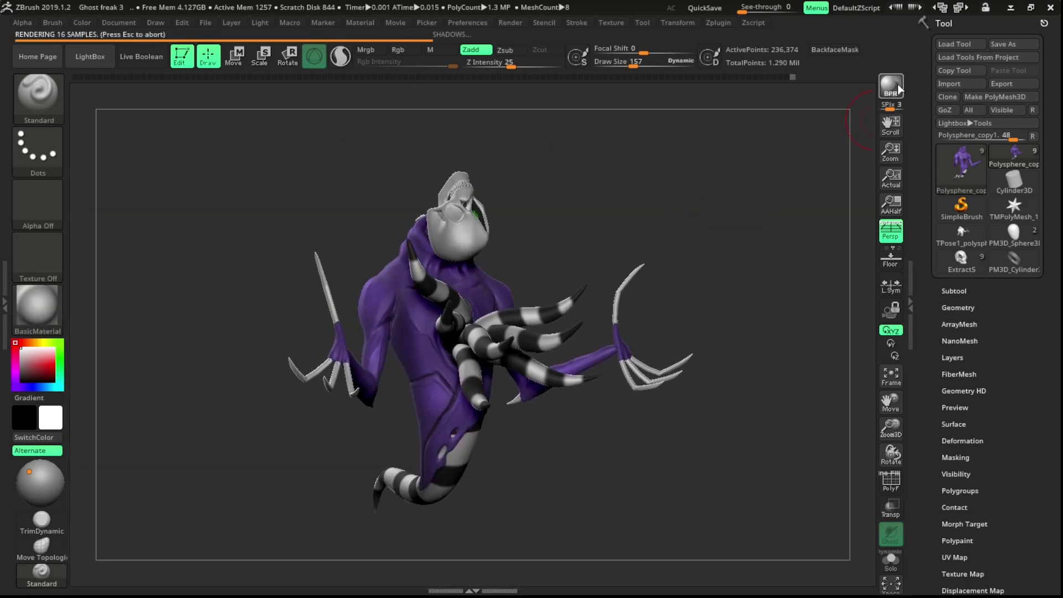